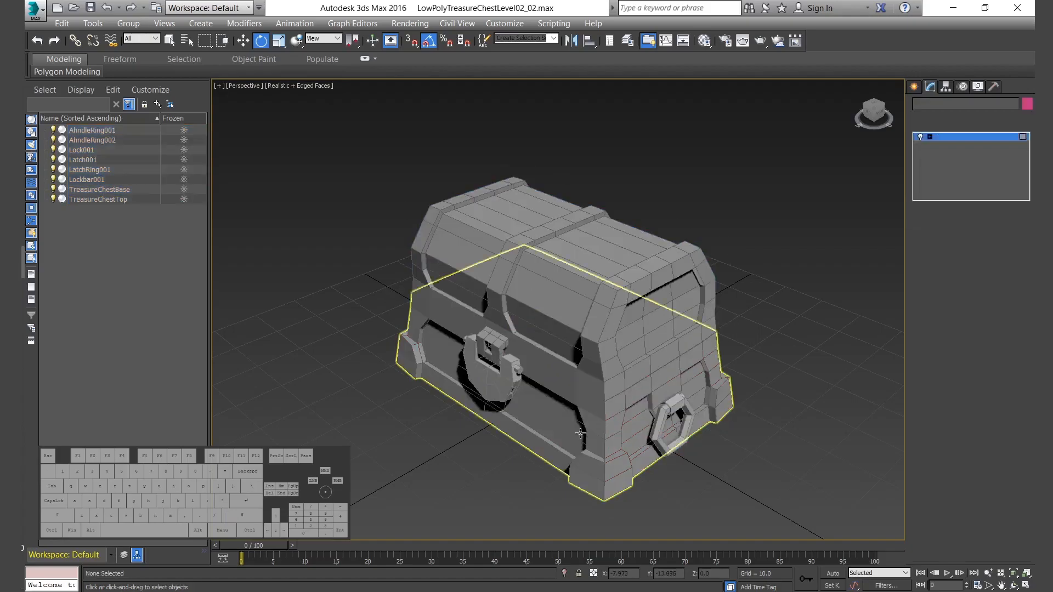
key("5")
left_click(481, 475)
left_click(569, 414)
left_click(389, 445)
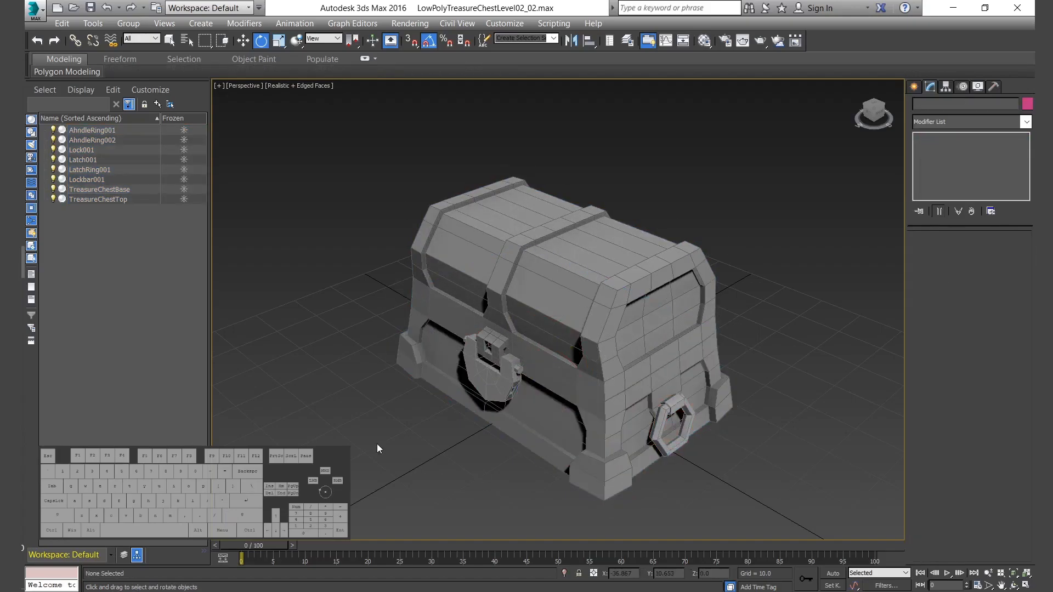
Group all the treasure chest objects, from the handle rings to the chest top, under the name TreasureChest_L02.
key("w")
left_click(105, 130)
left_click(112, 199, "shift")
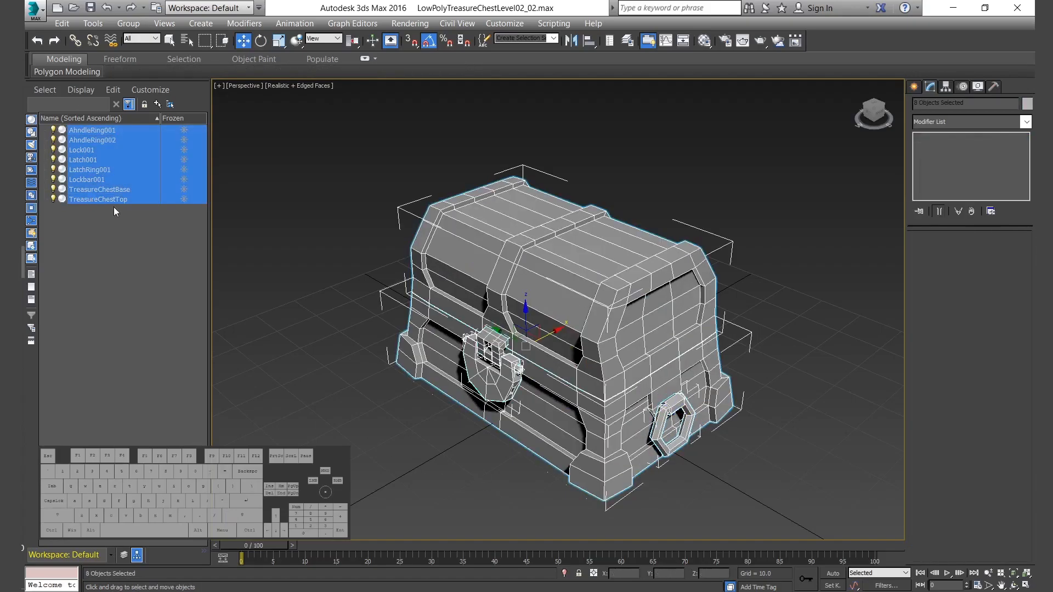
left_click(129, 23)
left_click(144, 35)
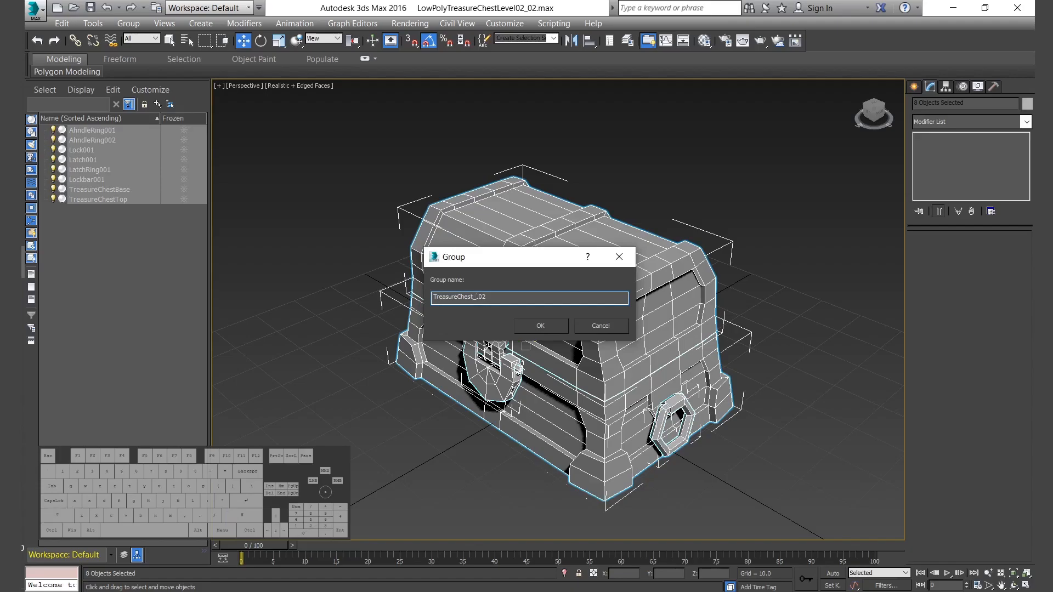
left_click(531, 324)
Freeze the TreasureChest_L02 group and clear the selection.
left_click(44, 130)
left_click(184, 131)
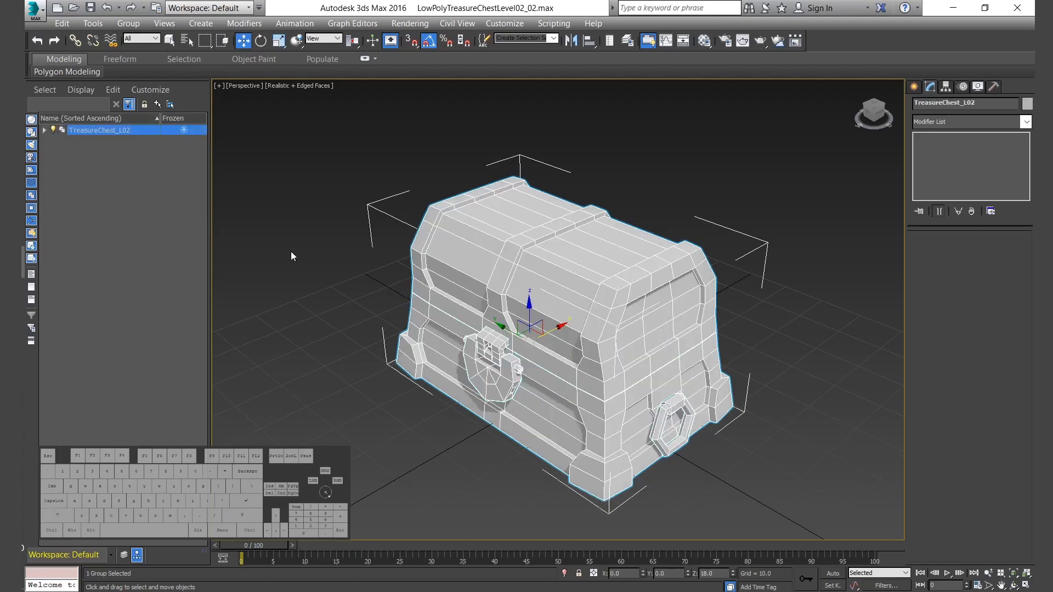
left_click(250, 215)
Create a standard Skylight on the ground beside the chest, at about X 23, Y -56.
scroll(636, 376, "down", 3)
scroll(811, 440, "down", 3)
left_click(914, 87)
left_click(945, 106)
left_click(1025, 124)
left_click(948, 144)
left_click(998, 197)
left_click(614, 341)
right_click(811, 326)
scroll(614, 330, "up", 4)
left_click_drag(583, 337, 648, 354)
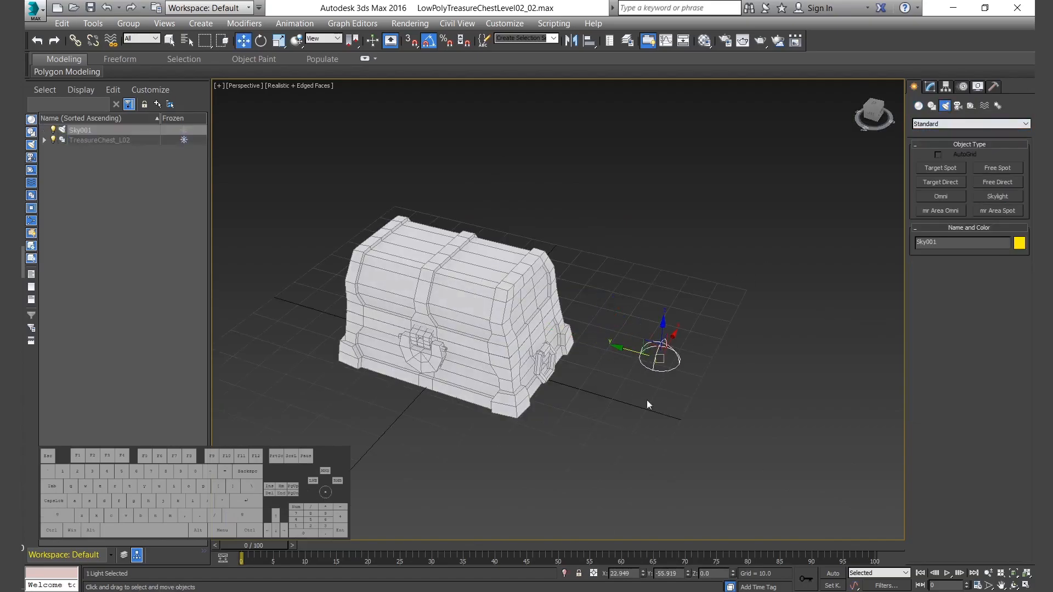
Create a Target Spot light in the Left view at about Y -680, Z 438, aimed at the chest.
left_click(940, 168)
key("alt+w")
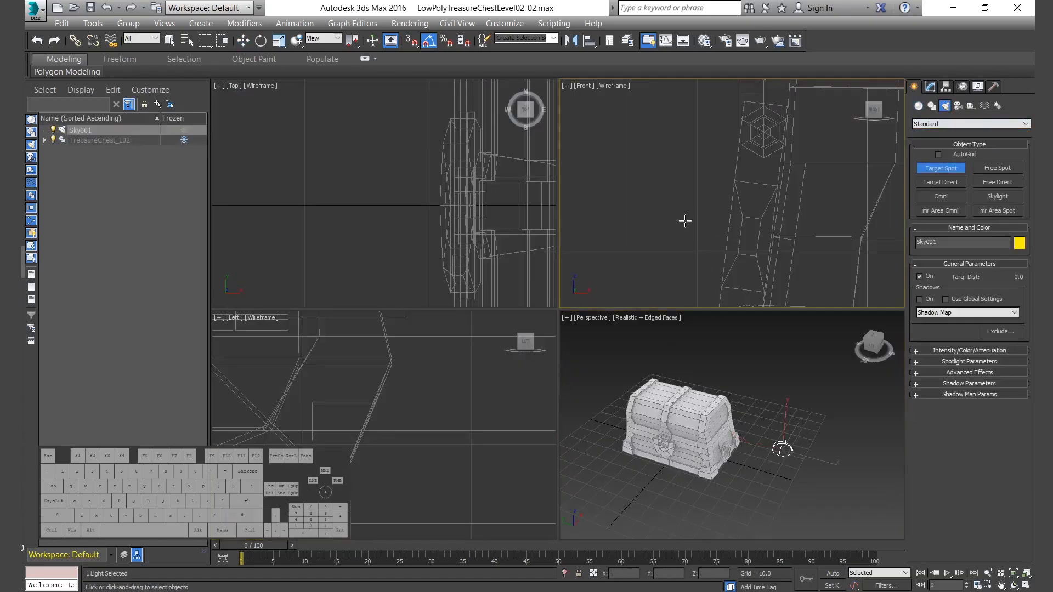
scroll(362, 454, "down", 10)
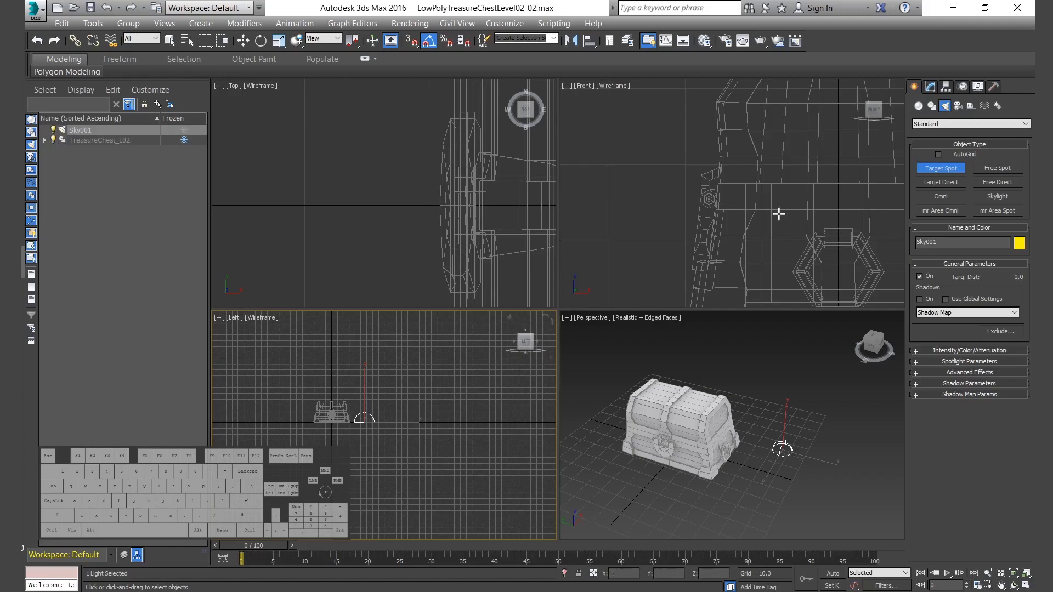
scroll(802, 203, "down", 5)
scroll(517, 223, "down", 5)
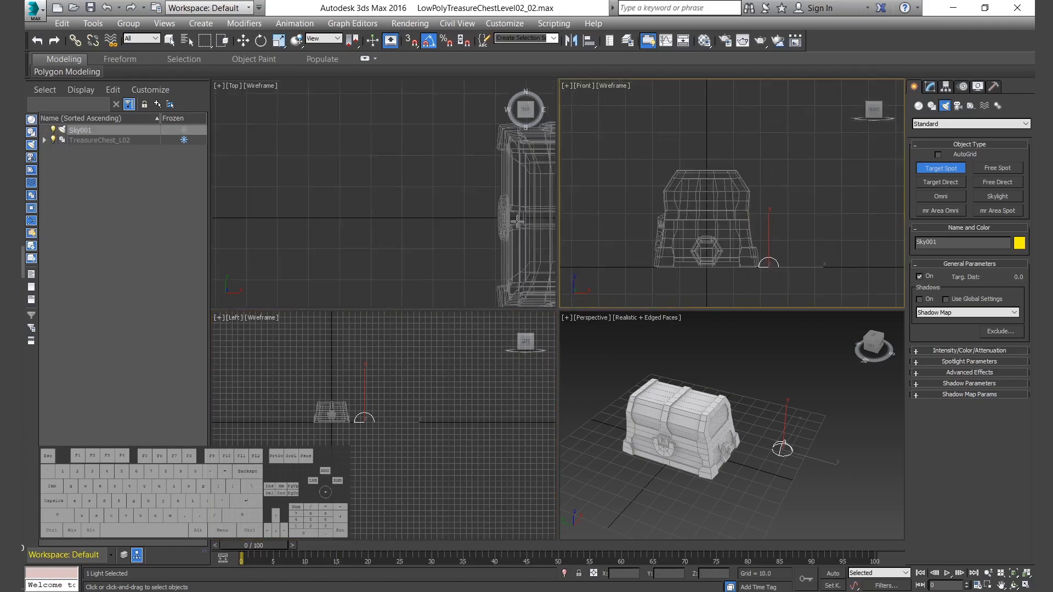
left_click_drag(469, 336, 278, 453)
right_click(278, 453)
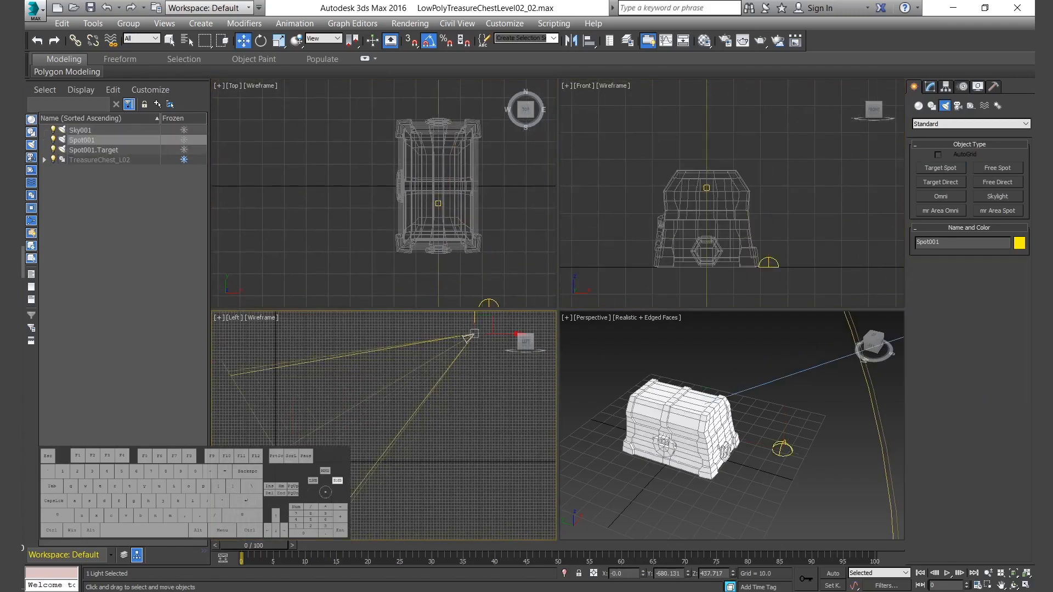
Turn on Ray Traced Shadows for the spotlight and set its intensity multiplier to 1.5.
left_click(930, 86)
left_click(918, 307)
left_click(965, 322)
left_click(950, 353)
left_click(950, 361)
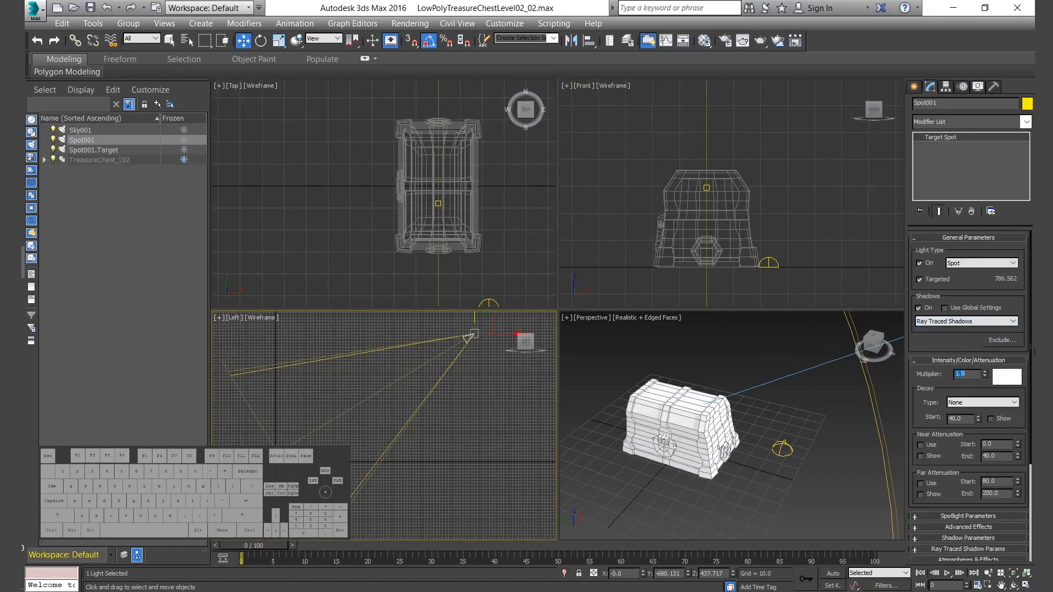
Set the spotlight's hotspot to 80 and its falloff to 120.
left_click(950, 360)
left_click(971, 372)
type("80")
key("Return")
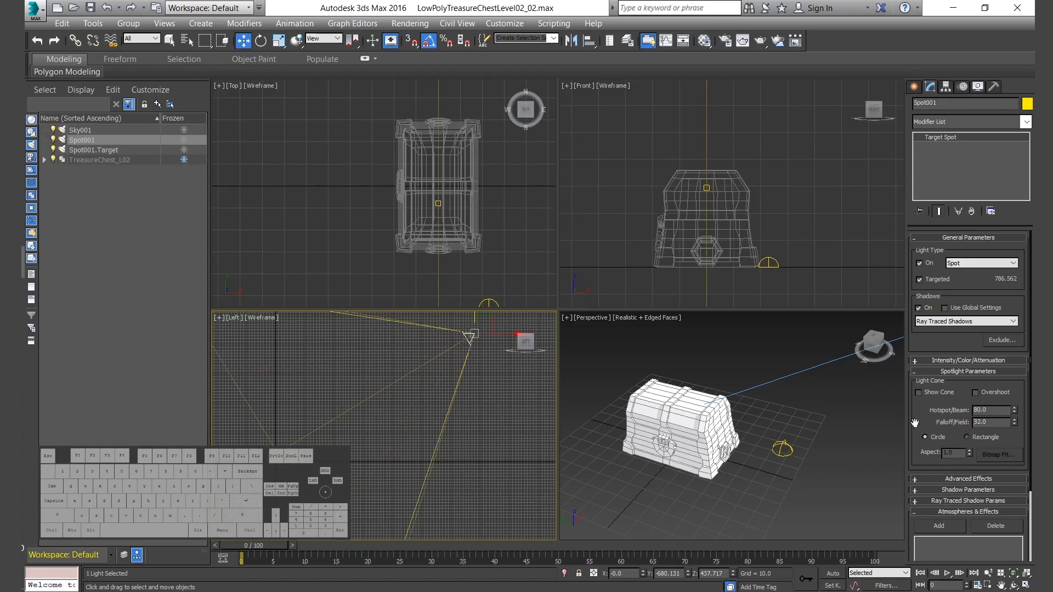
Select the skylight beside the chest and set its multiplier to 1.2.
left_click(823, 431)
scroll(735, 447, "down", 5)
middle_click_drag(736, 446, 725, 504, "alt")
middle_click_drag(725, 505, 717, 413)
scroll(714, 384, "down", 3)
middle_click_drag(704, 332, 701, 393)
left_click(675, 443)
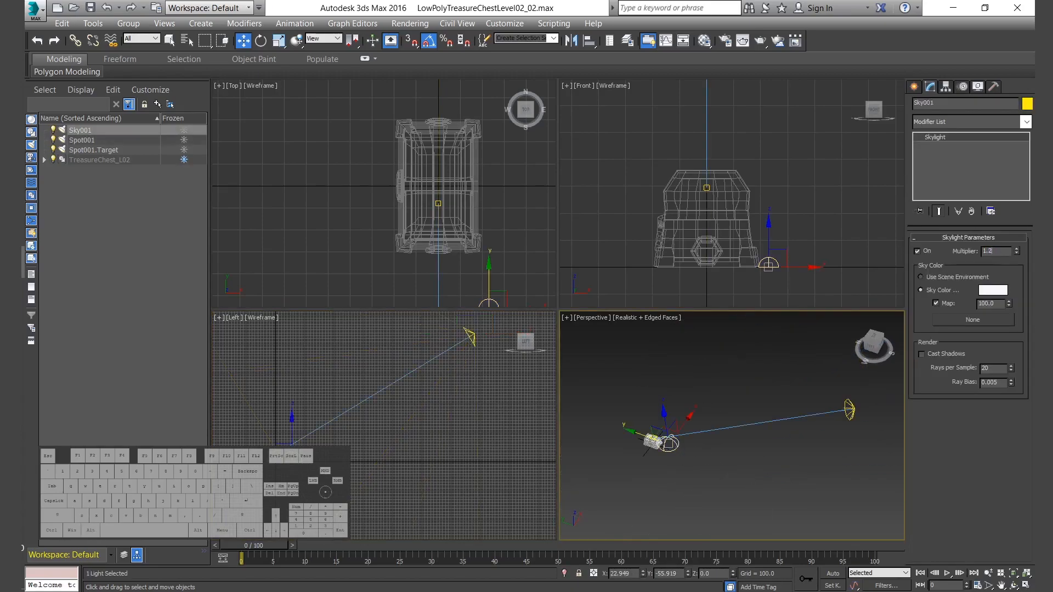
Create a ground plane under the chest and center it at X 0, Y 0.
left_click(637, 455)
scroll(637, 455, "up", 3)
left_click(914, 87)
left_click(998, 225)
left_click_drag(618, 448, 714, 421)
key("w")
left_click(930, 87)
right_click(643, 574)
right_click(688, 574)
Set the ground plane's length and width to 1000 each.
type("1000")
key("Tab")
type("1000")
key("Return")
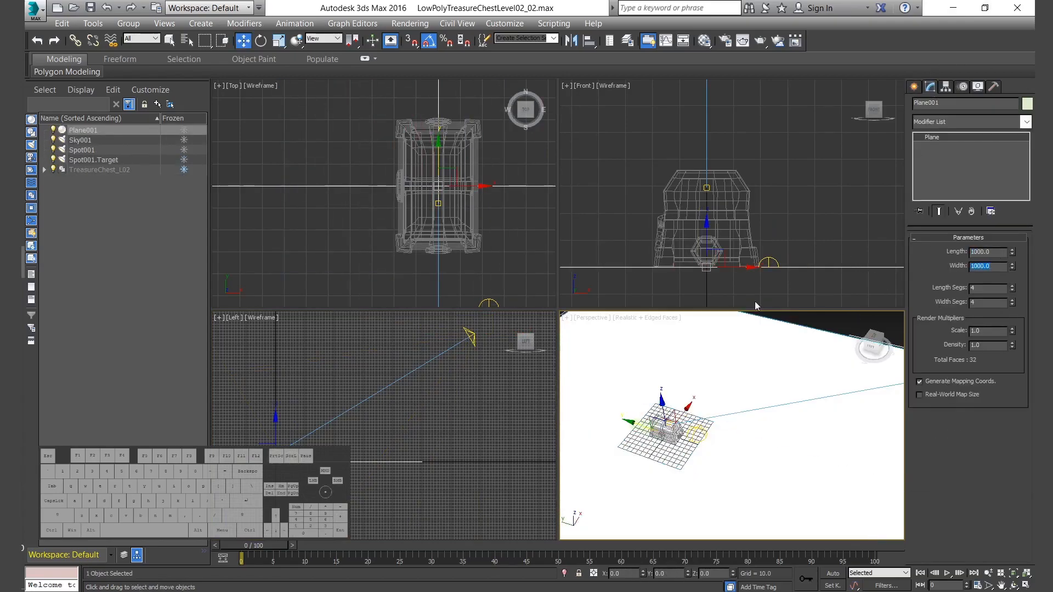
Frame the chest group in the maximized Perspective view and render a test image.
scroll(639, 436, "up", 5)
left_click(161, 169)
left_click(1014, 573)
middle_click_drag(883, 317, 720, 449, "alt")
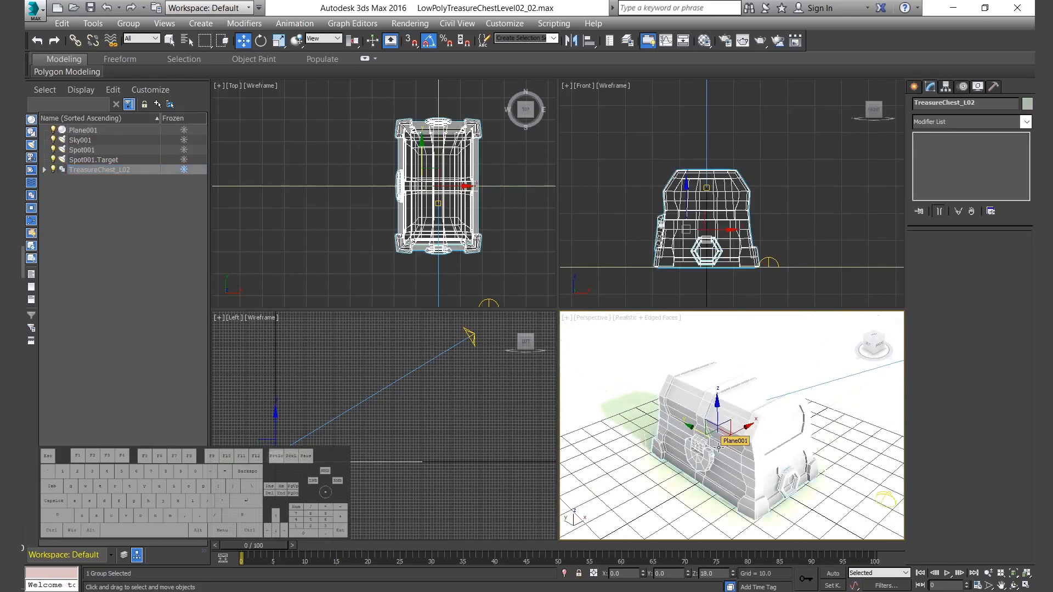
key("alt+w")
key("shift+q")
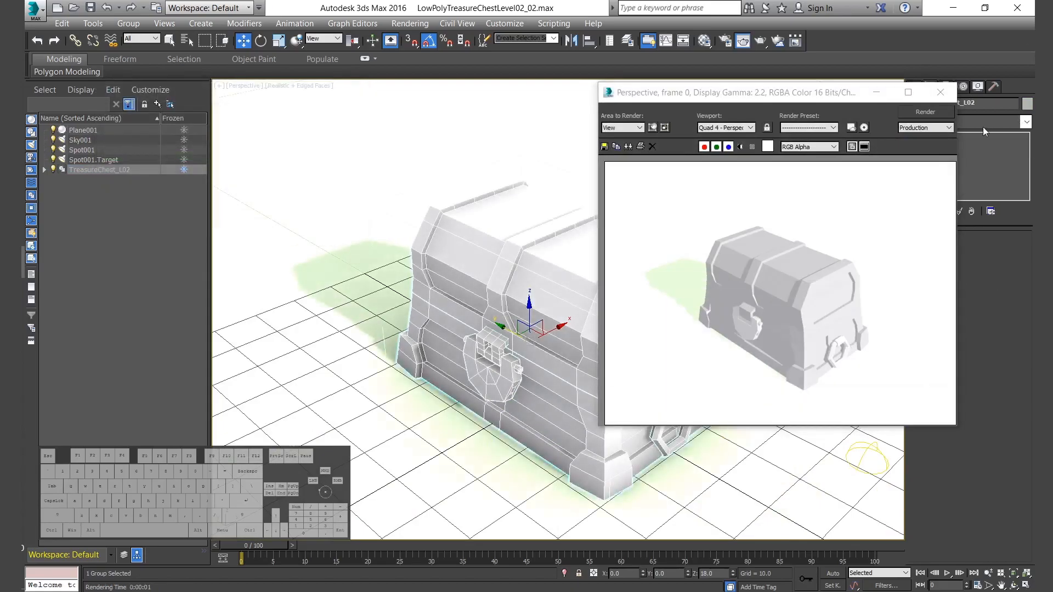
Switch the renderer to NVIDIA mental ray, start a test render and cancel it.
left_click(725, 40)
left_click(494, 153)
left_click(482, 179)
left_click(605, 128)
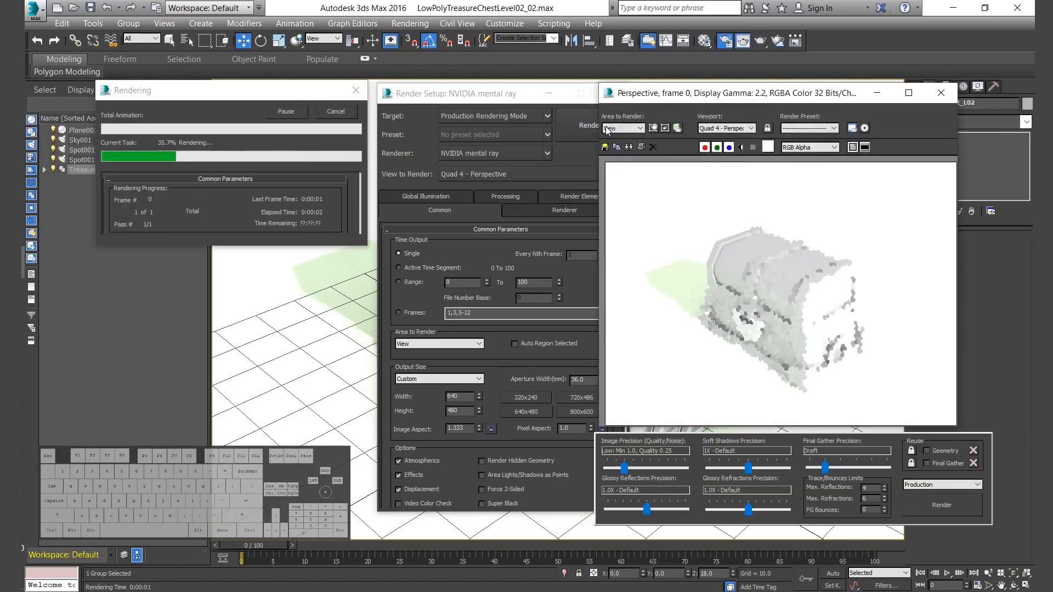
key("Escape")
left_click(941, 93)
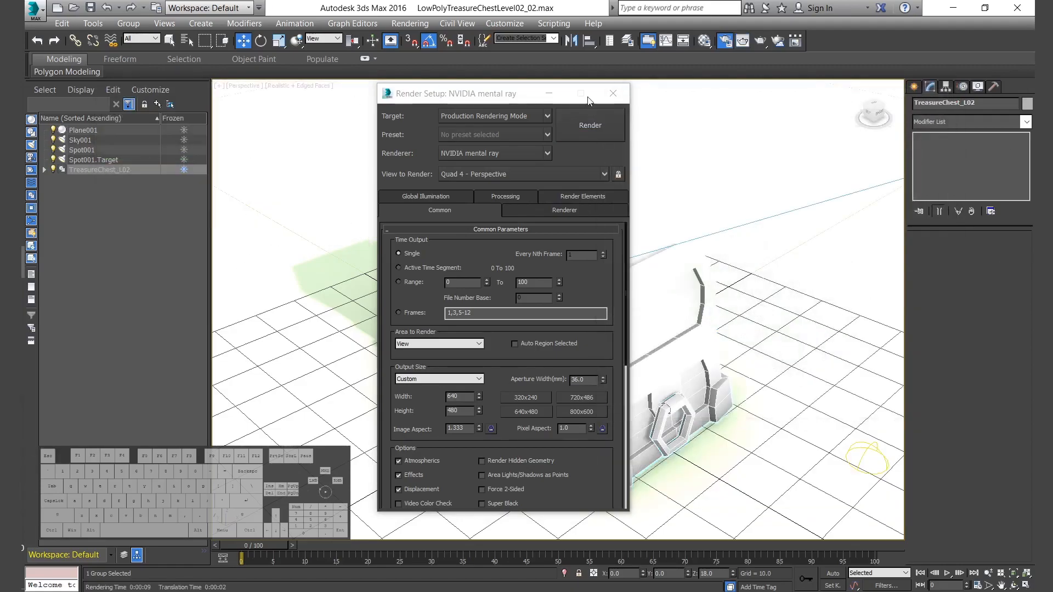
left_click(613, 94)
Change the ground plane's object color to light grey.
left_click(346, 228)
left_click(1027, 103)
left_click(457, 120)
left_click(665, 254)
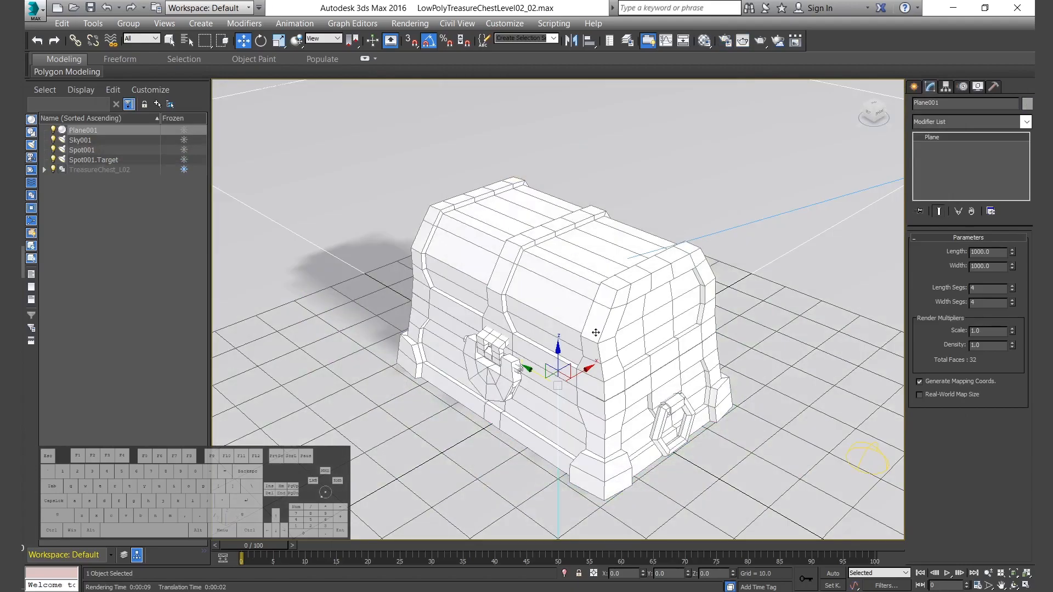
Render the Perspective view with mental ray and inspect the chest's lighting and shadow on the grey ground.
key("shift+q")
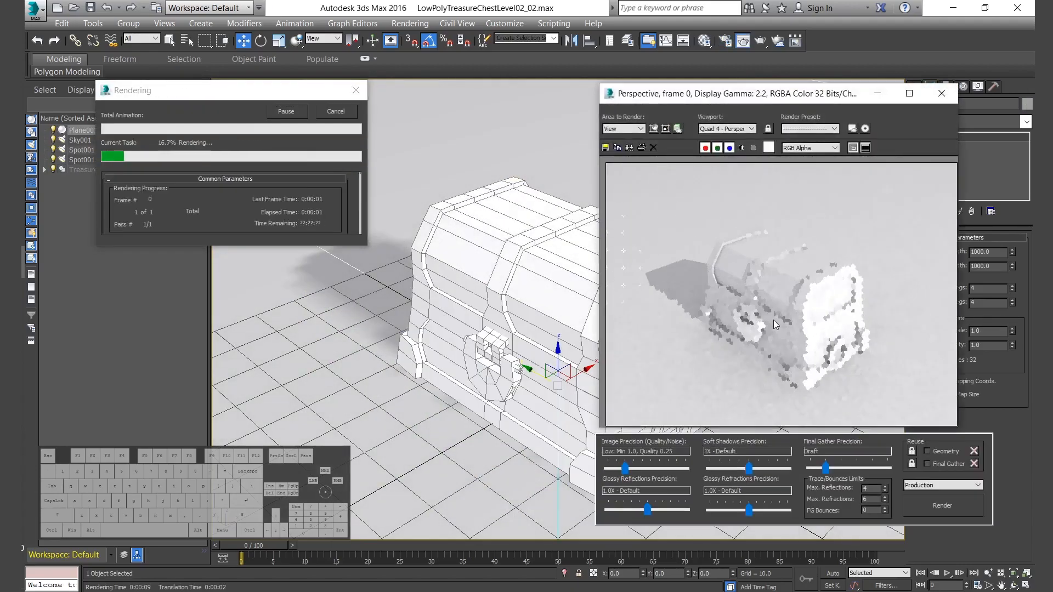
scroll(765, 355, "up", 3)
scroll(766, 354, "down", 3)
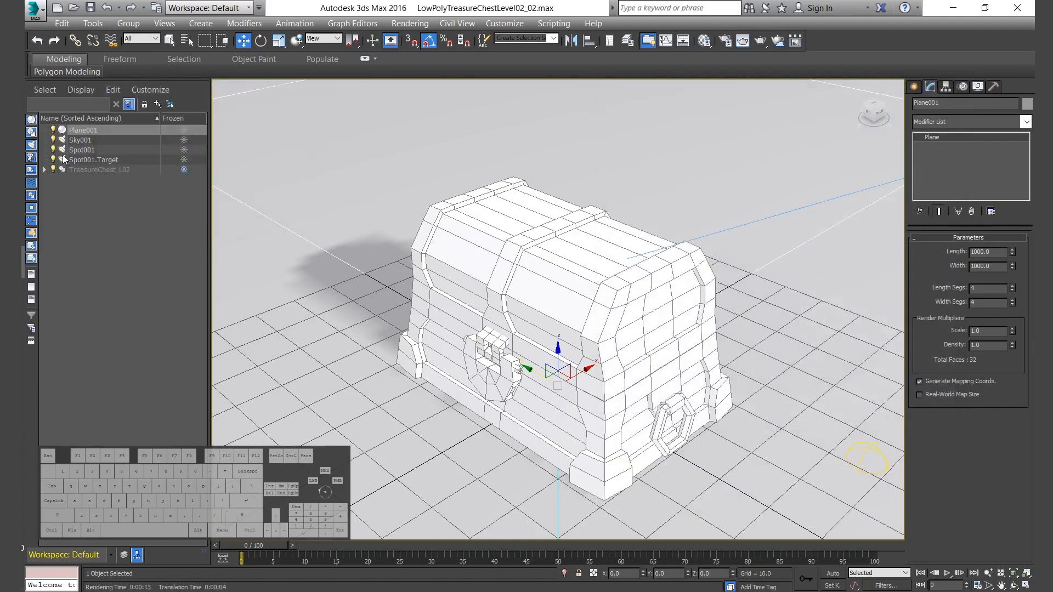
Rename the plane as Ground and the skylight as SkyFill.
left_click(80, 150)
double_click(75, 133)
type("Ground")
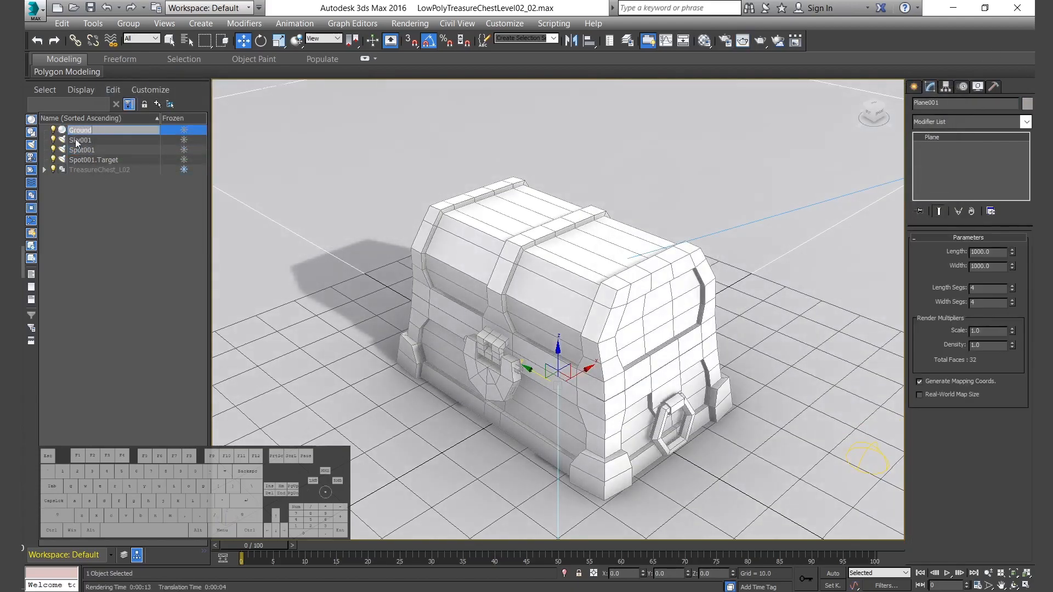
left_click(80, 140)
key("BackSpace")
key("BackSpace")
key("BackSpace")
type("Fill")
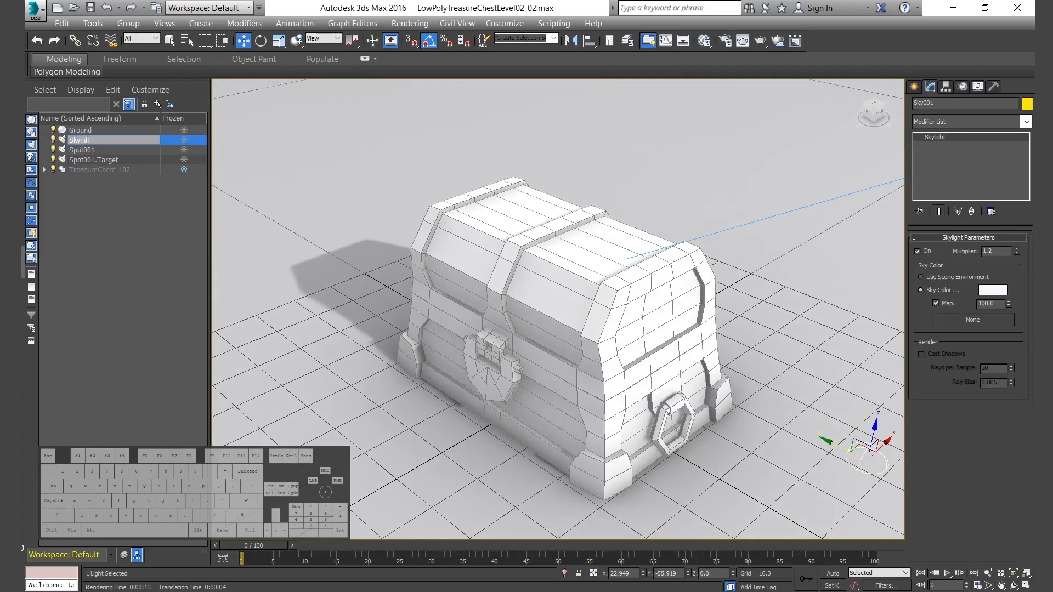
Rename the target spotlight as SpotKey.
left_click(103, 149)
key("BackSpace")
key("BackSpace")
key("BackSpace")
type("Key")
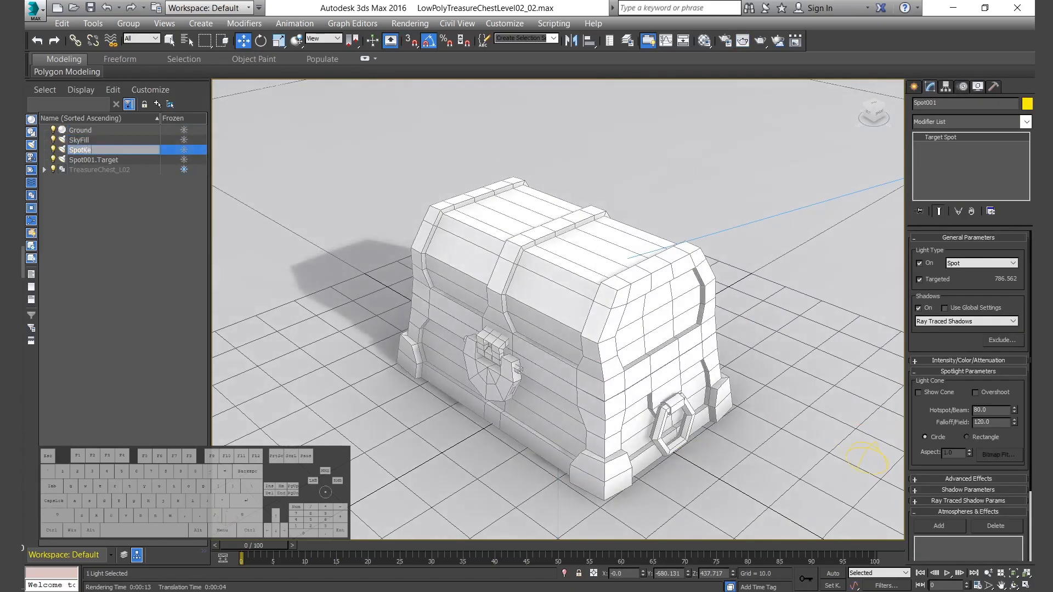
key("Return")
Reduce the Ground plane's length and width segments to 1 each.
left_click(84, 131)
right_click(1013, 289)
right_click(1014, 302)
left_click(850, 361)
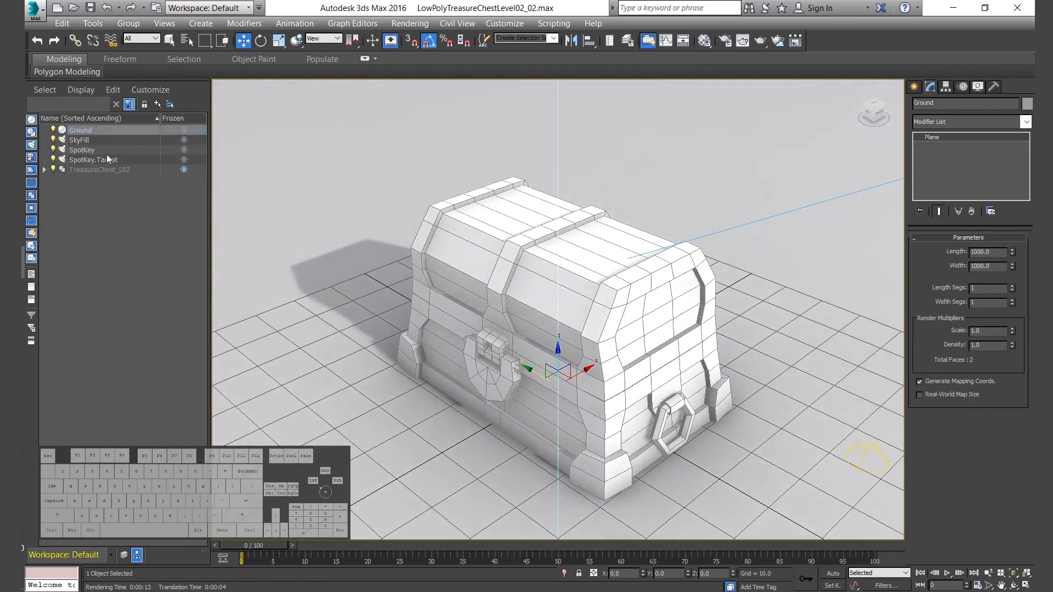
Move the SpotKey light to Y -400, Z 600.
left_click(88, 149)
key("alt+w")
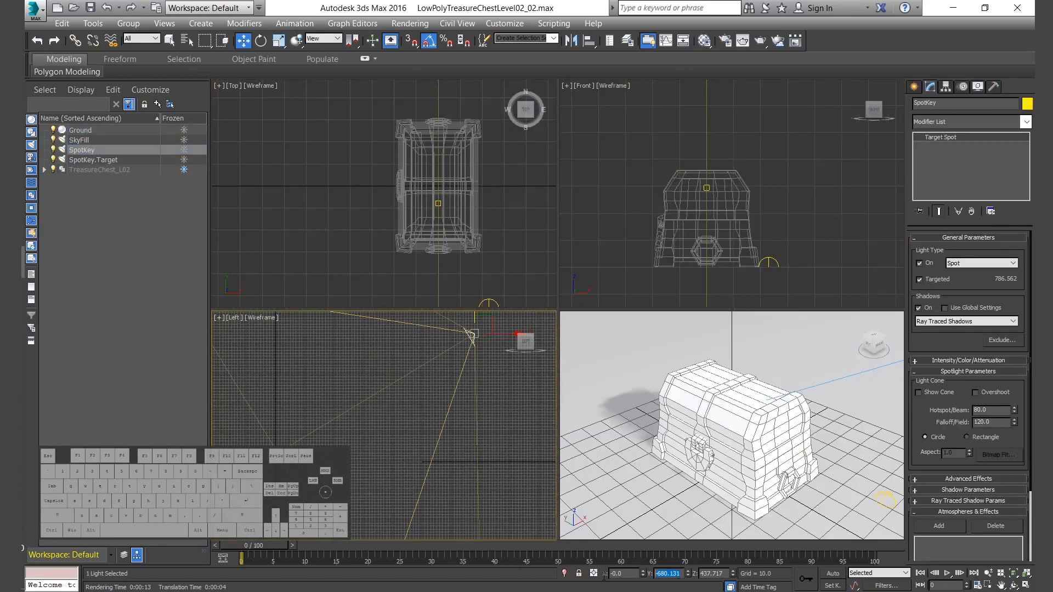
key("Return")
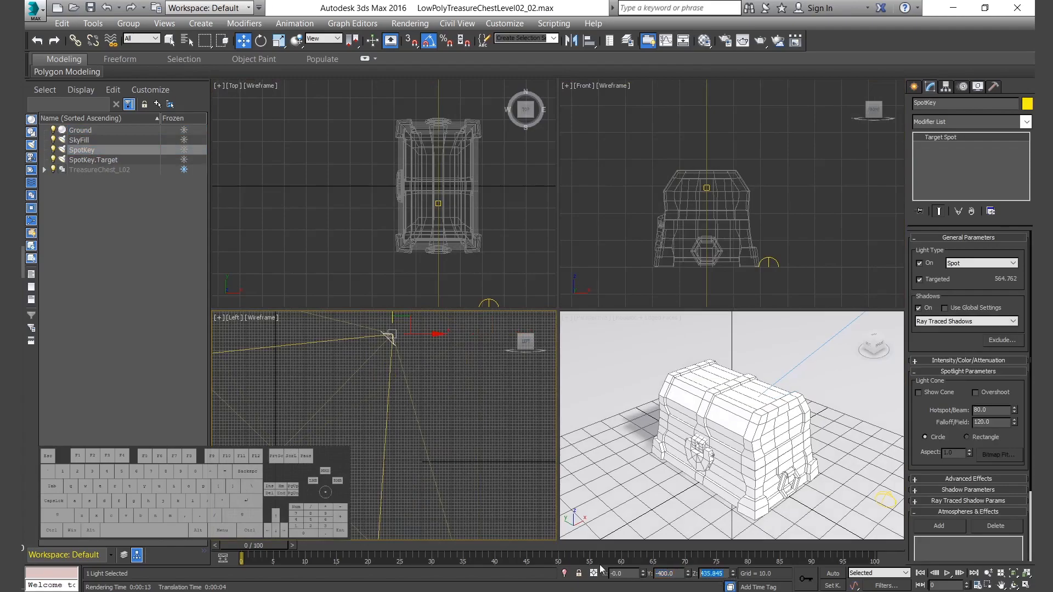
type("600")
key("Return")
Unfreeze all the objects inside the TreasureChest_L02 group.
left_click(99, 169)
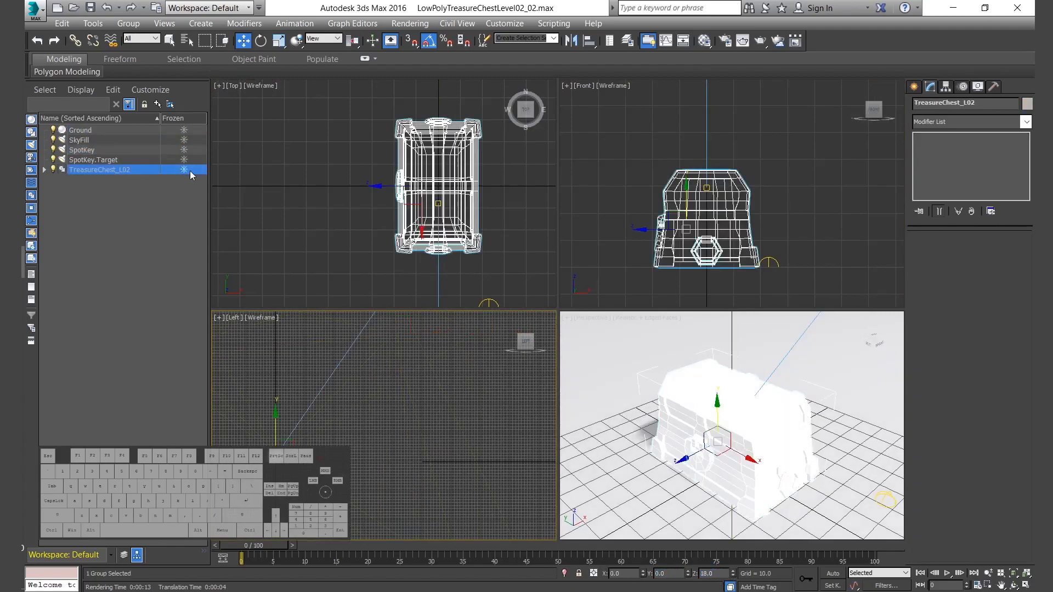
left_click(44, 170)
left_click(114, 180)
left_click(117, 248, "shift")
left_click(183, 248)
left_click(137, 282)
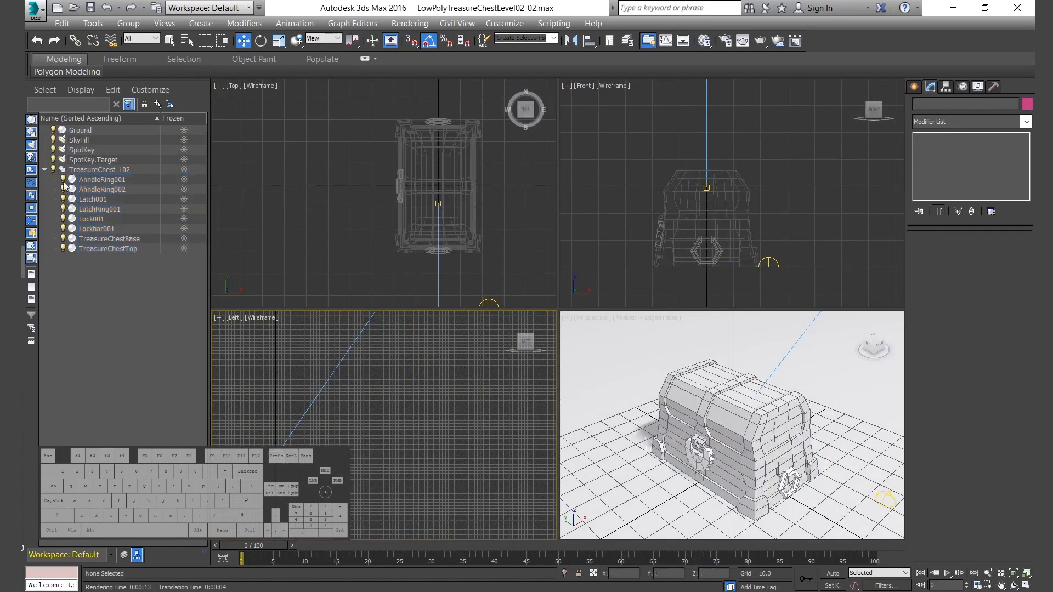
left_click(45, 170)
Try rotating the chest group about its vertical axis.
left_click(781, 470)
key("e")
left_click_drag(715, 464, 813, 454)
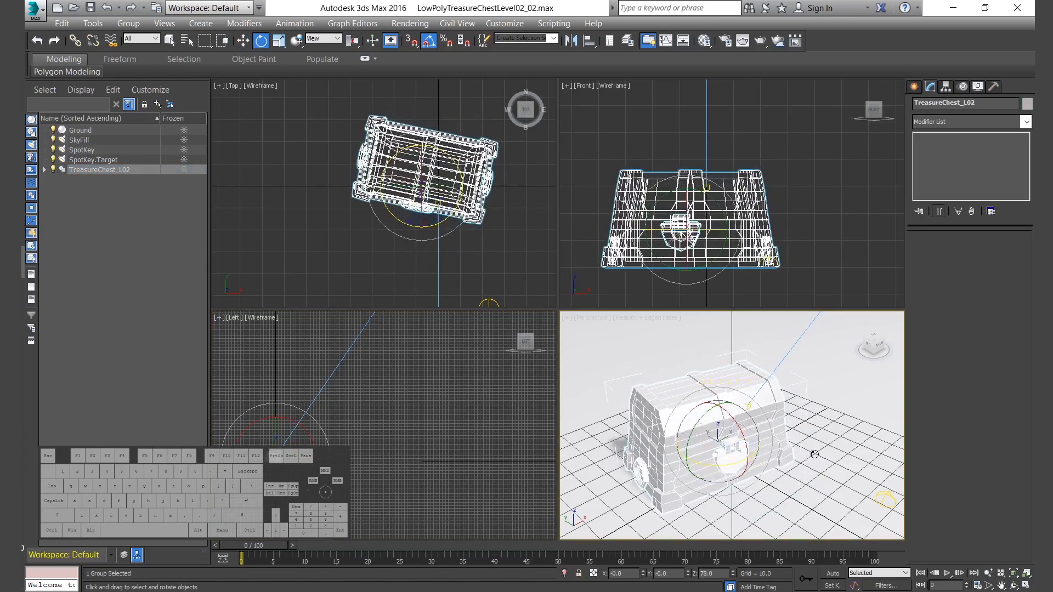
right_click(813, 454)
Move only the chest group's pivot to the center of its base at the scene origin.
left_click(946, 86)
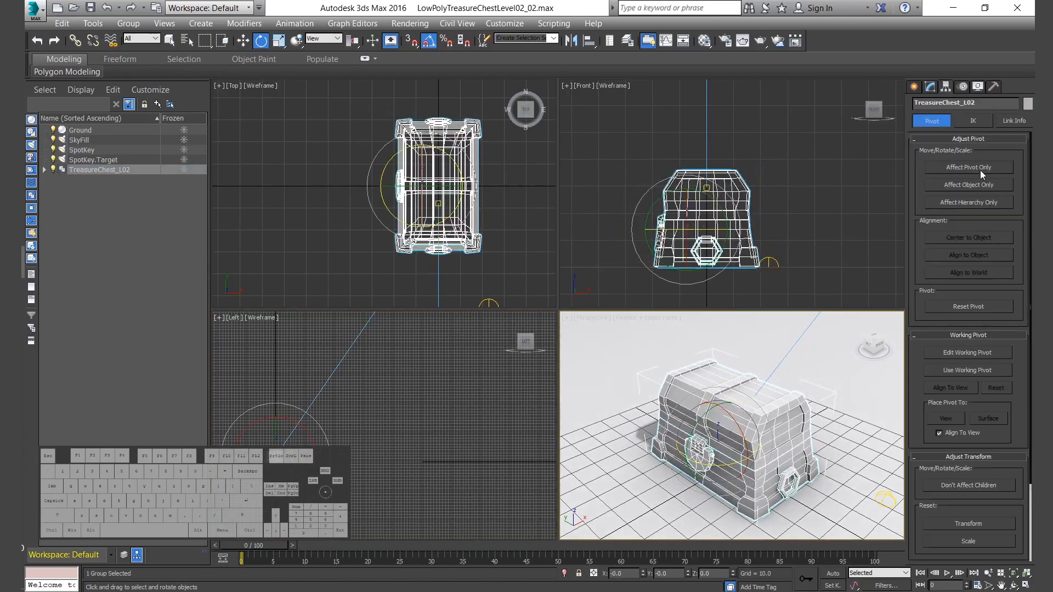
left_click(981, 168)
key("w")
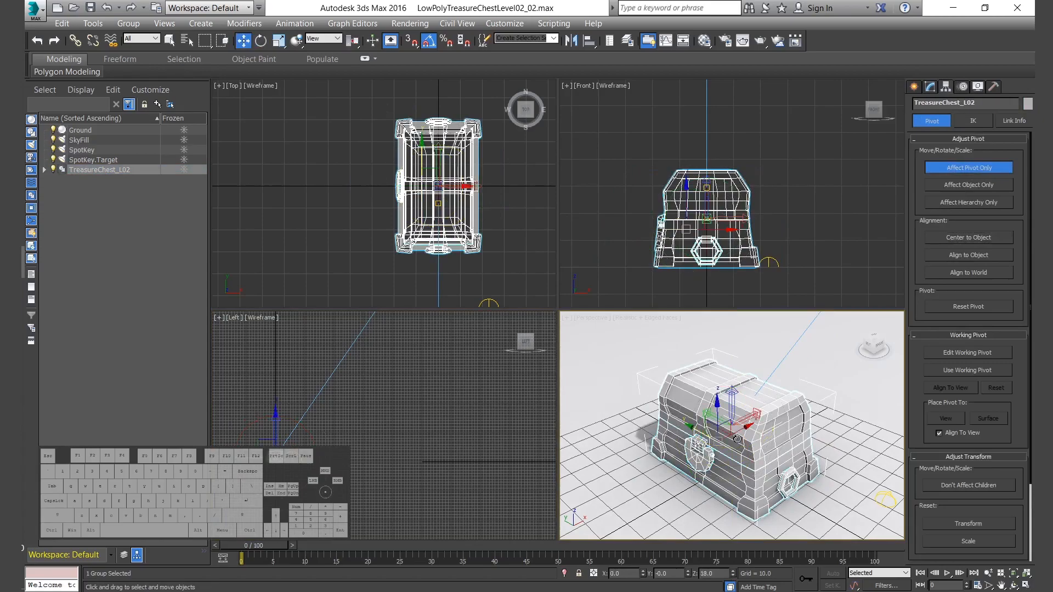
key("e")
key("w")
key("e")
key("r")
key("w")
key("e")
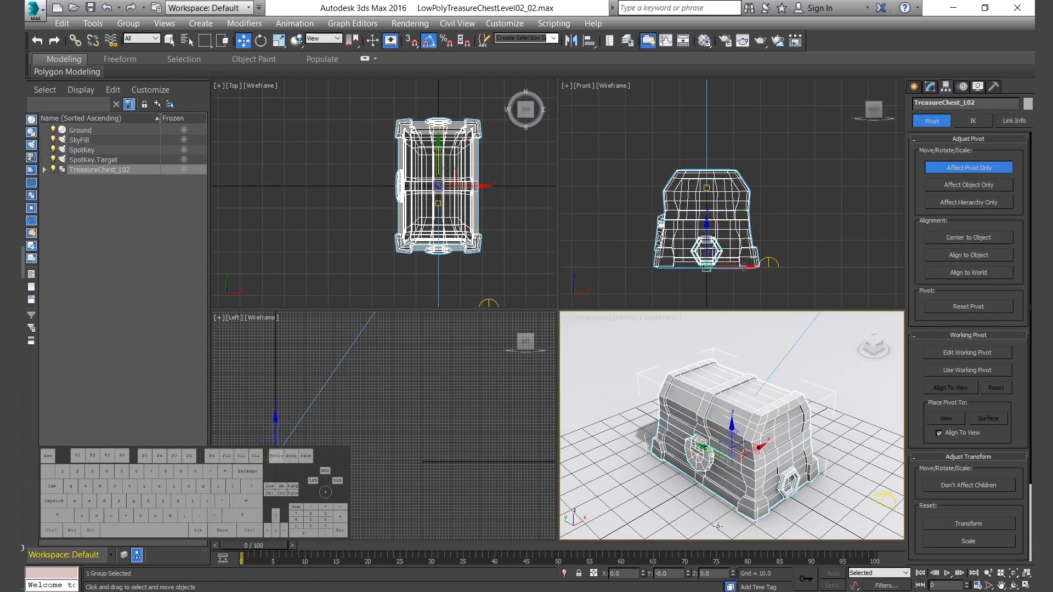
key("r")
left_click(982, 167)
Test the pivot by rotating the chest group to 90 degrees about Z, and reset the rotation to 0.
key("e")
left_click(712, 573)
type("57")
key("Return")
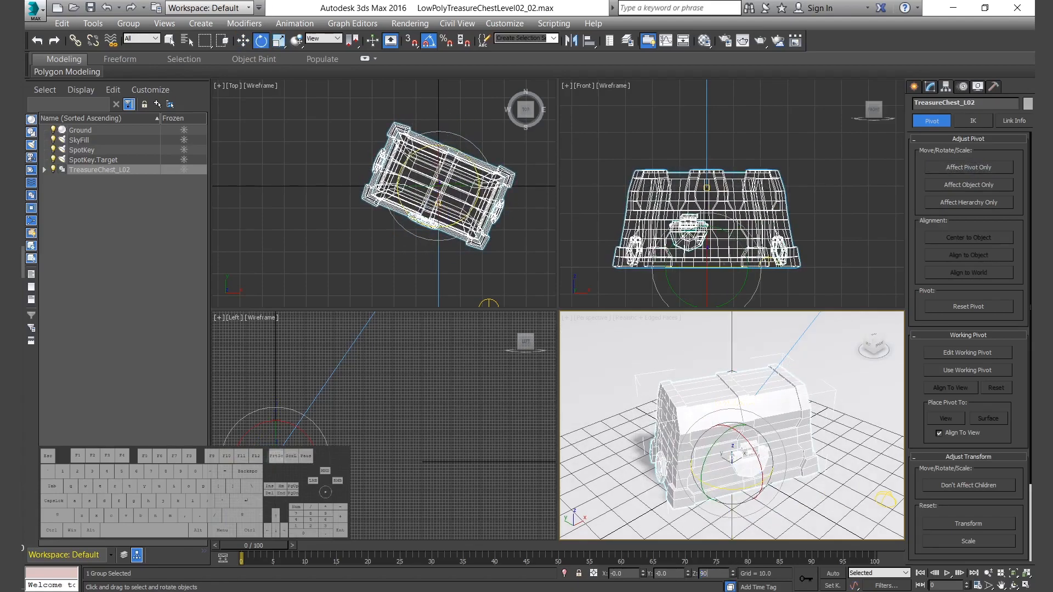
type("90")
key("Return")
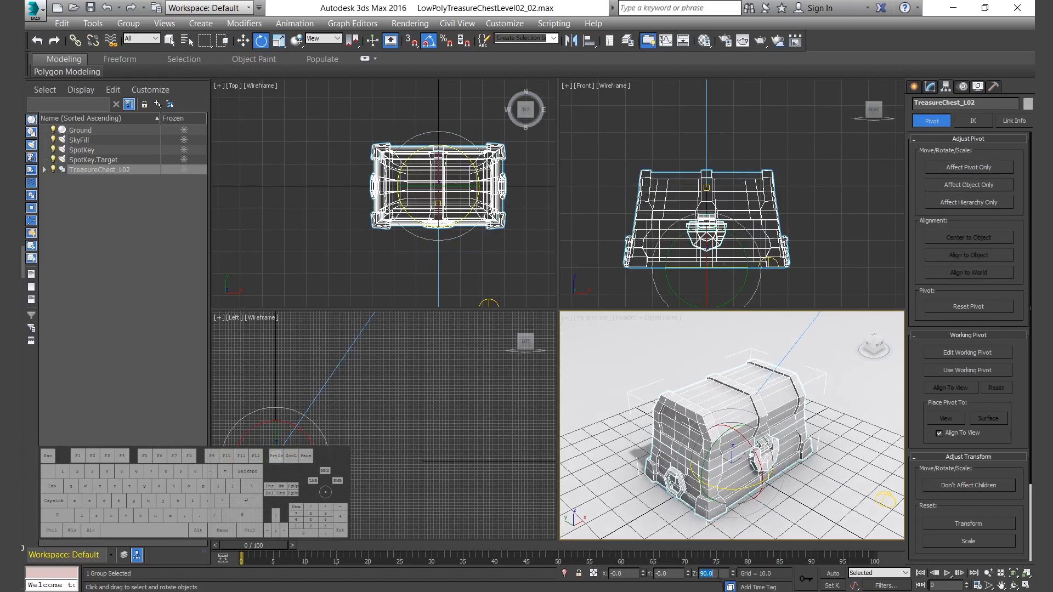
type("0")
key("Return")
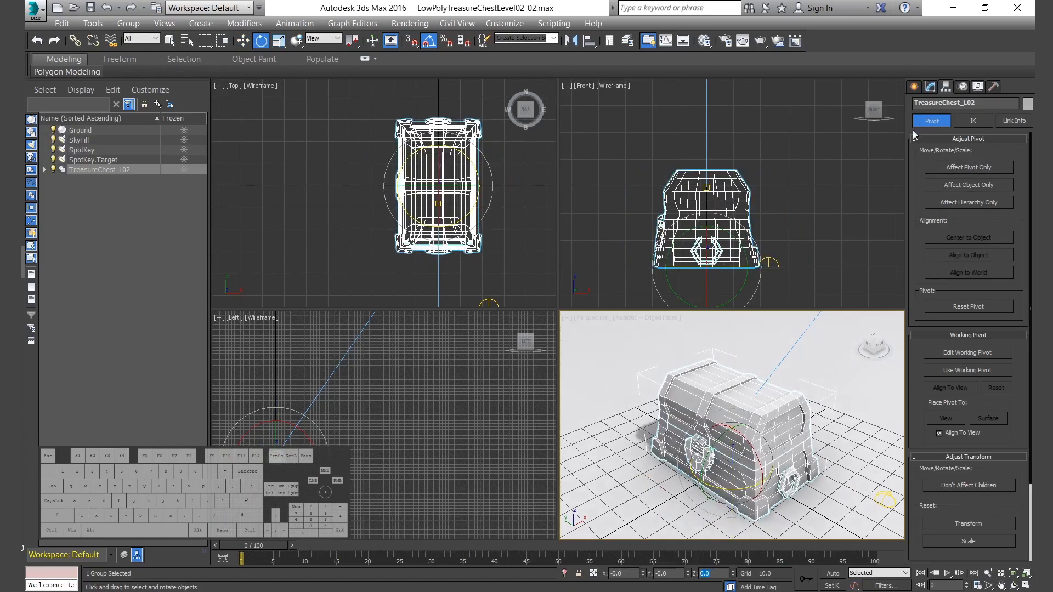
Move the SpotKey light to X -400, Y 200 and Z 600 so it lights the chest from another side.
left_click(914, 86)
key("w")
left_click(639, 497)
scroll(359, 456, "down", 8)
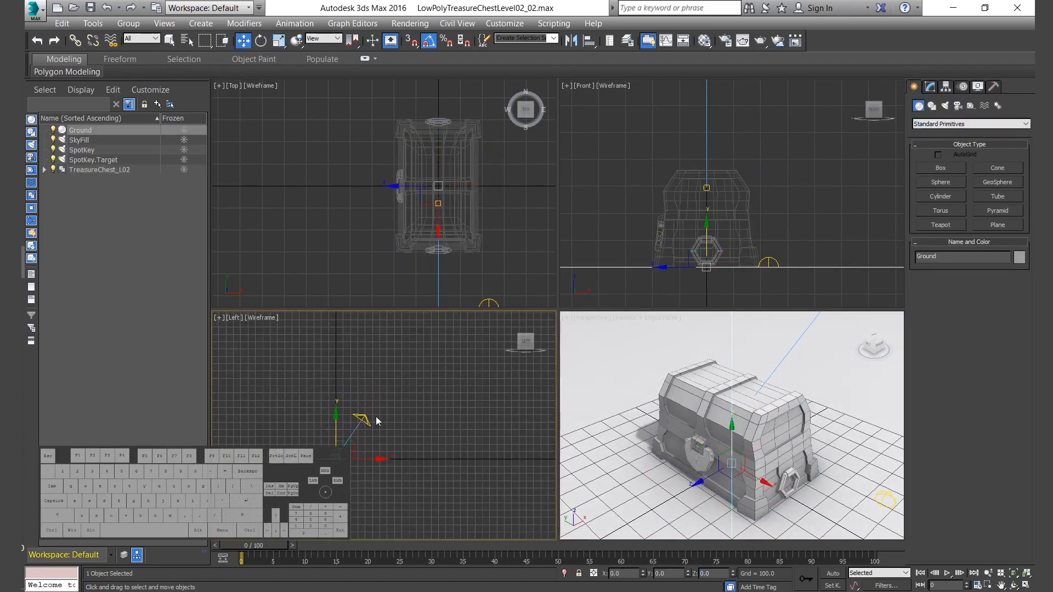
left_click(366, 416)
scroll(359, 233, "down", 8)
scroll(360, 232, "down", 6)
left_click_drag(400, 283, 332, 283)
left_click_drag(299, 249, 299, 159)
type("200")
key("Return")
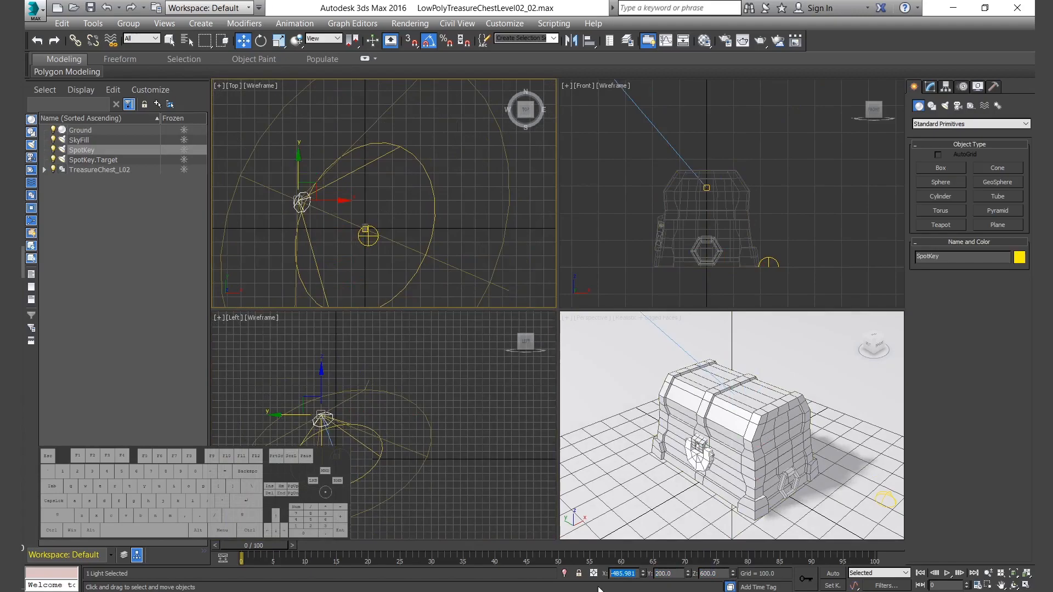
type("-400")
key("Return")
Render the Perspective view to check the repositioned light, and maximize that viewport.
key("shift+q")
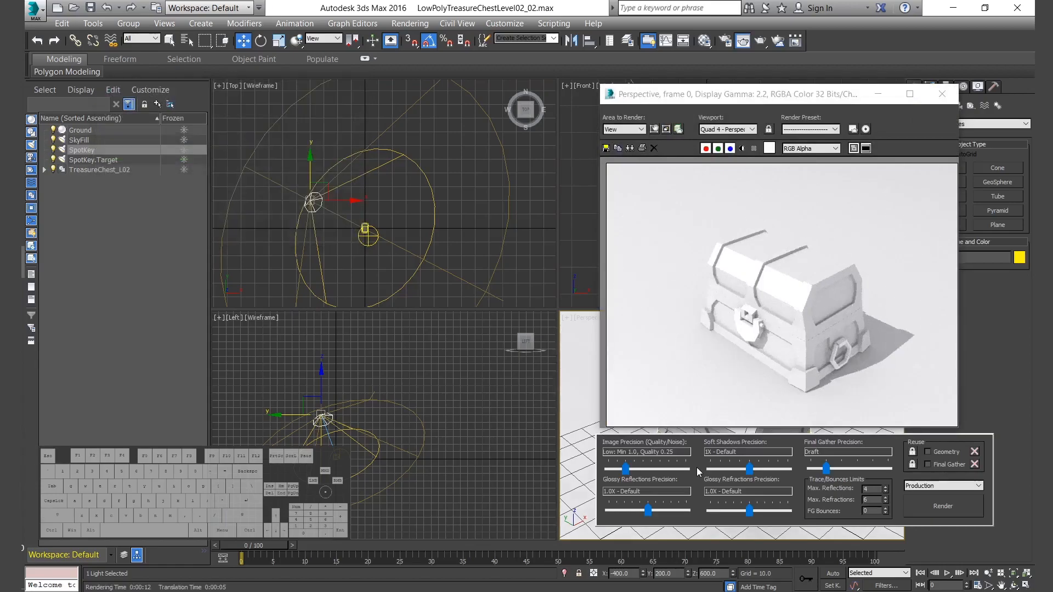
key("Escape")
key("alt+w")
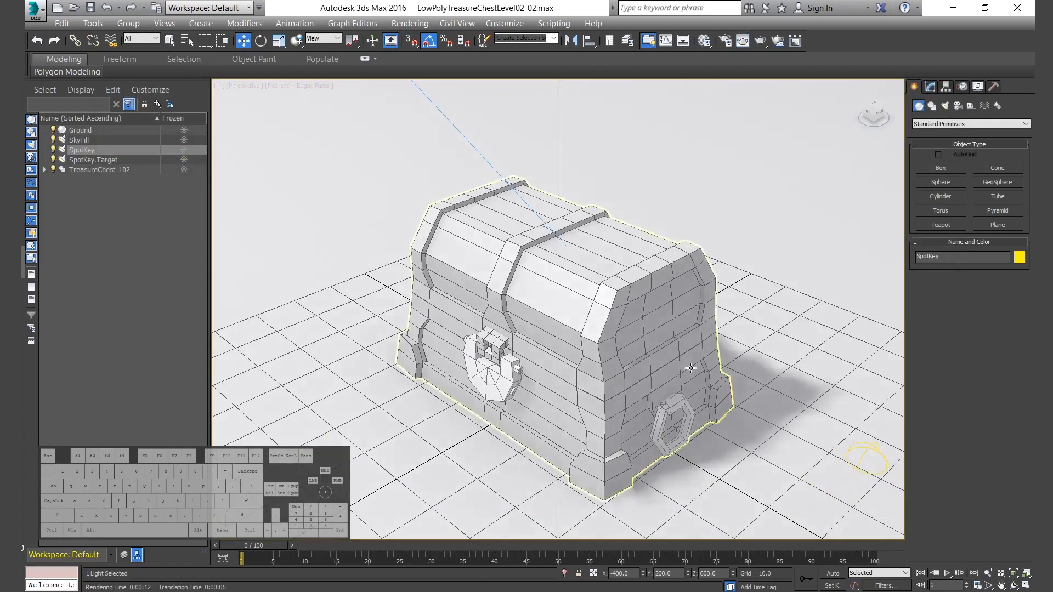
Group SkyFill, SpotKey and SpotKey.Target under the name LightSetup.
left_click(109, 160)
left_click(163, 140, "shift")
right_click(163, 140)
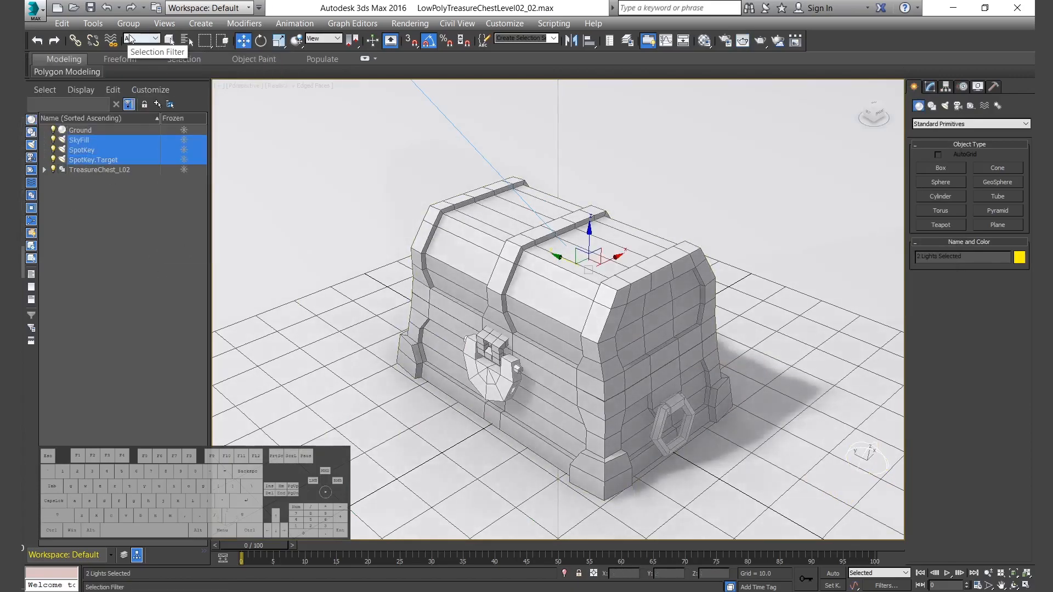
left_click(129, 23)
left_click(147, 42)
type("LightSetup")
key("Return")
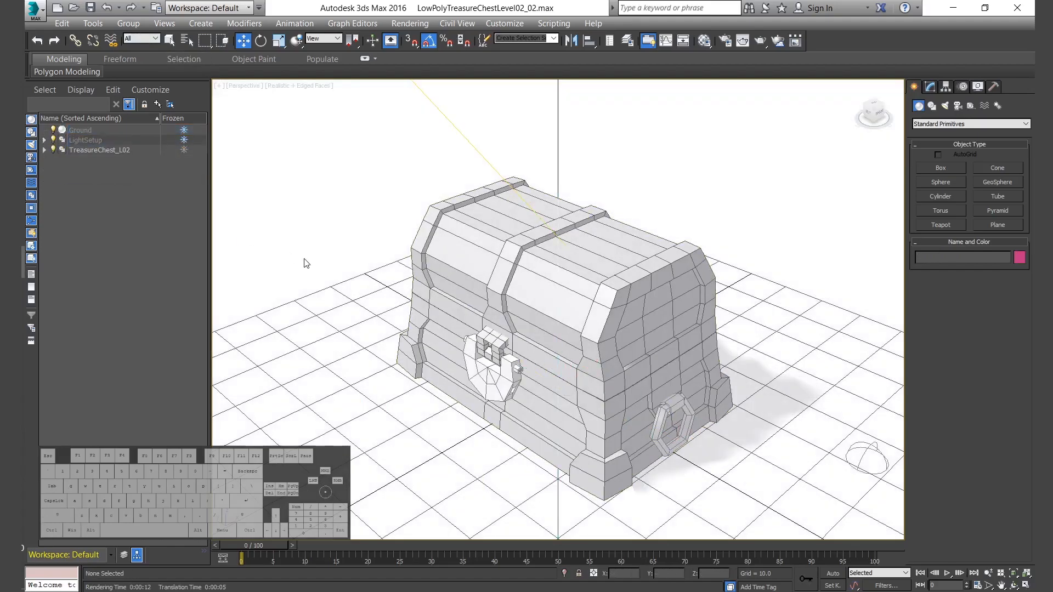
Turn off Show Frozen in Gray for the Ground plane and freeze it.
left_click(97, 131)
right_click(463, 199)
left_click(433, 287)
left_click(406, 400)
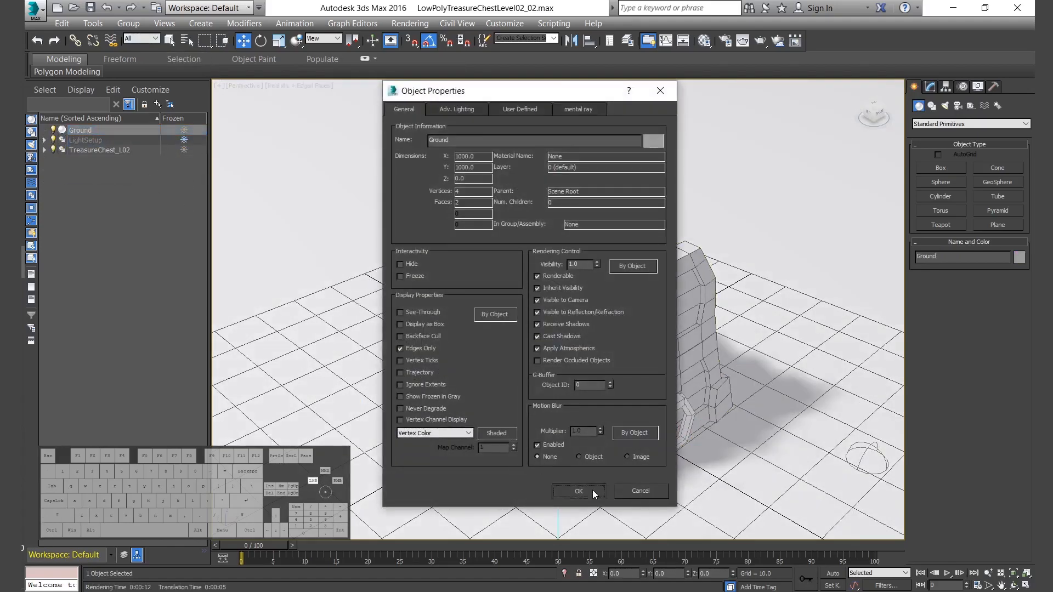
left_click(592, 490)
left_click(185, 130)
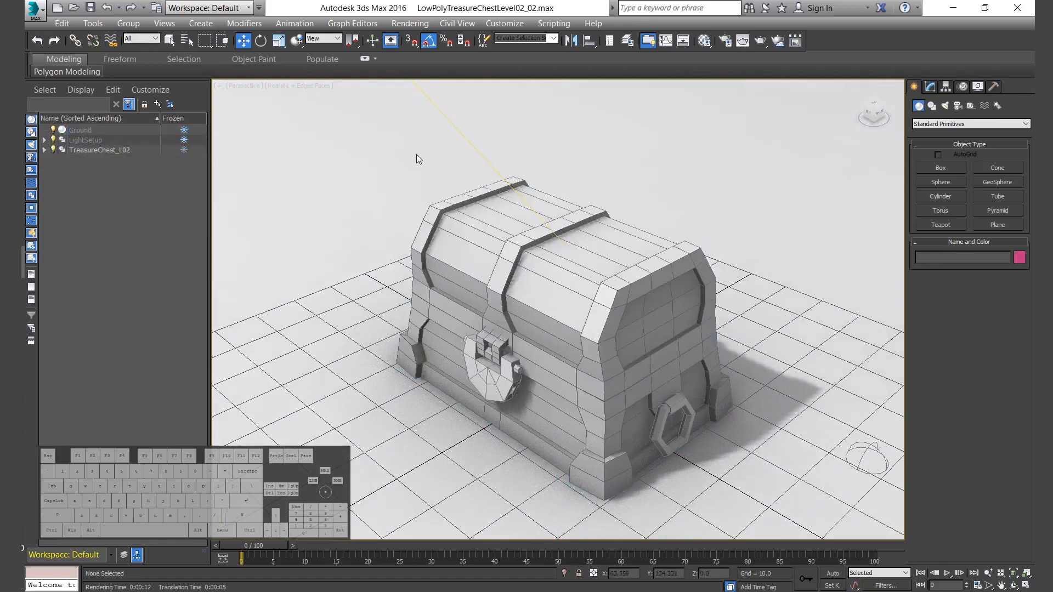
With the chest group selected, change the first Material Editor sample to a Multi/Sub-Object material, discarding the old material.
middle_click_drag(515, 354, 547, 288, "alt")
left_click(566, 346)
key("m")
left_click_drag(712, 134, 767, 99)
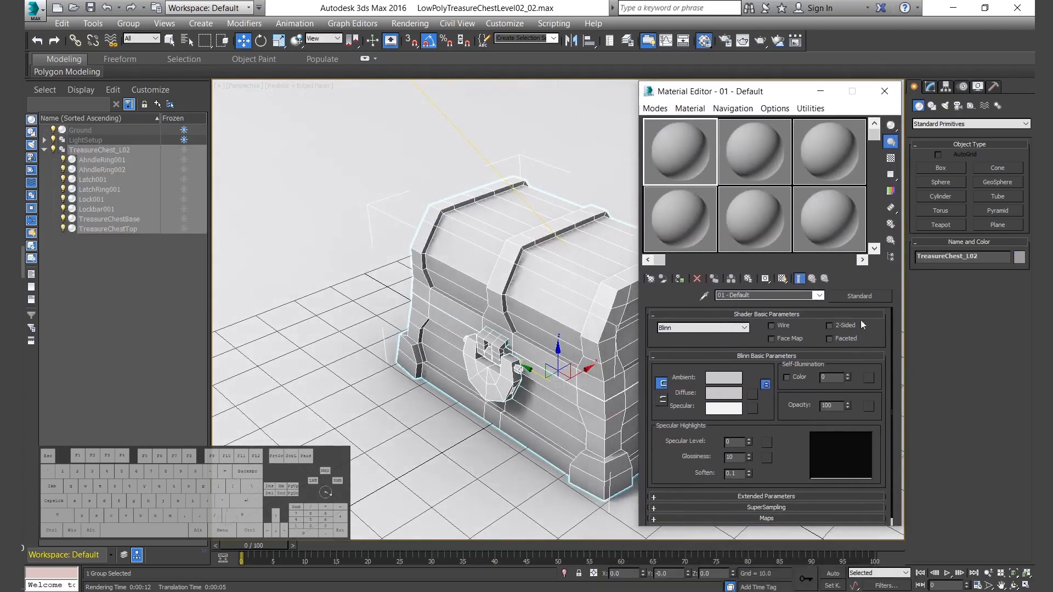
left_click(859, 296)
left_click(398, 205)
left_click(567, 500)
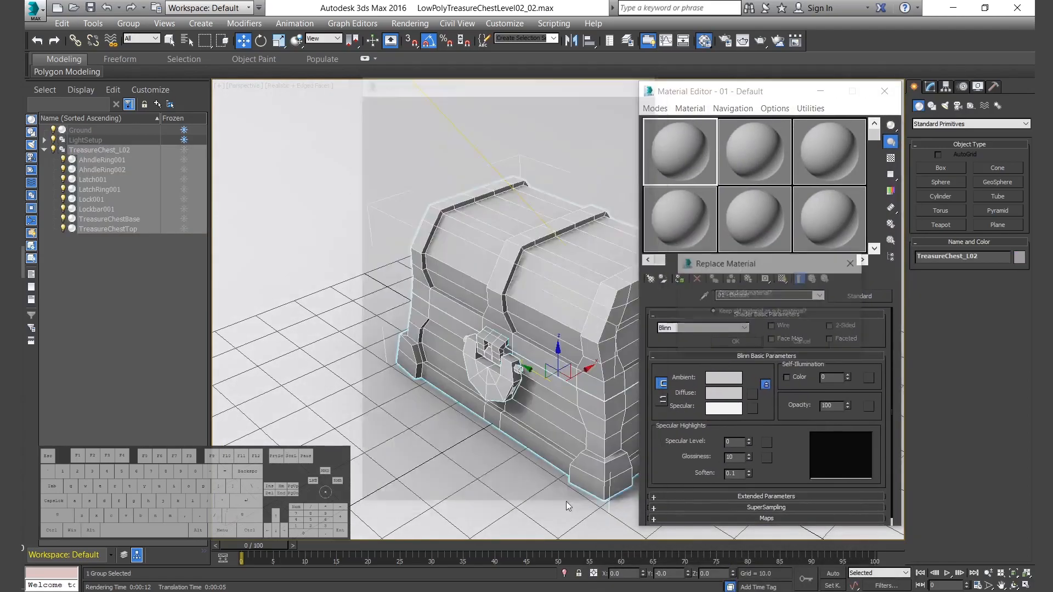
left_click(724, 305)
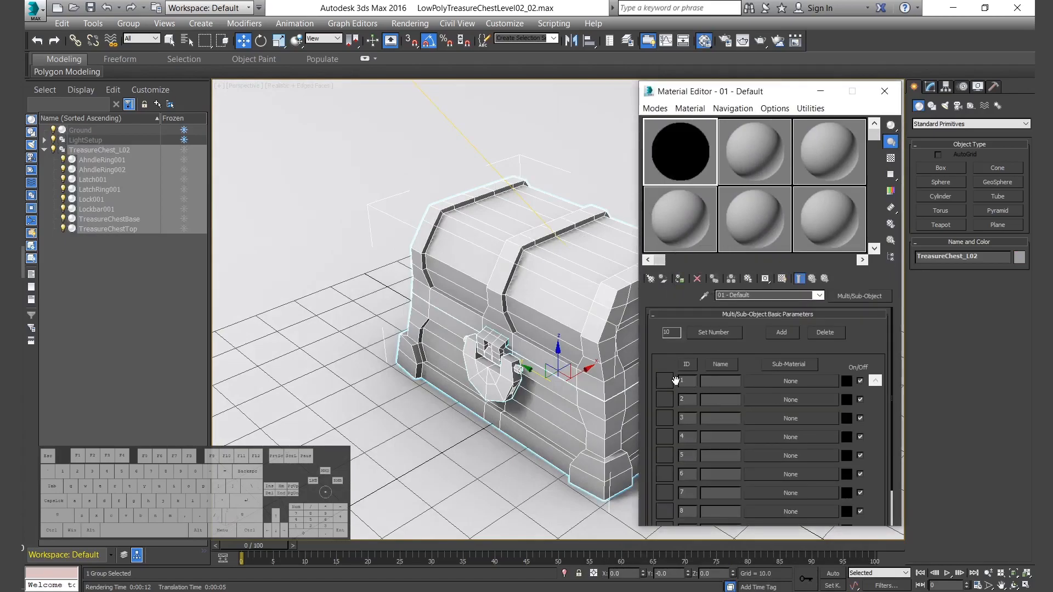
Reduce the Multi/Sub-Object material to five sub-materials and name it TreasureChestMTRL.
left_click(825, 332)
left_click(825, 333)
left_click(825, 332)
left_click(825, 332)
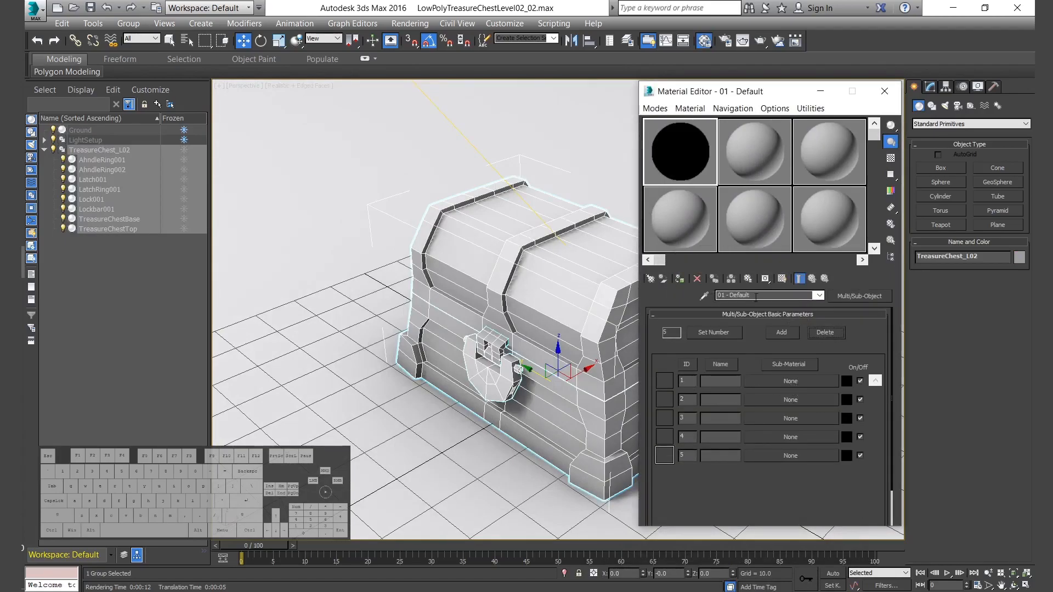
type("TreasureChest")
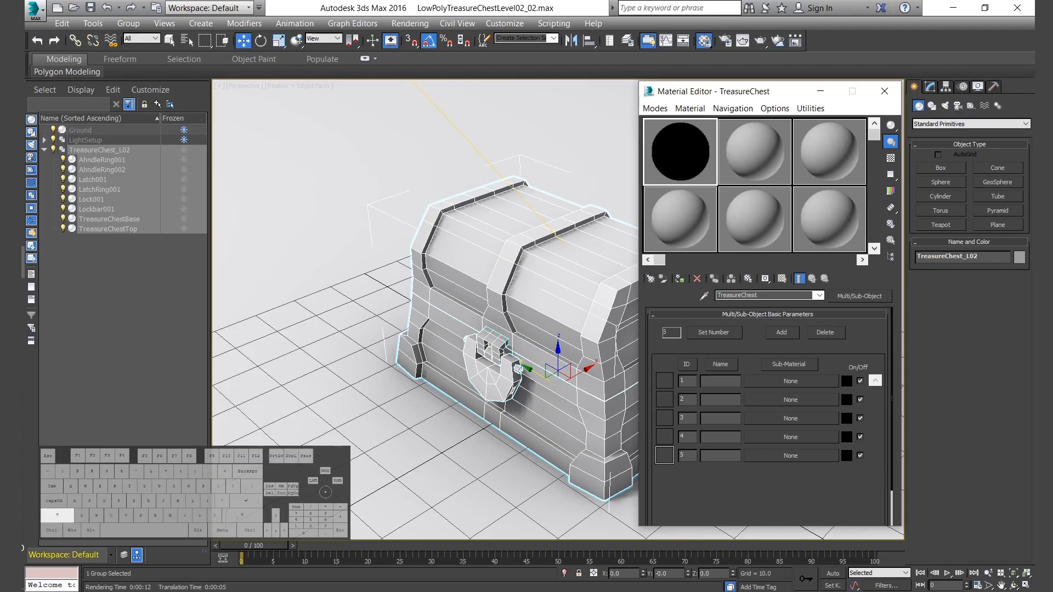
type("Material")
Assign a Standard material to sub-material slot 1 and name it Wood01Material.
left_click(791, 381)
double_click(433, 244)
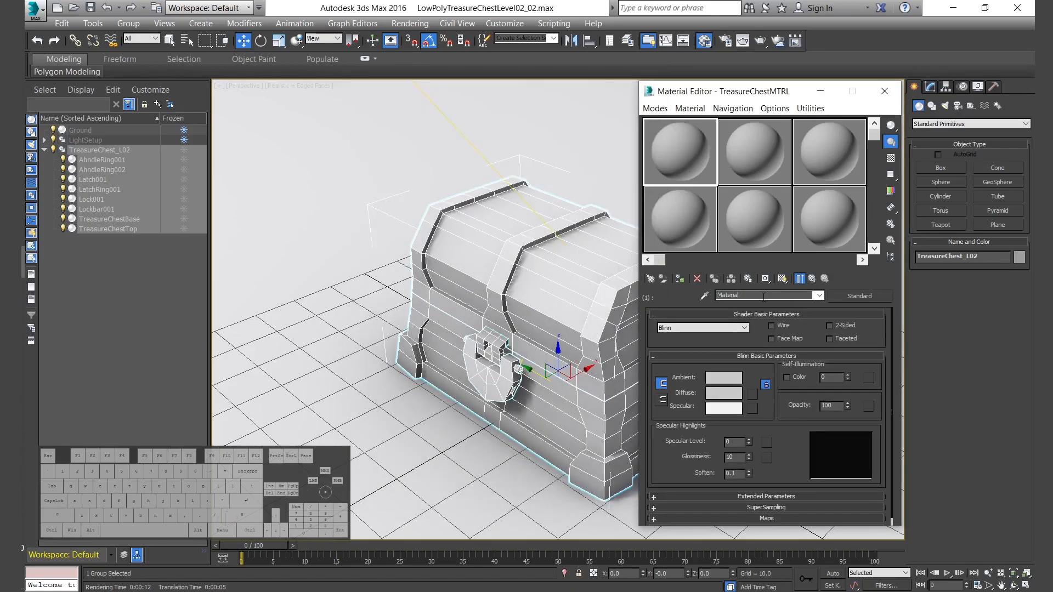
type("Wood01")
Add an Ambient/Reflective Occlusion map named Wood01Map to Wood01Material's diffuse color, with 80 samples.
left_click(752, 393)
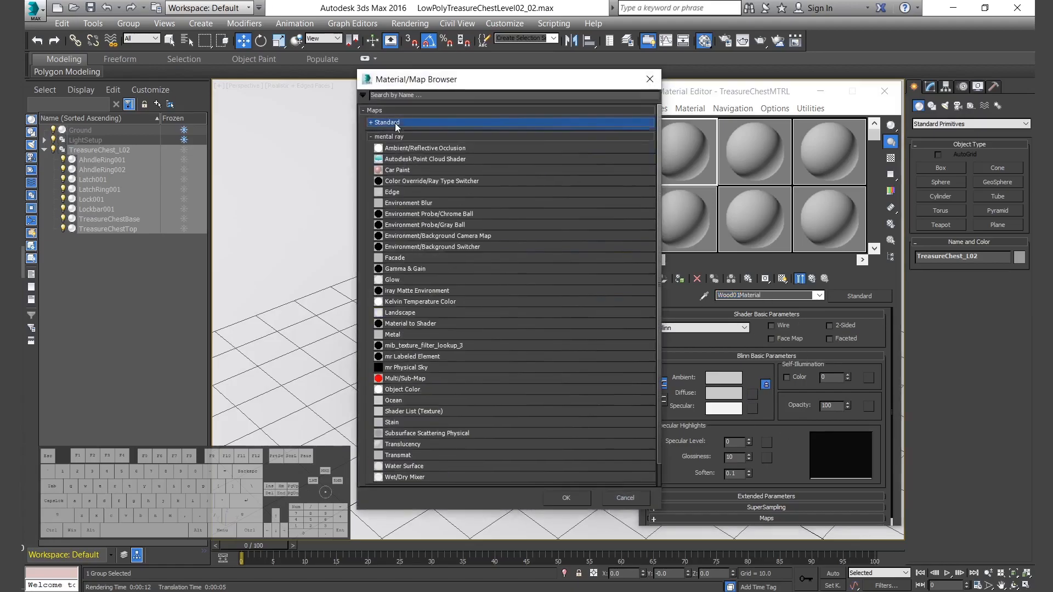
double_click(417, 147)
key("Left")
key("Left")
key("Left")
type("Wood01")
left_click_drag(817, 328, 706, 329)
type("80")
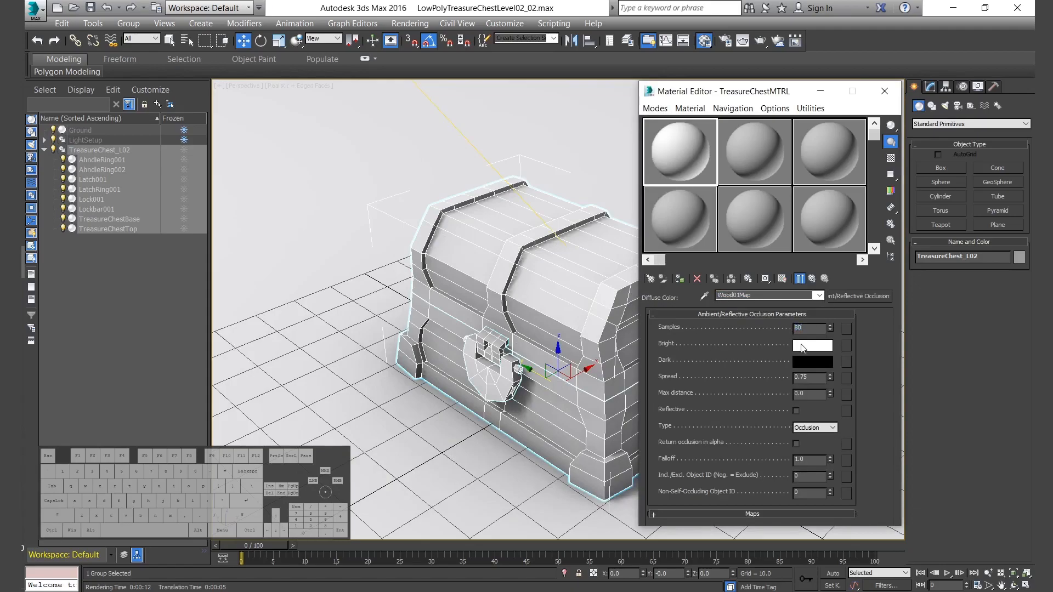
Set Wood01Map's Bright color to hue 0.036, saturation 0.8 and value 0.8.
left_click(802, 345)
type(".")
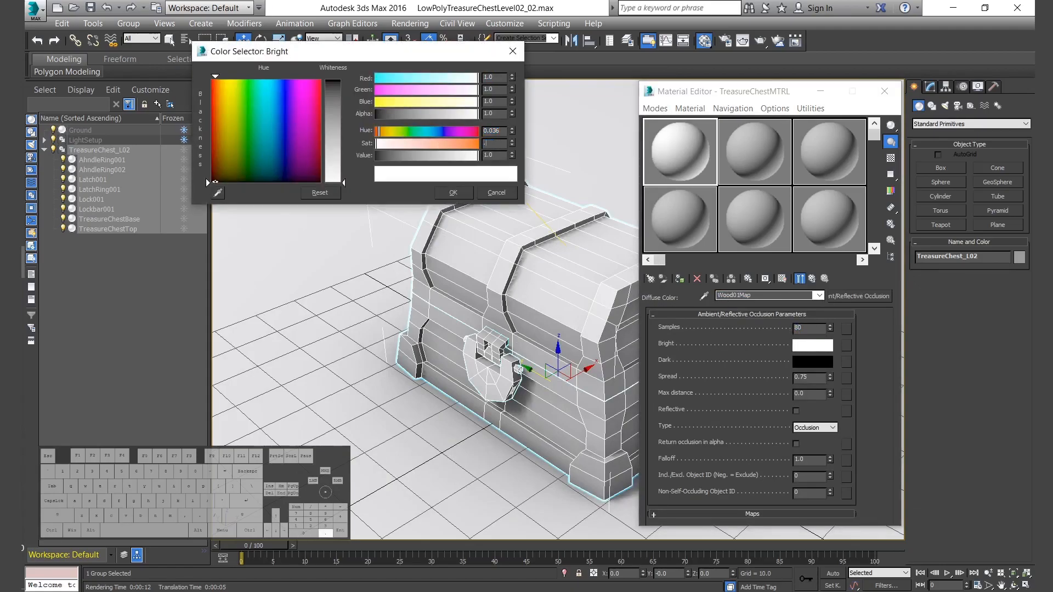
type("8")
key("Tab")
type(".8")
key("Tab")
left_click(460, 191)
Copy Wood01Map's Bright color to its Dark color and darken it to a deep brown.
left_click_drag(800, 343, 803, 362)
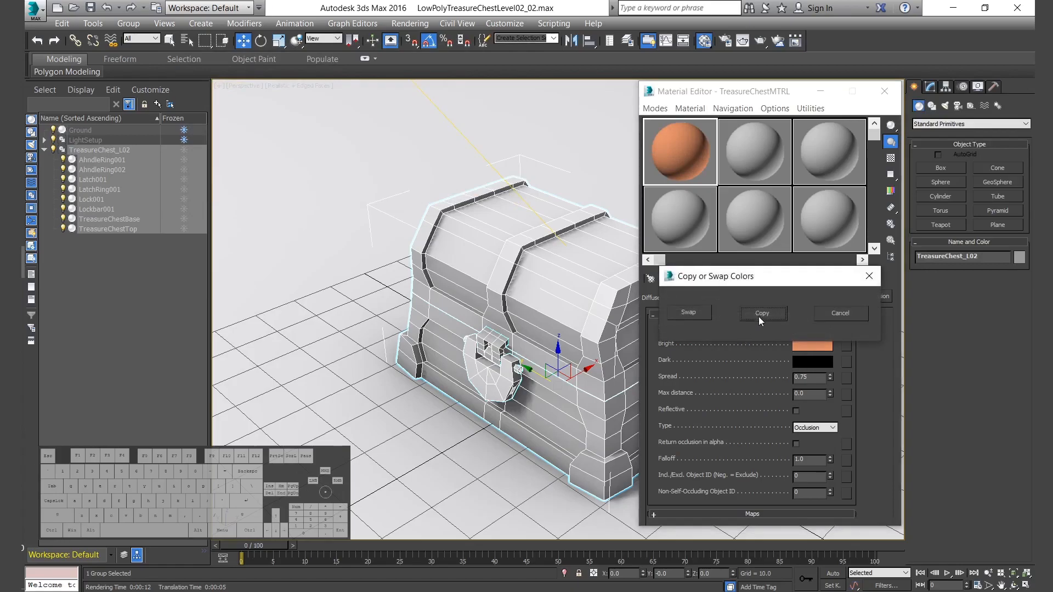
left_click(762, 313)
left_click(451, 195)
Copy Wood01Map's Bright color onto the Diffuse color of Wood01Material.
right_click(802, 348)
left_click(813, 356)
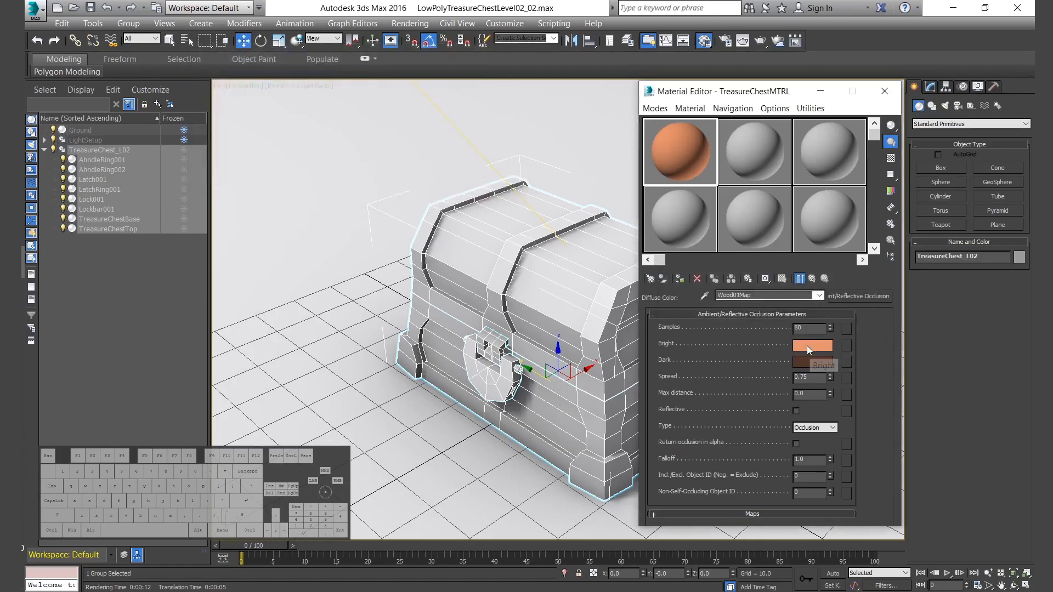
left_click(811, 280)
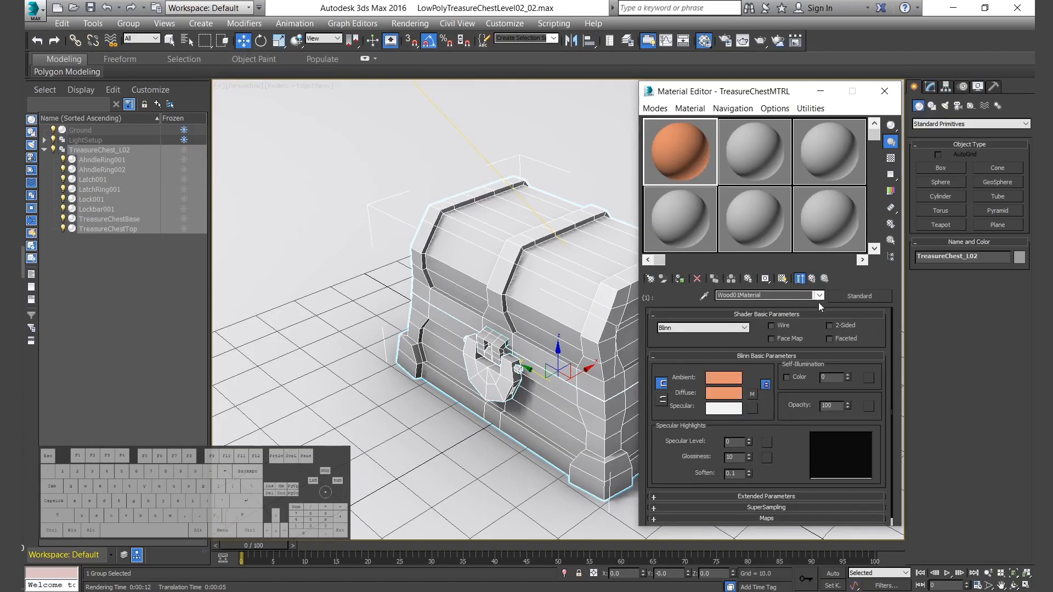
Copy Wood01Material from slot 1 into sub-material slots 2 to 5 of TreasureChestMTRL.
left_click(799, 279)
left_click_drag(767, 400, 774, 454)
left_click(747, 349)
left_click(748, 349)
left_click(747, 349)
left_click(743, 350)
Rename sub-material 2 to Wood02Material and its map to Wood02Map, and adjust the map's Bright color.
left_click(790, 399)
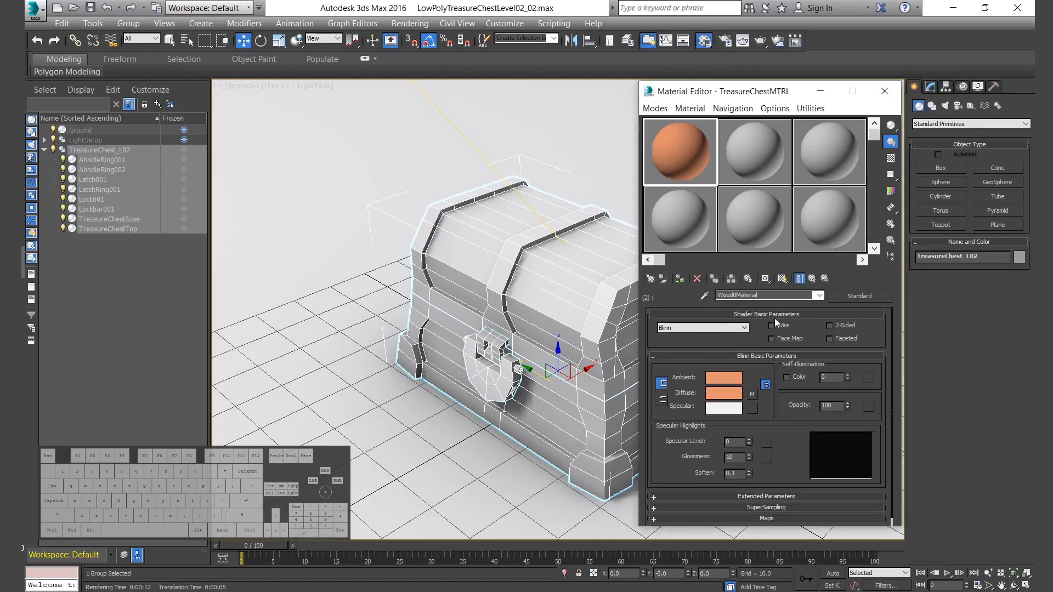
left_click(752, 394)
left_click(812, 345)
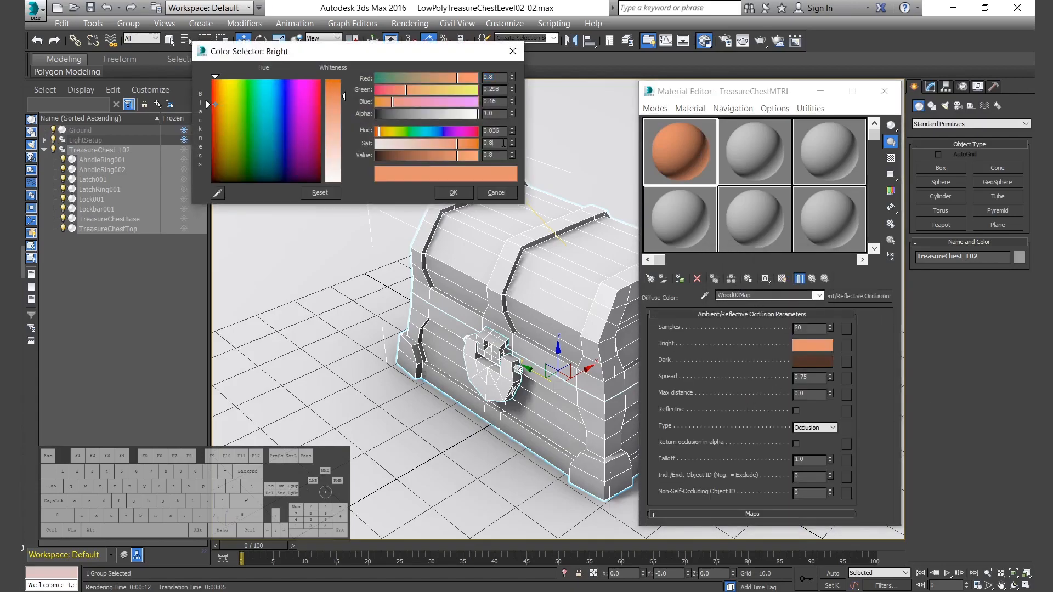
left_click(467, 192)
left_click(811, 279)
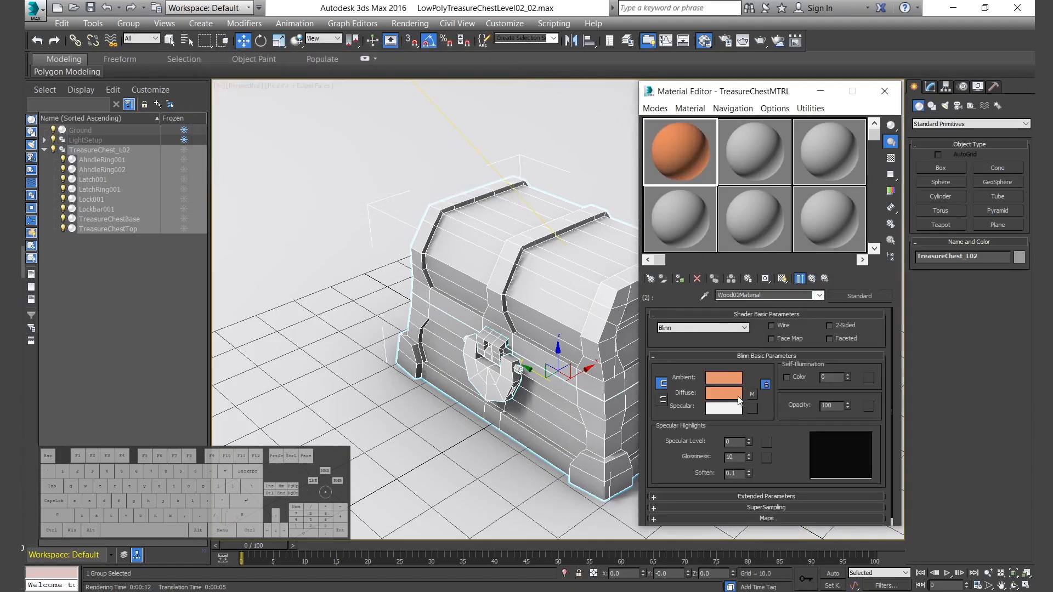
Set the Bright color of sub-material 3's occlusion map to hue 0, saturation 0 and value 0.2.
left_click(811, 278)
left_click(781, 419)
left_click(752, 394)
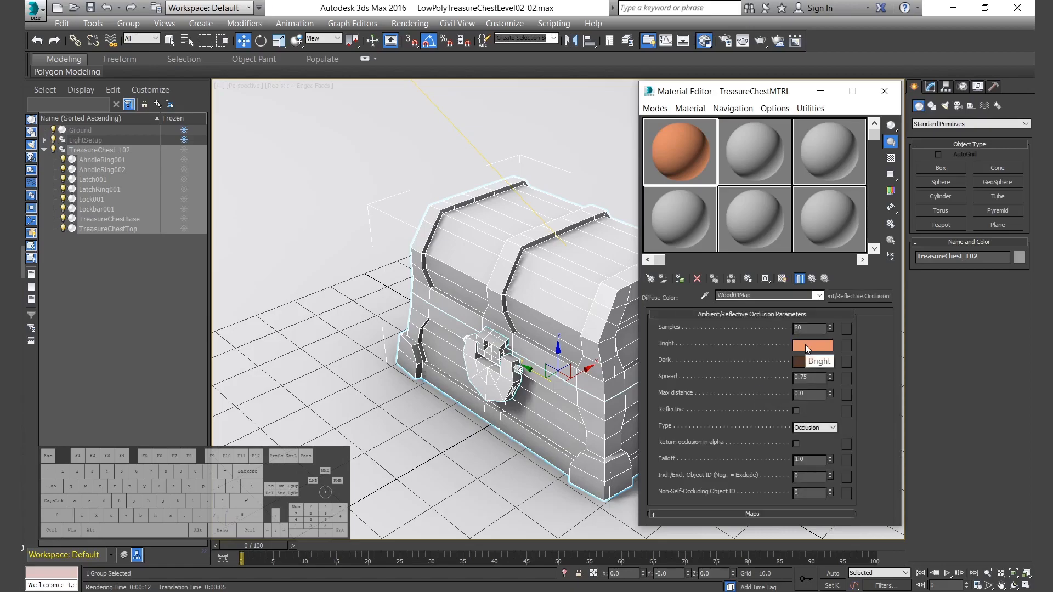
left_click(806, 345)
right_click(511, 133)
left_click_drag(504, 143, 416, 144)
type("0")
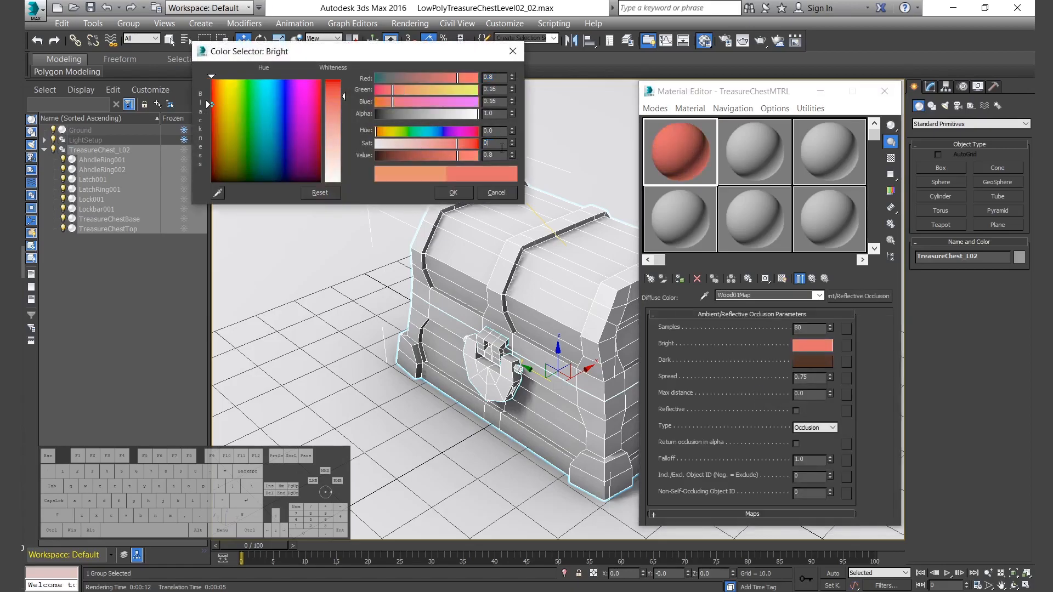
key("Tab")
type("0.2")
key("Return")
left_click(456, 192)
Copy the grey Bright color to Dark in sub-material 3's map and set Dark's value to 0.01.
left_click_drag(809, 346, 805, 361)
left_click(689, 312)
left_click(808, 361)
left_click_drag(494, 155, 472, 155)
type("0.01")
key("Return")
left_click(455, 193)
Paste the grey onto sub-material 3's Diffuse color, and name the material MetalMaterial and its map MetalMap.
left_click(812, 279)
right_click(720, 393)
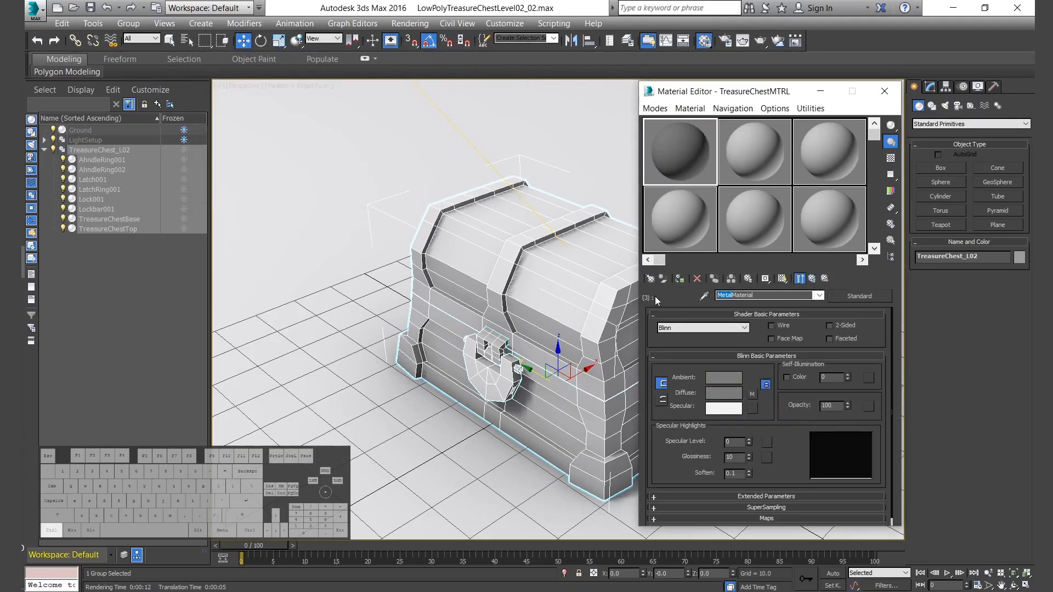
left_click(752, 394)
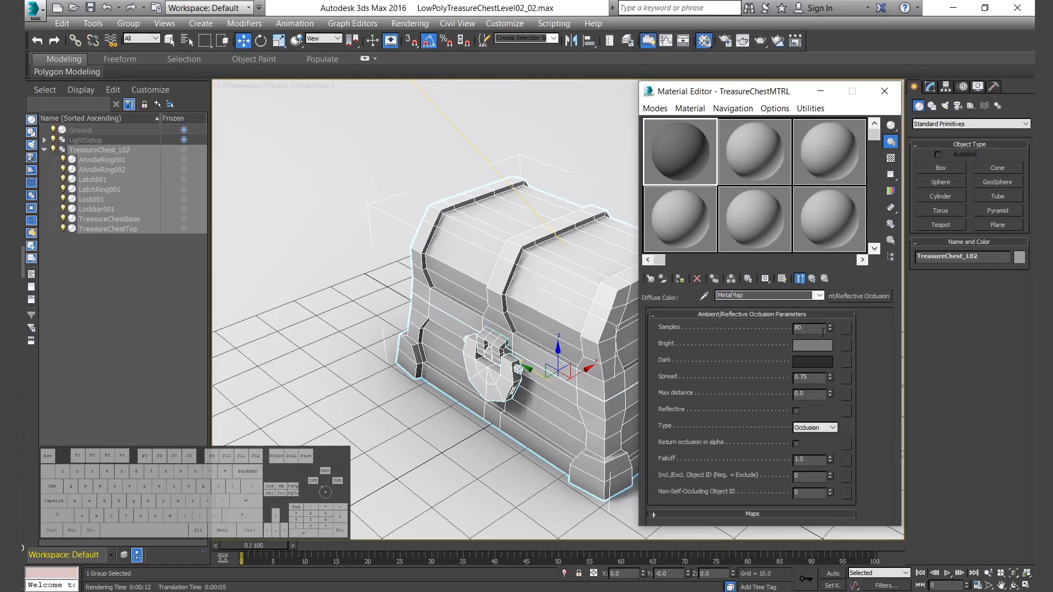
left_click(812, 278)
left_click(812, 278)
Rename sub-material 4 to GoldMaterial and its diffuse map to GoldMap.
left_click(775, 437)
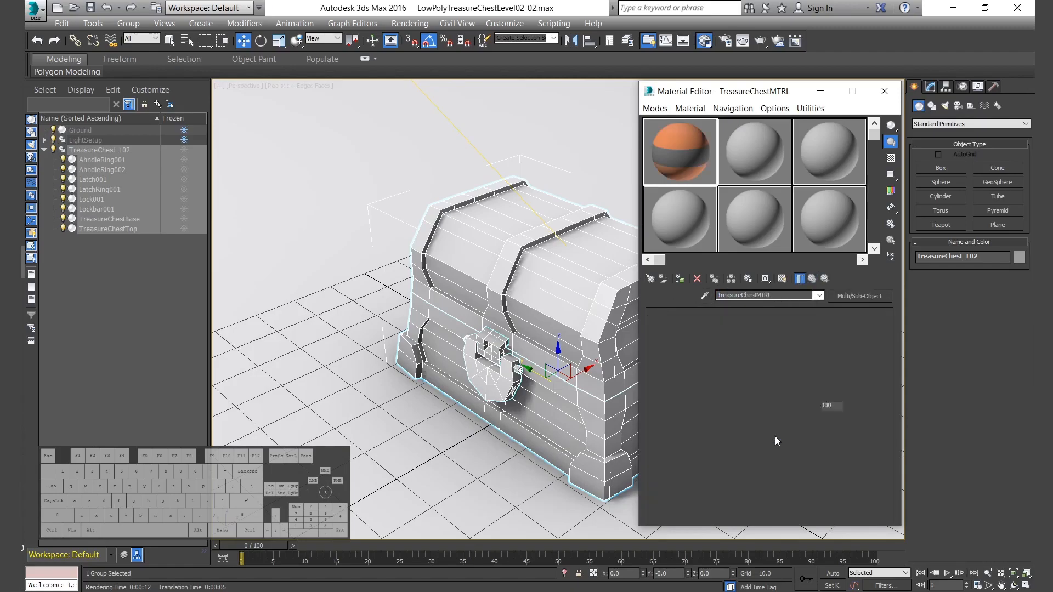
left_click_drag(739, 296, 618, 295)
type("GoldMaterial")
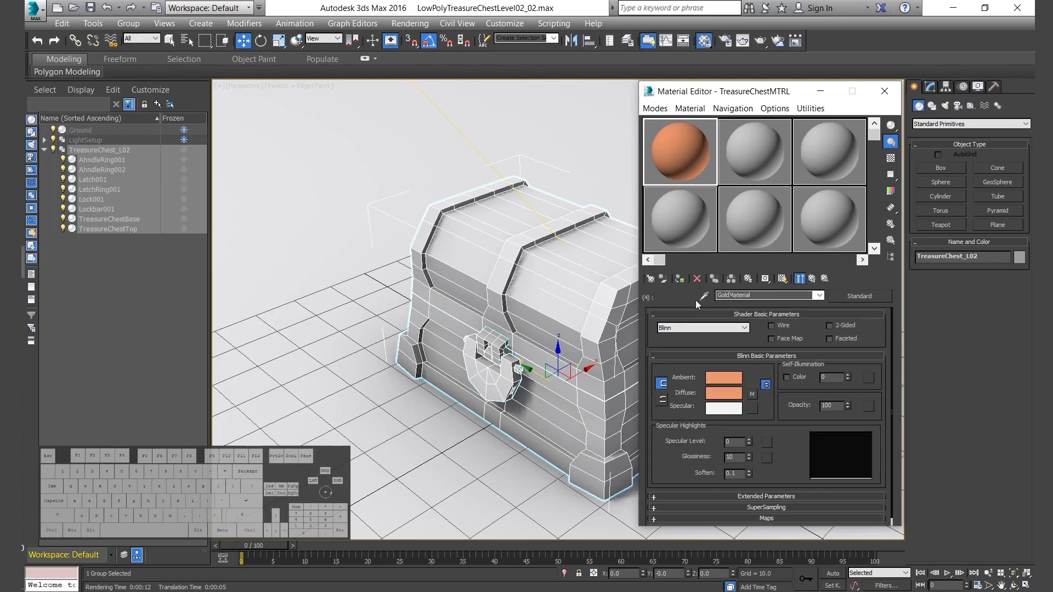
left_click(752, 394)
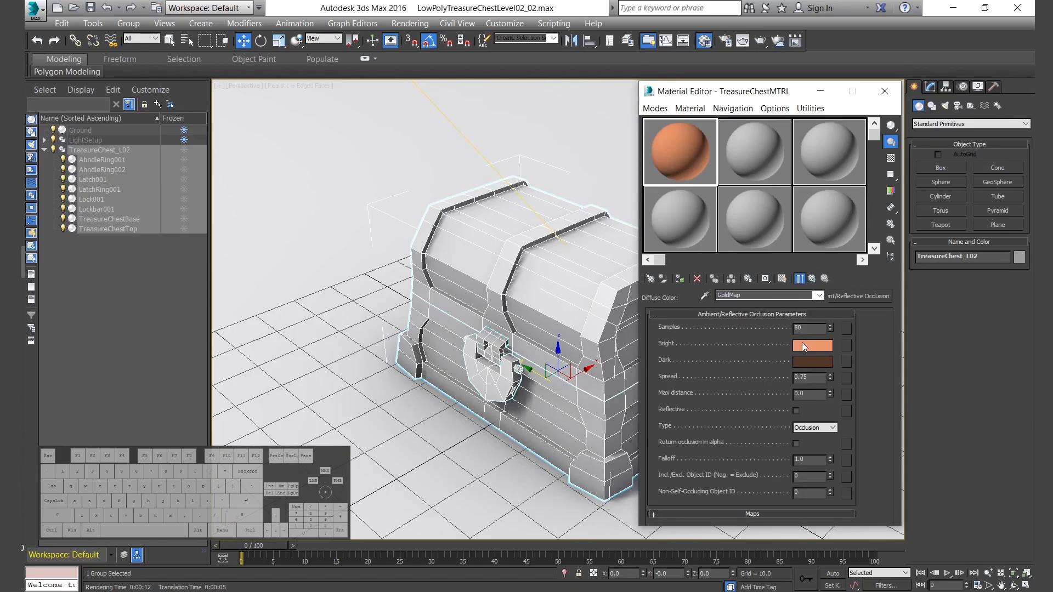
Set GoldMap's Bright color to hue 0.08, saturation 0.9 and value 1.0.
left_click(812, 345)
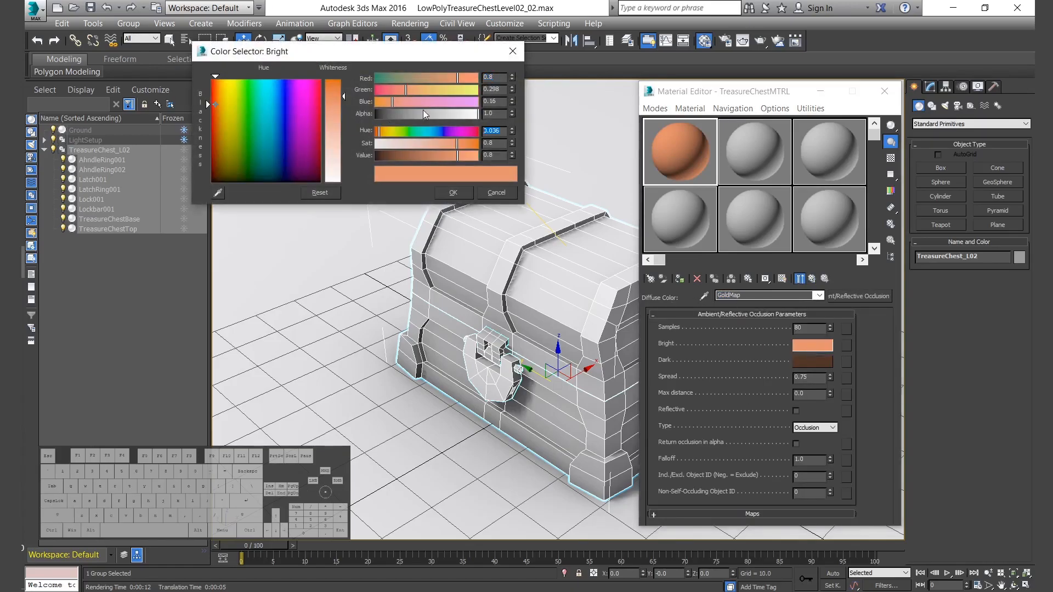
type(".08")
key("Tab")
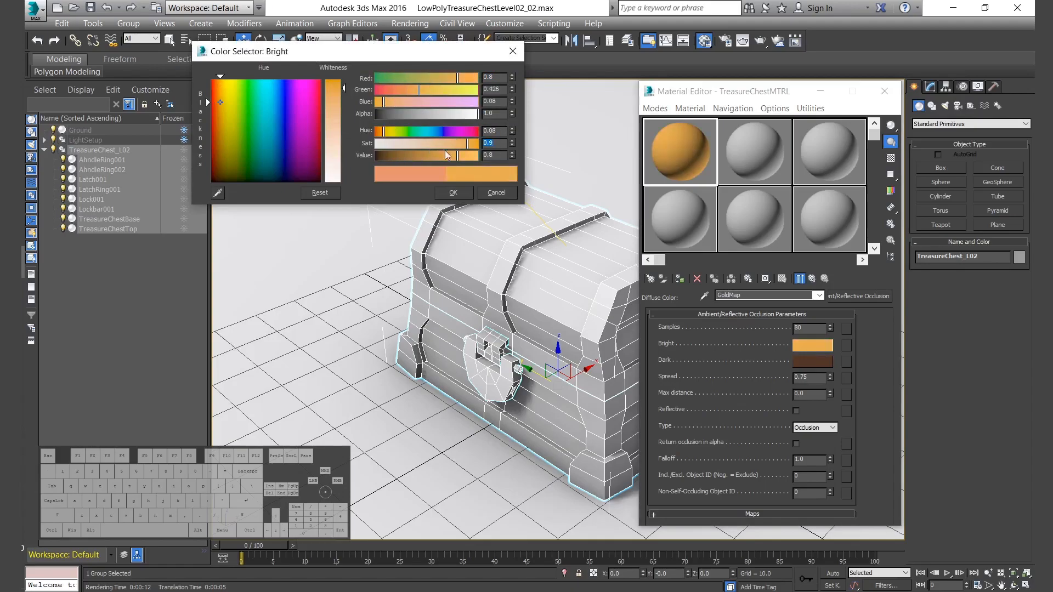
key("Return")
left_click(453, 193)
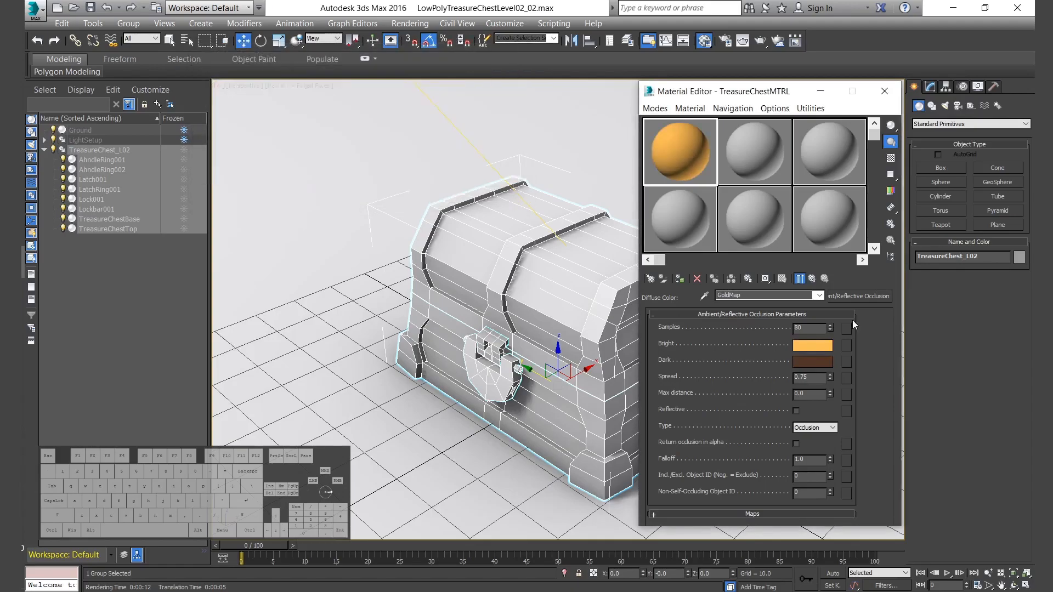
Copy GoldMap's Bright color to Dark, and set Dark to hue 0.06 and value 0.5.
left_click_drag(806, 365, 807, 365)
left_click(757, 313)
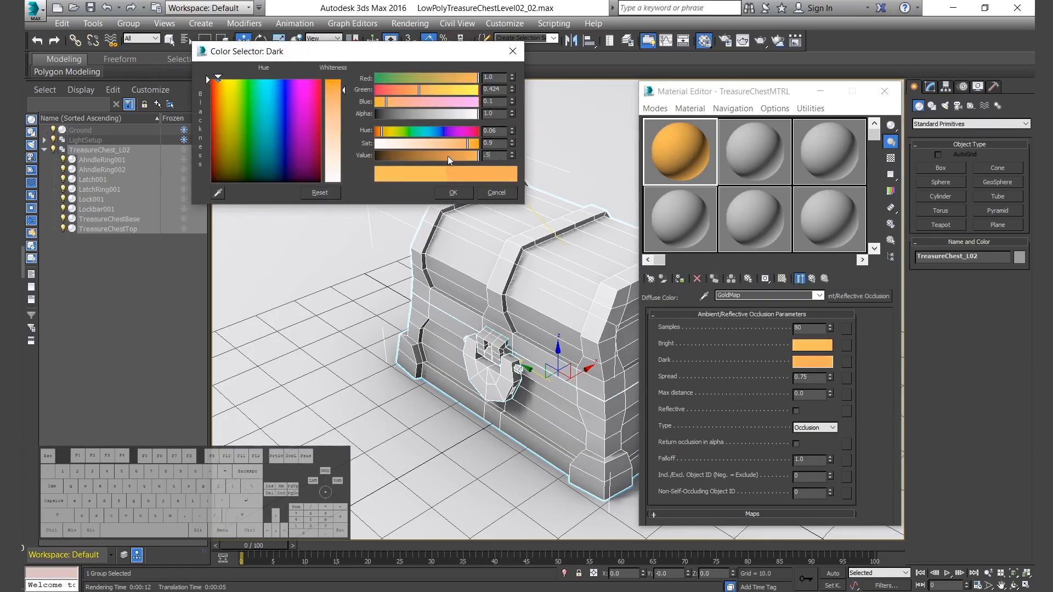
type(".5")
key("Return")
left_click(458, 192)
Paste the gold color onto GoldMaterial's Diffuse color and return to the Multi/Sub-Object material.
left_click(838, 359)
left_click(825, 279)
right_click(724, 393)
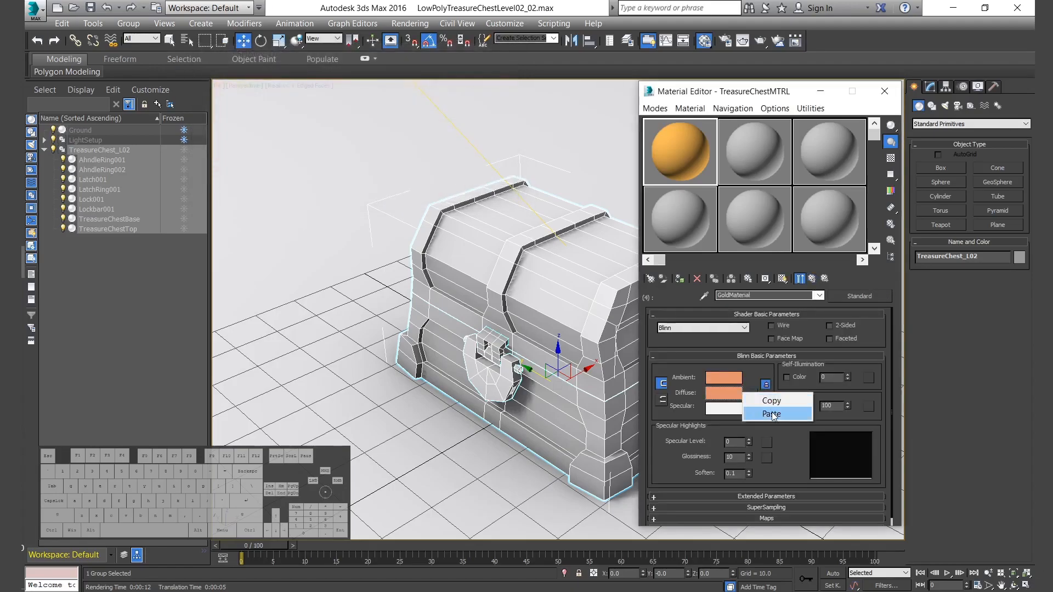
left_click(753, 395)
left_click(812, 281)
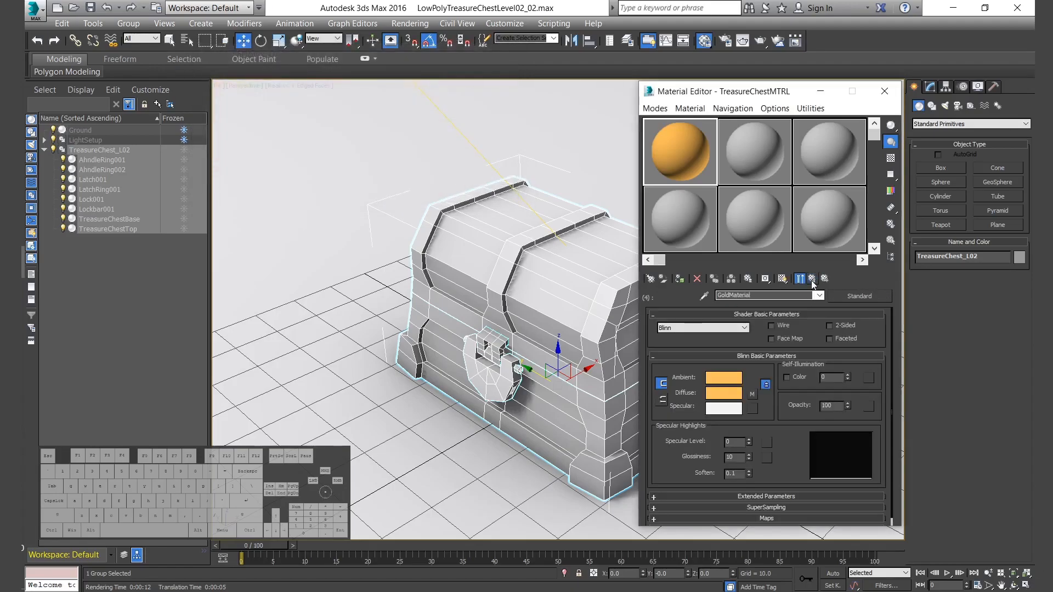
left_click(812, 281)
In sub-material 5's diffuse occlusion map, make Bright a neutral grey and set Dark to saturation 0 and value 0.03.
left_click(781, 455)
left_click(750, 395)
left_click(814, 348)
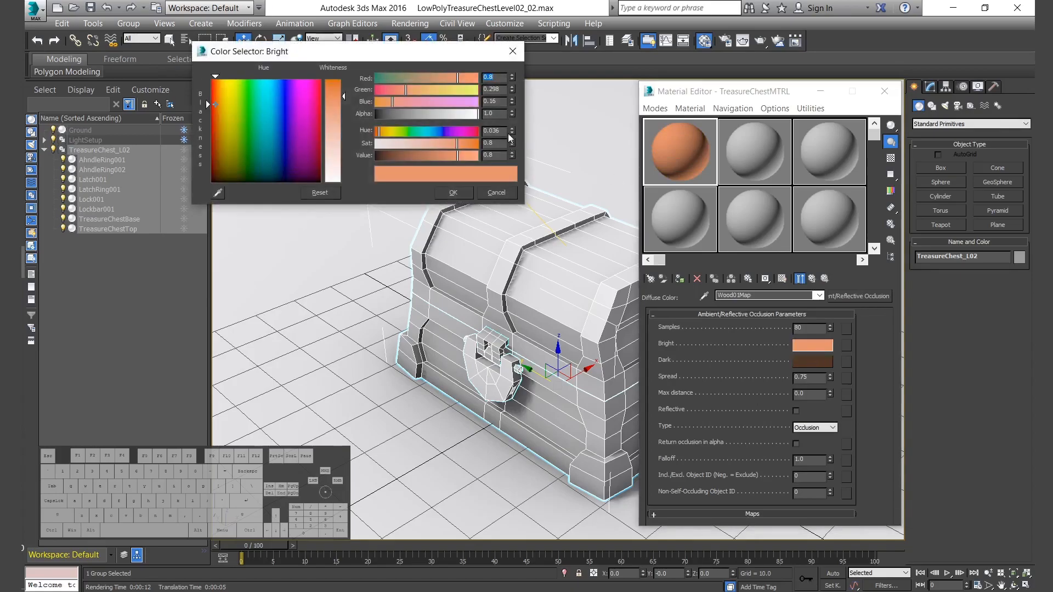
left_click_drag(512, 155, 508, 152)
left_click(460, 194)
left_click(814, 362)
right_click(511, 144)
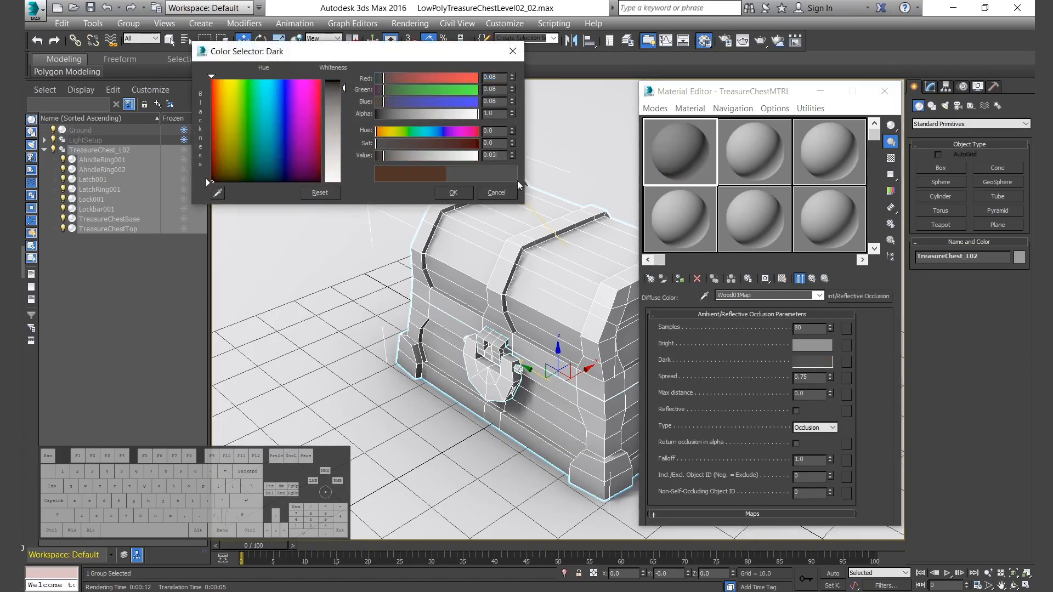
key("Return")
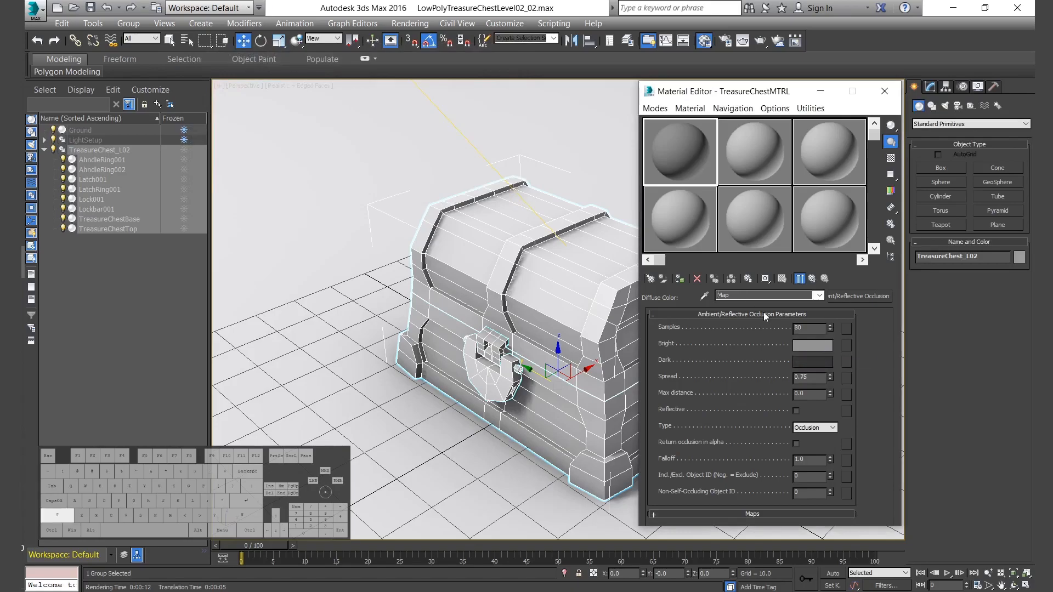
Paste the grey onto sub-material 5's Diffuse color and name the material GroundMaterial.
left_click(812, 279)
right_click(723, 393)
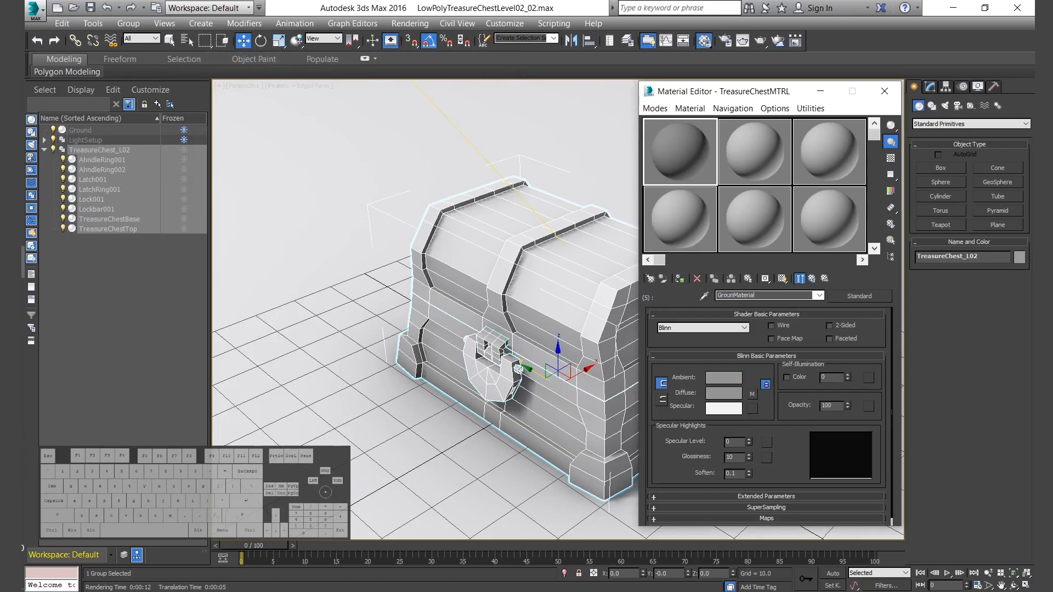
left_click(813, 279)
Assign TreasureChestMTRL to the selected treasure chest group.
left_click_drag(683, 161, 492, 290)
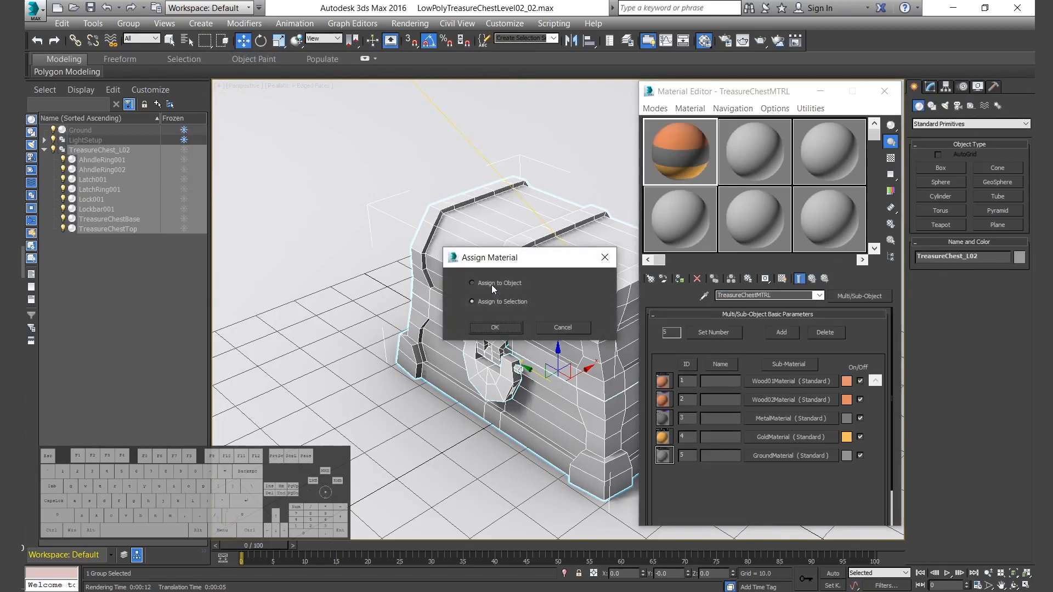
left_click(495, 327)
Put the Material Editor away and test-render the perspective view of the chest.
key("m")
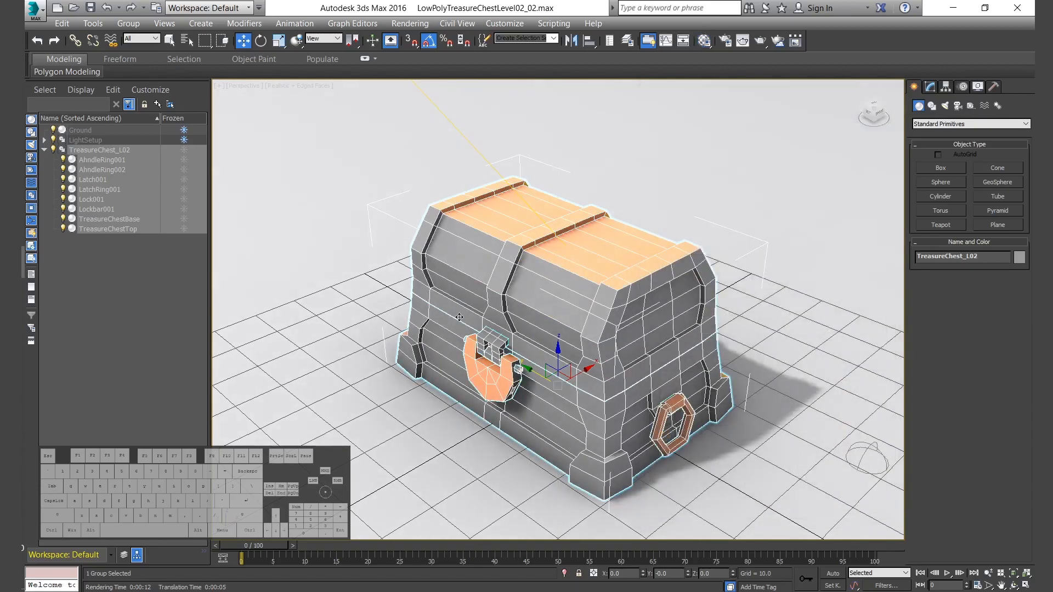
key("shift+q")
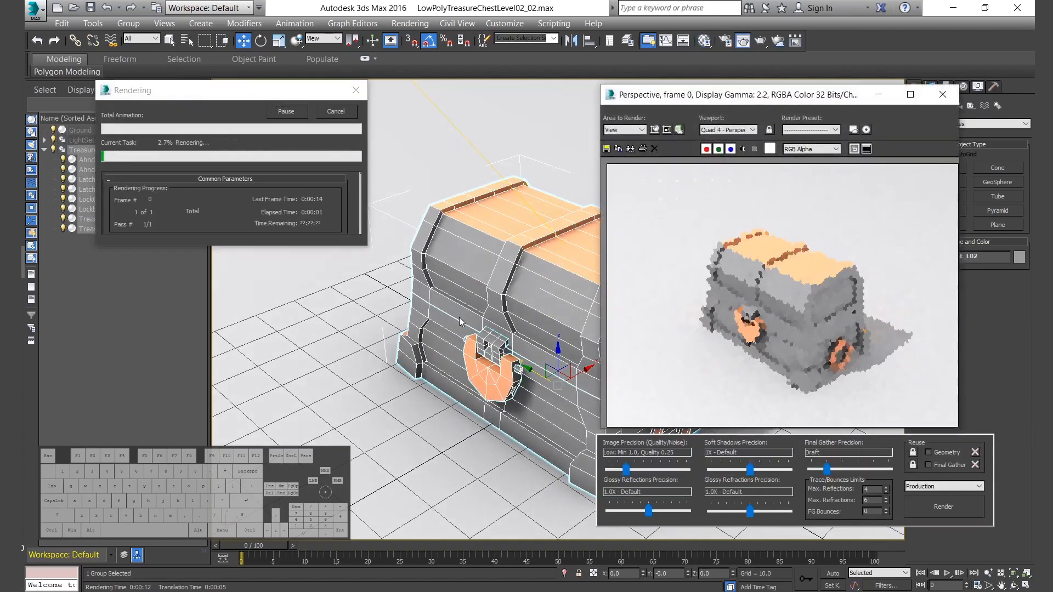
left_click(943, 94)
Select the Ground plane and assign TreasureChestMTRL to it.
left_click(286, 214)
key("m")
left_click(335, 242)
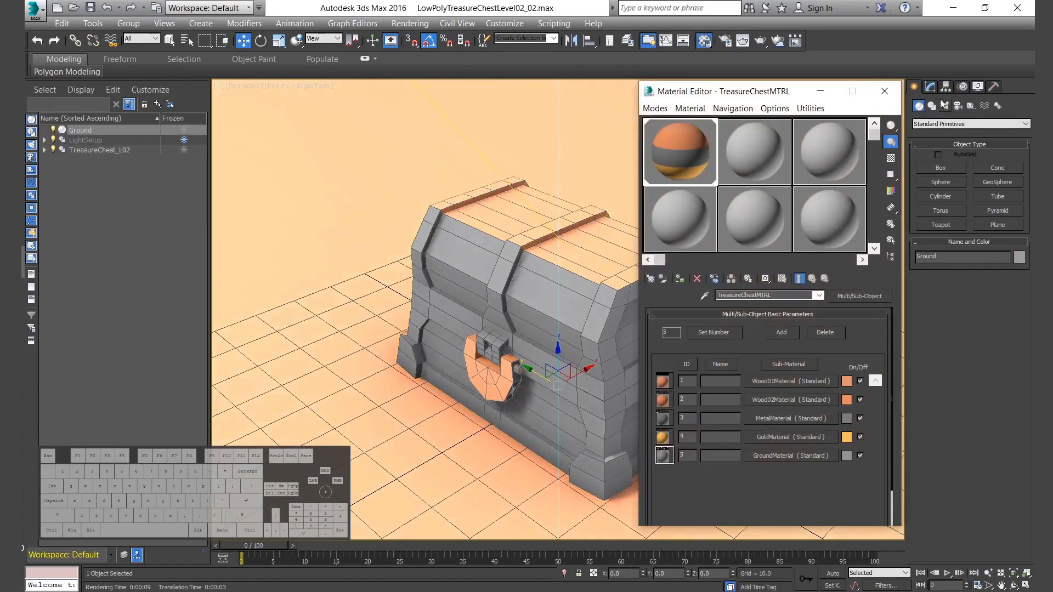
Add a Material modifier to the Ground plane and set its material ID to 5.
left_click(929, 86)
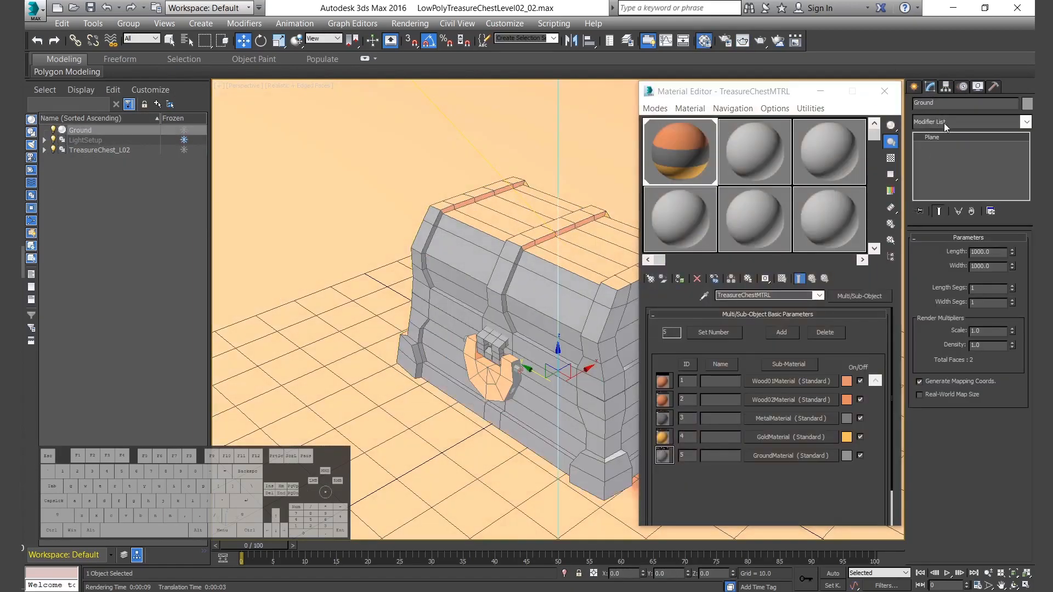
left_click(943, 123)
left_click(922, 185)
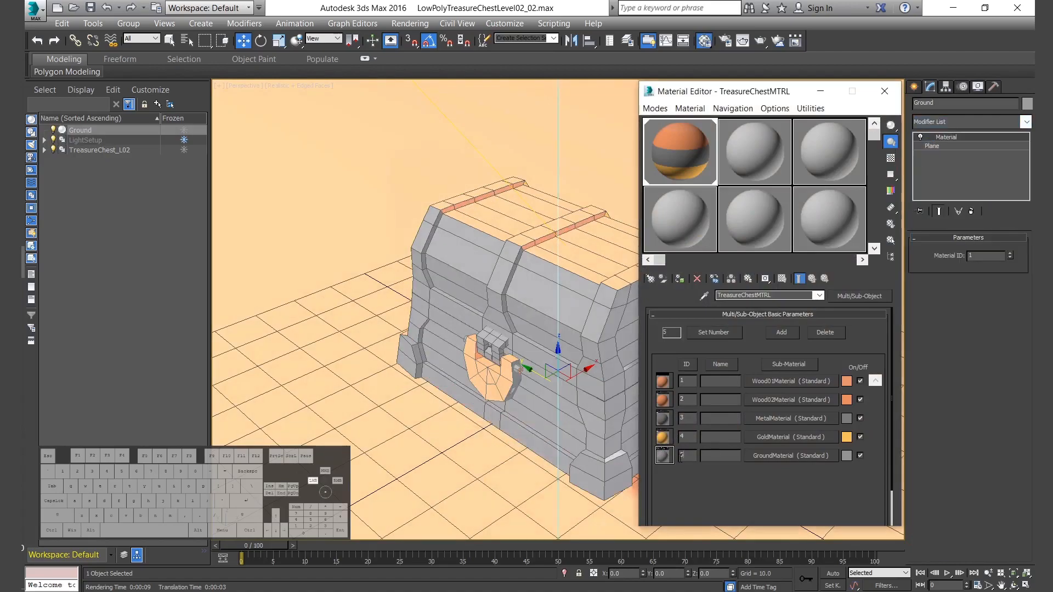
double_click(982, 255)
type("5")
key("Return")
Freeze the Ground plane and select the treasure chest group.
left_click(185, 132)
left_click(526, 280)
left_click(127, 24)
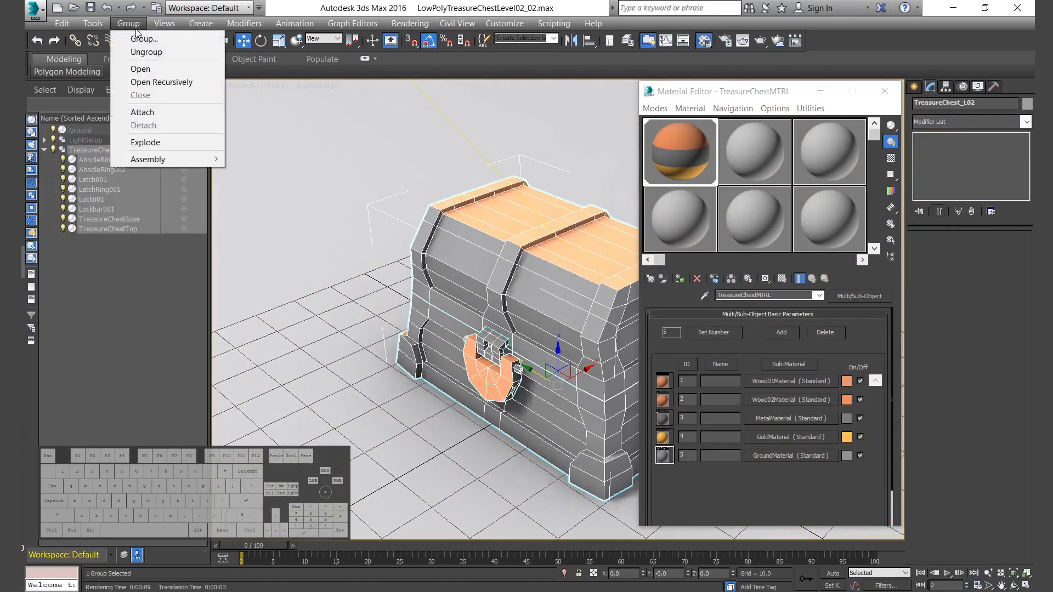
left_click(145, 52)
key("ctrl+z")
Open the TreasureChest_L02 group and isolate its lid, TreasureChestTop.
left_click(122, 26)
left_click(140, 70)
left_click(499, 256)
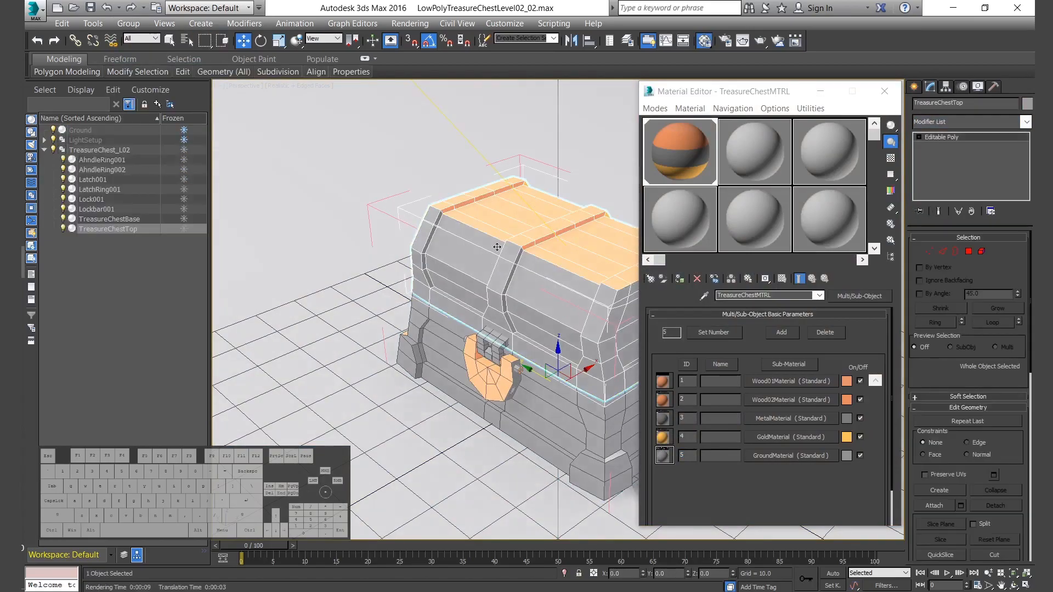
middle_click_drag(439, 322, 466, 297, "alt")
key("alt+q")
middle_click_drag(476, 359, 425, 402, "alt")
scroll(425, 402, "down", 4)
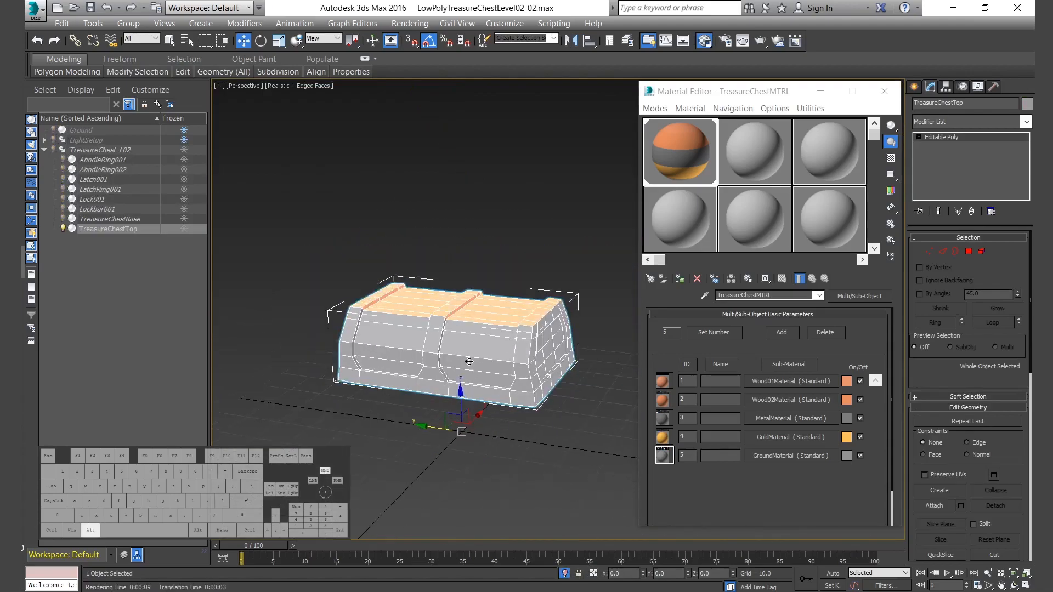
Select the lid's whole element, set its material ID to 1 and clear all its smoothing groups.
key("5")
left_click(450, 316)
scroll(992, 278, "down", 10)
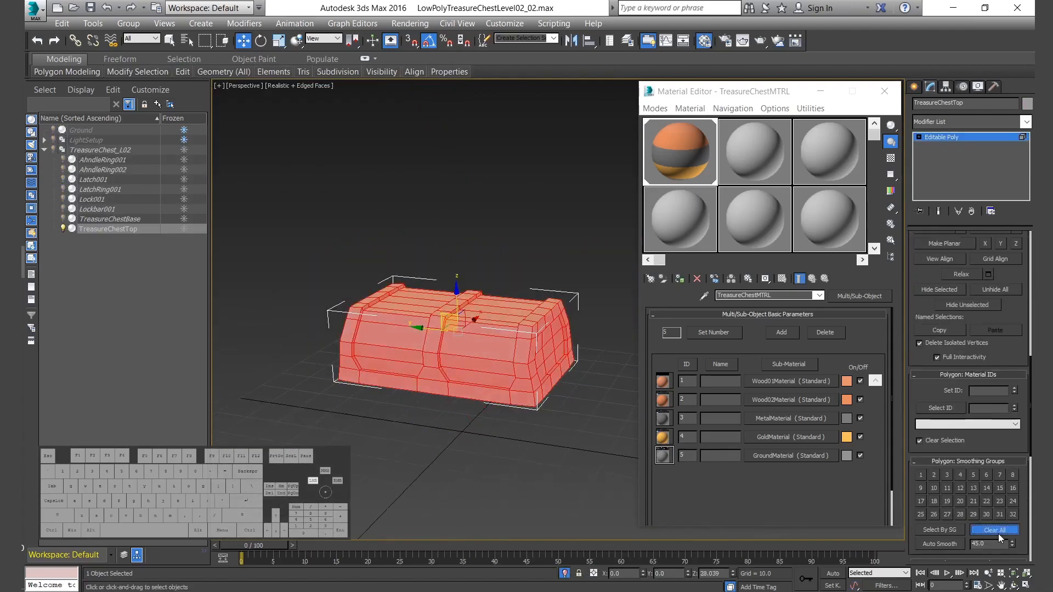
Select the polygons of the raised bands and the bottom rim around the outside of the lid.
middle_click_drag(438, 357, 457, 405, "alt")
key("4")
scroll(423, 376, "up", 3)
left_click(433, 385, "ctrl")
key("ctrl+z")
middle_click_drag(474, 362, 498, 291, "alt")
left_click(498, 291, "ctrl")
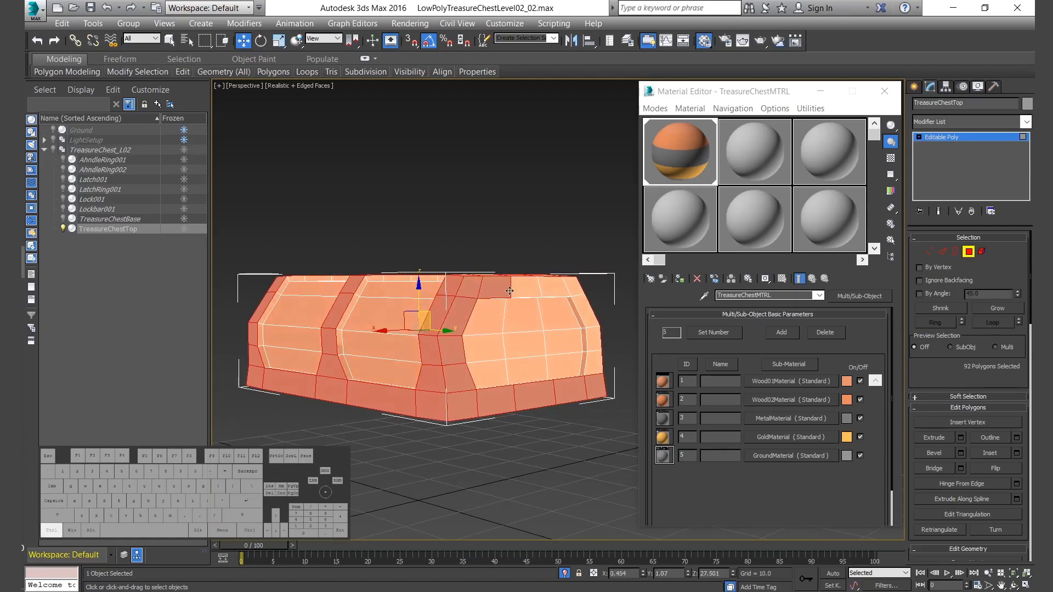
left_click(583, 333, "ctrl")
middle_click_drag(322, 389, 444, 372, "alt")
left_click(445, 372, "ctrl")
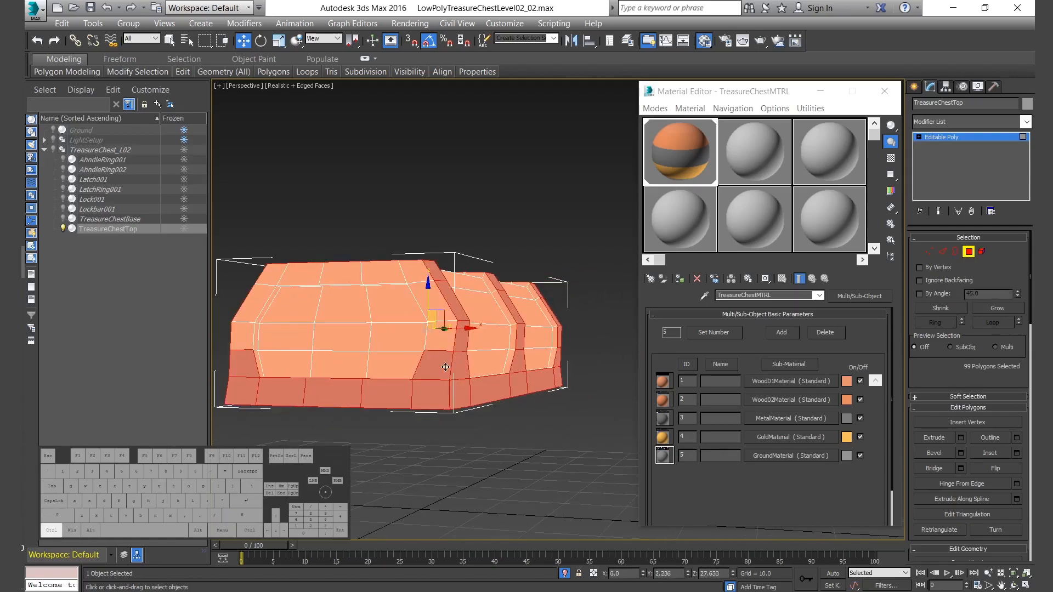
left_click(241, 335, "ctrl")
Deselect the stray polygons inside the lid and add the missing ones along one long inner side.
middle_click_drag(240, 335, 384, 265, "alt")
left_click(479, 285, "alt")
middle_click_drag(479, 285, 553, 378, "alt")
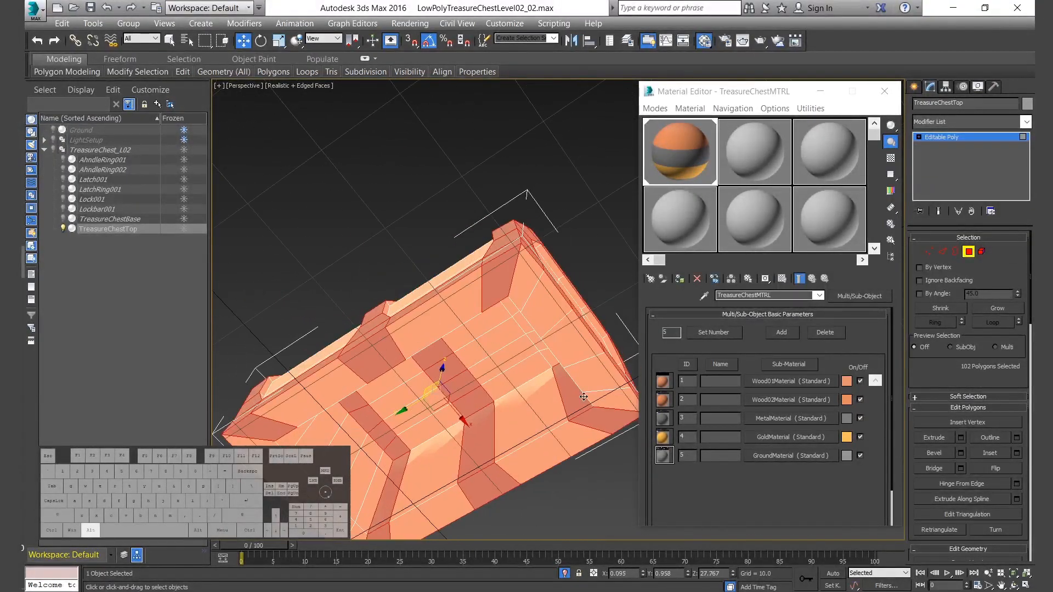
left_click(444, 354, "alt")
middle_click_drag(444, 354, 377, 407, "alt")
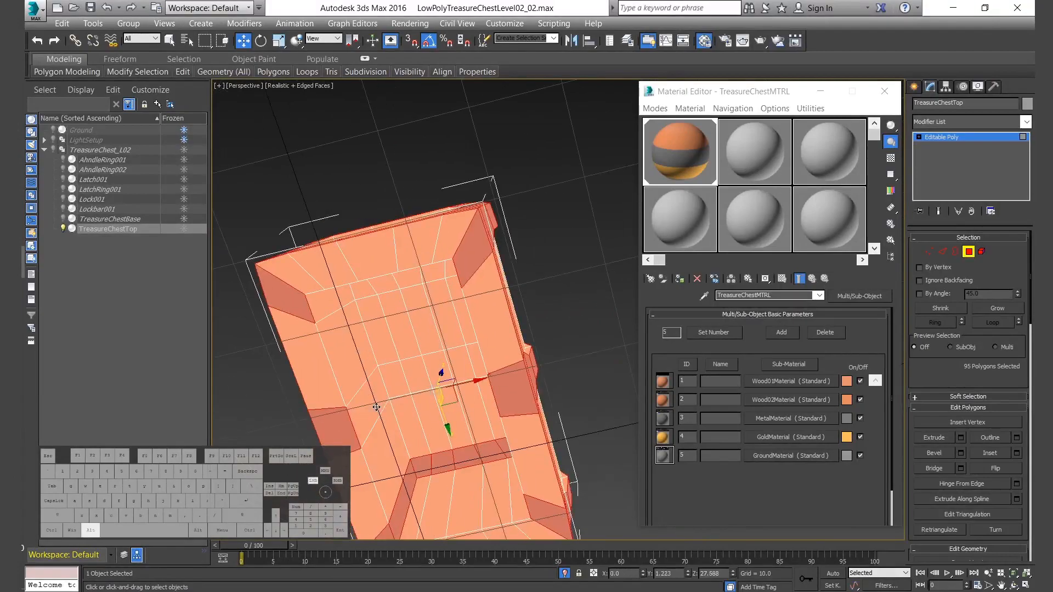
left_click(444, 462, "alt")
left_click(420, 453, "alt")
middle_click_drag(485, 449, 463, 373, "alt")
left_click(415, 478, "alt")
left_click(468, 376, "ctrl")
left_click(501, 214, "ctrl")
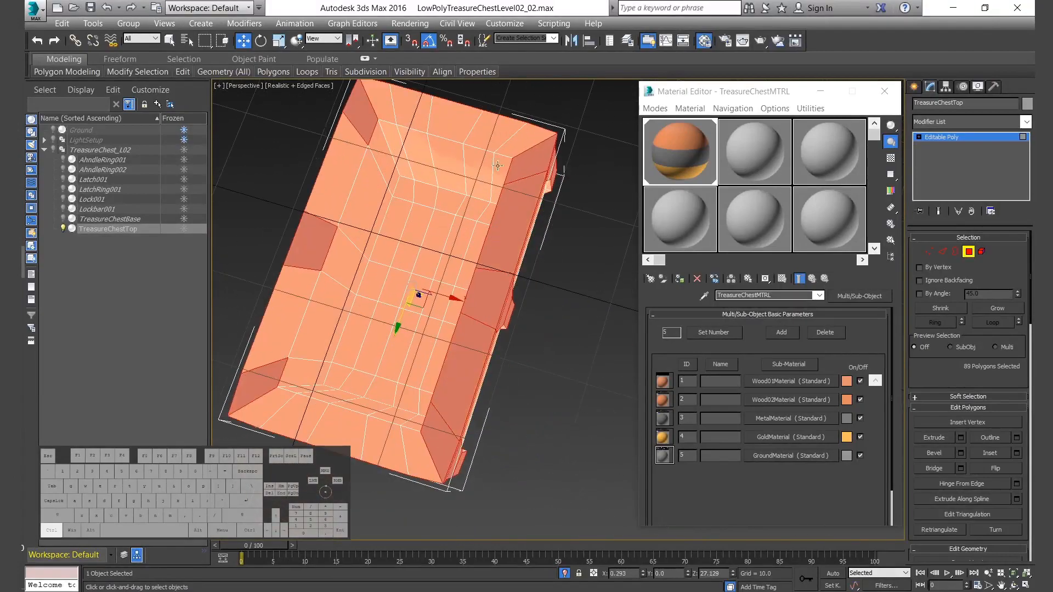
Connect the ring of edges on the lid's inner walls with a new edge loop close to the rim.
middle_click_drag(416, 444, 494, 393, "alt")
scroll(472, 377, "up", 4)
key("2")
scroll(494, 393, "up", 2)
left_click(503, 381)
left_click(486, 387, "shift")
right_click(480, 383)
left_click(361, 433)
left_click_drag(514, 529, 514, 530)
left_click(564, 363)
Add the narrow inner rim strip along one long side of the lid to the polygon selection.
key("4")
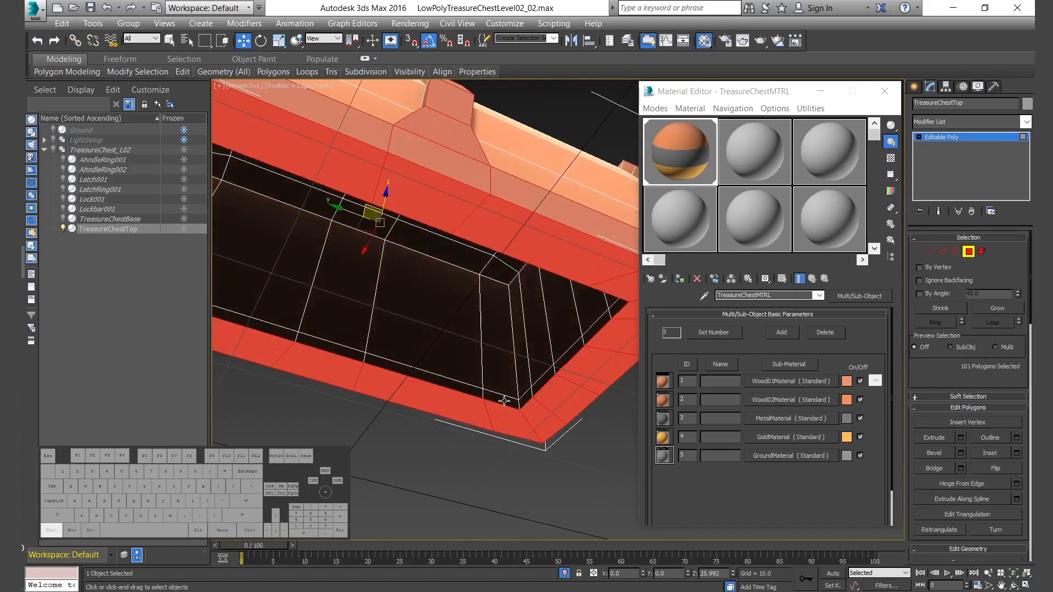
left_click(504, 403, "ctrl")
left_click(437, 375, "ctrl")
key("ctrl+z")
left_click(426, 377, "ctrl")
left_click(335, 350, "ctrl")
left_click(265, 328, "ctrl")
key("ctrl+z")
Extend the selection with the inner rim strip polygons around the remaining sides and corners of the lid.
middle_click_drag(266, 329, 460, 369, "alt")
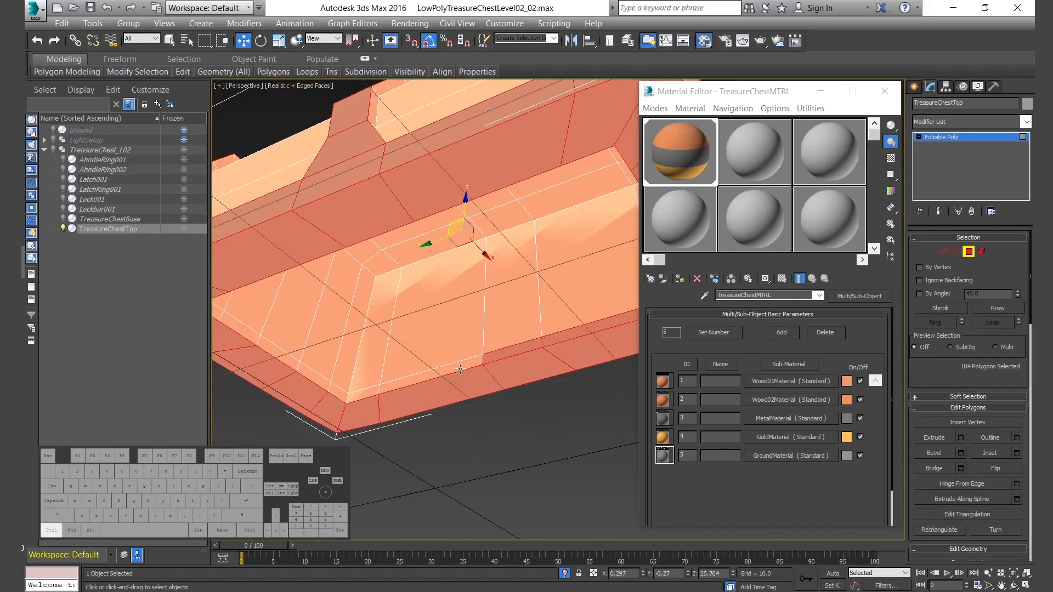
left_click(339, 391, "ctrl")
left_click(315, 380, "ctrl")
middle_click_drag(315, 379, 556, 396, "alt")
left_click(557, 395, "ctrl")
left_click(522, 405, "ctrl")
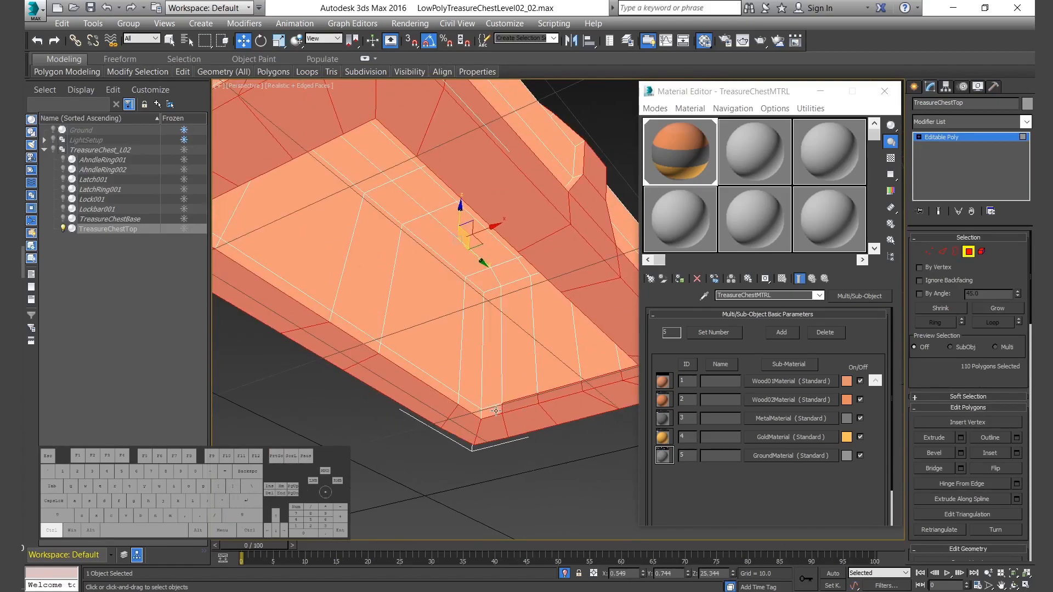
middle_click_drag(445, 391, 497, 368, "alt")
left_click(489, 366, "ctrl")
left_click(431, 378, "ctrl")
left_click(380, 390, "ctrl")
Remove the unwanted polygons from the selection and set the lid's bands and rim to material ID 4.
middle_click_drag(379, 390, 356, 330, "alt")
left_click(385, 329, "alt")
left_click(402, 329, "alt")
left_click(455, 330, "alt")
left_click_drag(355, 330, 461, 330, "alt")
middle_click_drag(460, 331, 428, 345, "alt")
left_click_drag(455, 350, 526, 351, "alt")
middle_click_drag(527, 351, 379, 359, "alt")
left_click(380, 360, "alt")
left_click(502, 320, "alt")
middle_click_drag(502, 320, 515, 399, "alt")
left_click(525, 353, "alt")
scroll(945, 361, "down", 10)
key("Return")
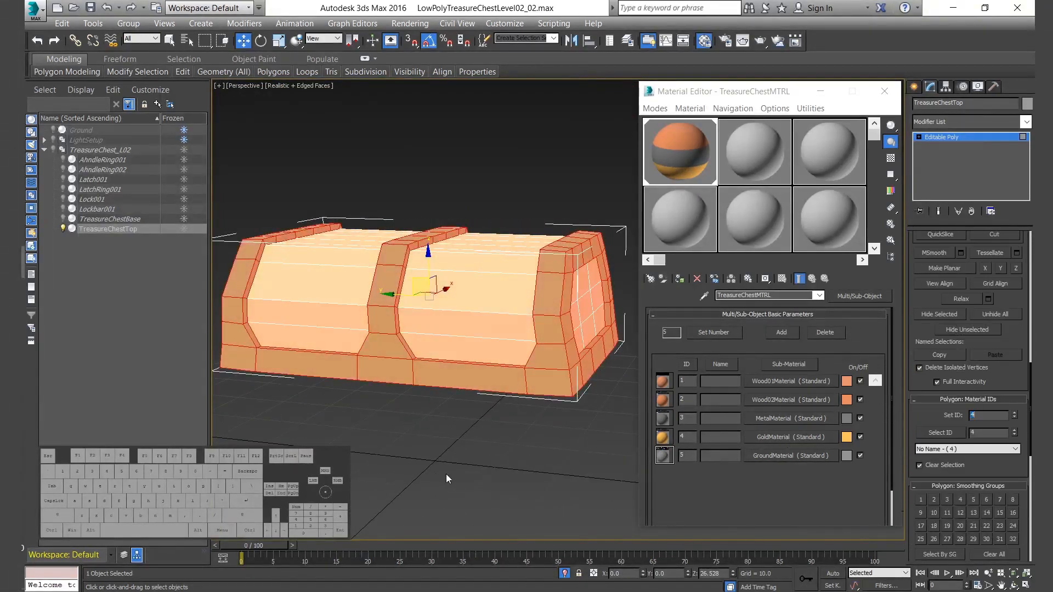
Select the lower plank polygons on the front of the lid between the gold bands.
left_click(430, 421)
scroll(454, 353, "up", 5)
left_click(461, 393)
middle_click_drag(462, 393, 381, 314, "alt")
scroll(406, 316, "up", 3, "alt")
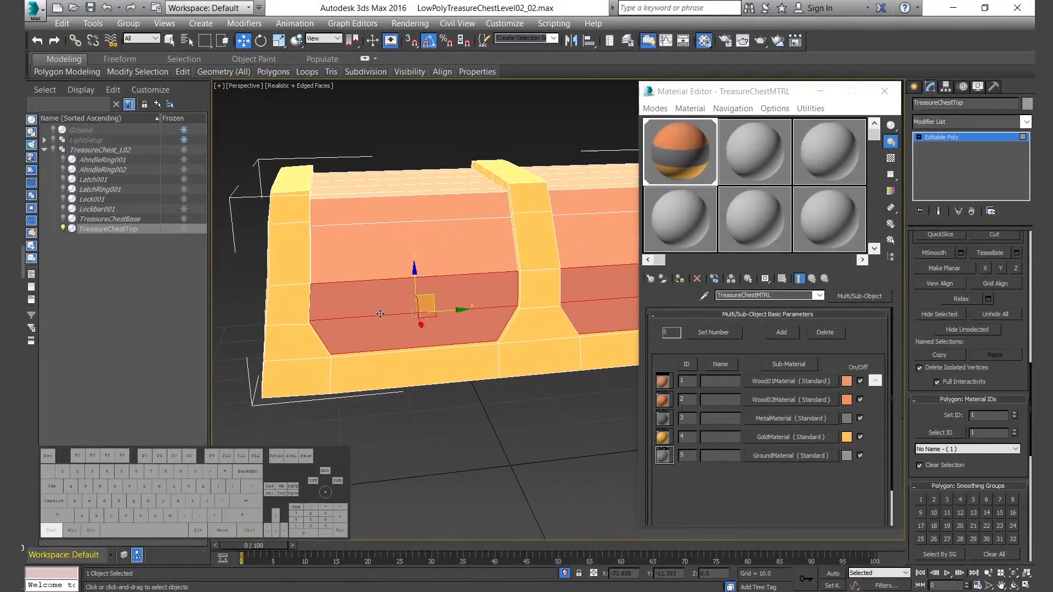
Add alternate planks on the lid's top and end panels to the selection and set their material ID to 2.
middle_click_drag(439, 250, 507, 345, "alt")
scroll(434, 188, "down", 5)
scroll(490, 297, "up", 5)
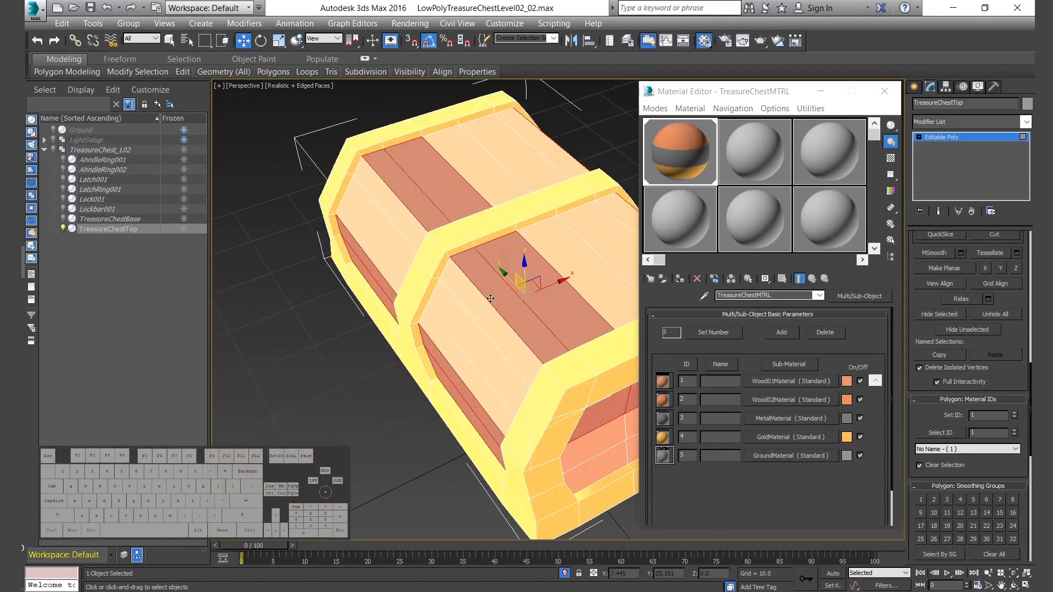
scroll(487, 321, "down", 5)
scroll(508, 309, "up", 5)
middle_click_drag(508, 309, 417, 318, "alt")
scroll(468, 355, "down", 5)
scroll(417, 318, "up", 4)
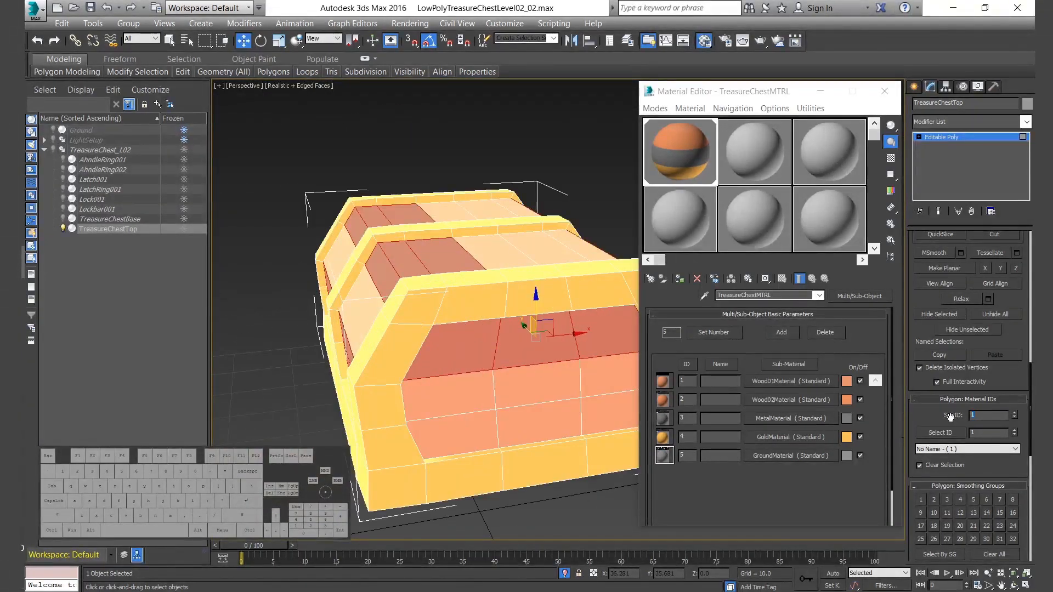
middle_click_drag(494, 482, 479, 427, "alt")
scroll(508, 499, "down", 4)
scroll(493, 329, "up", 5)
Set the upper front plank strips of the lid to material ID 1.
left_click(526, 254)
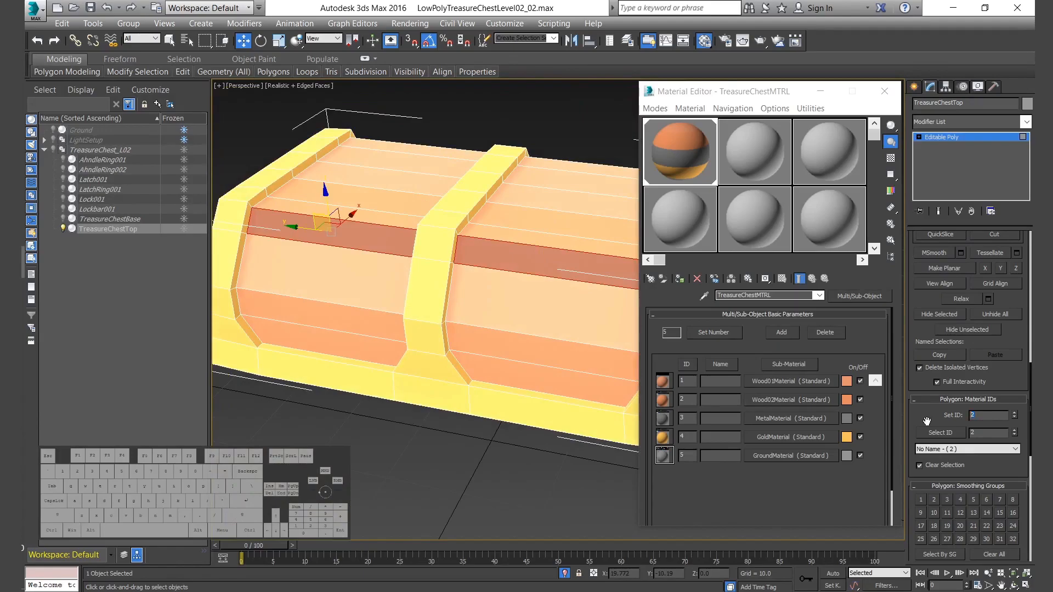
type("1")
key("Return")
Connect the plank edges on top of the lid to split off a narrow plank strip.
middle_click_drag(517, 385, 484, 350, "alt")
key("2")
right_click(480, 346)
left_click(409, 393)
left_click(564, 363)
Select the two narrow center planks on top of the lid and give them material ID 2.
key("4")
left_click(481, 235)
left_click(488, 349, "ctrl")
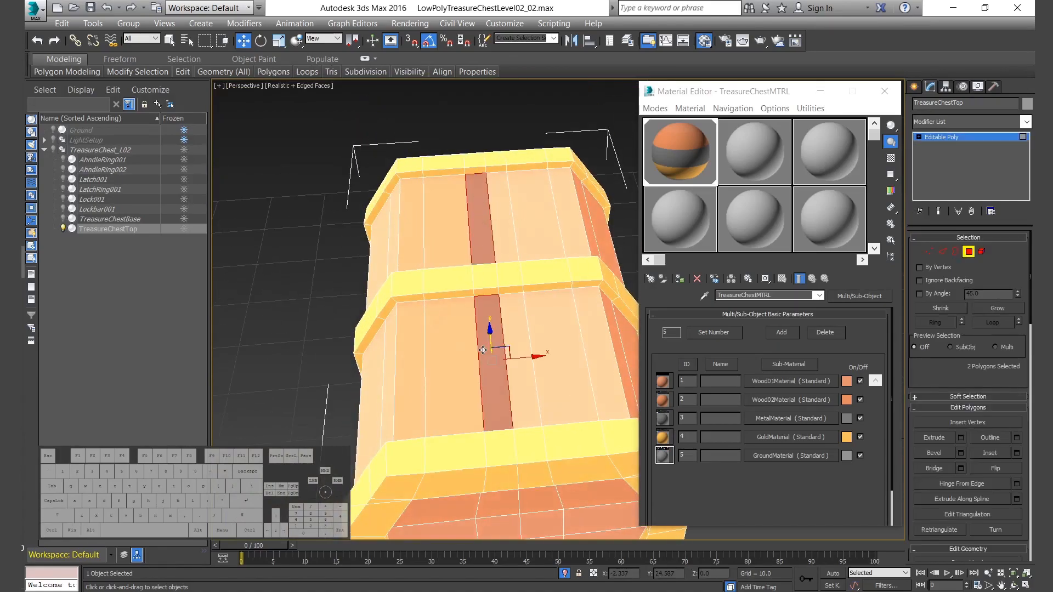
scroll(982, 485, "down", 5)
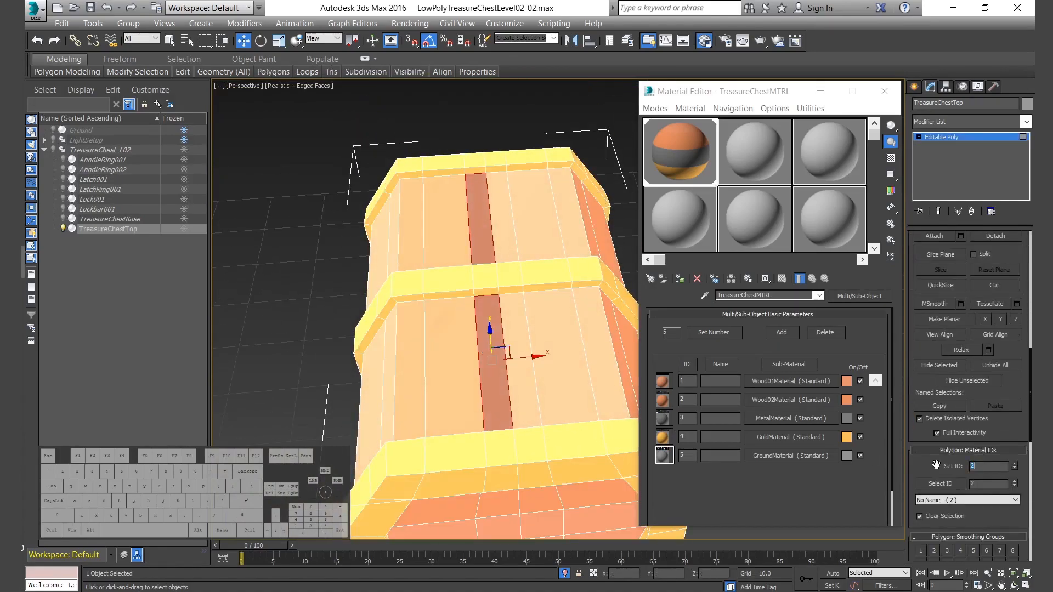
left_click(314, 311)
Leave the lid's isolation and polygon editing, and isolate the chest base, TreasureChestBase.
scroll(314, 311, "down", 4)
middle_click_drag(381, 329, 373, 295, "alt")
middle_click_drag(441, 298, 476, 489, "alt")
left_click(565, 572)
left_click(516, 307)
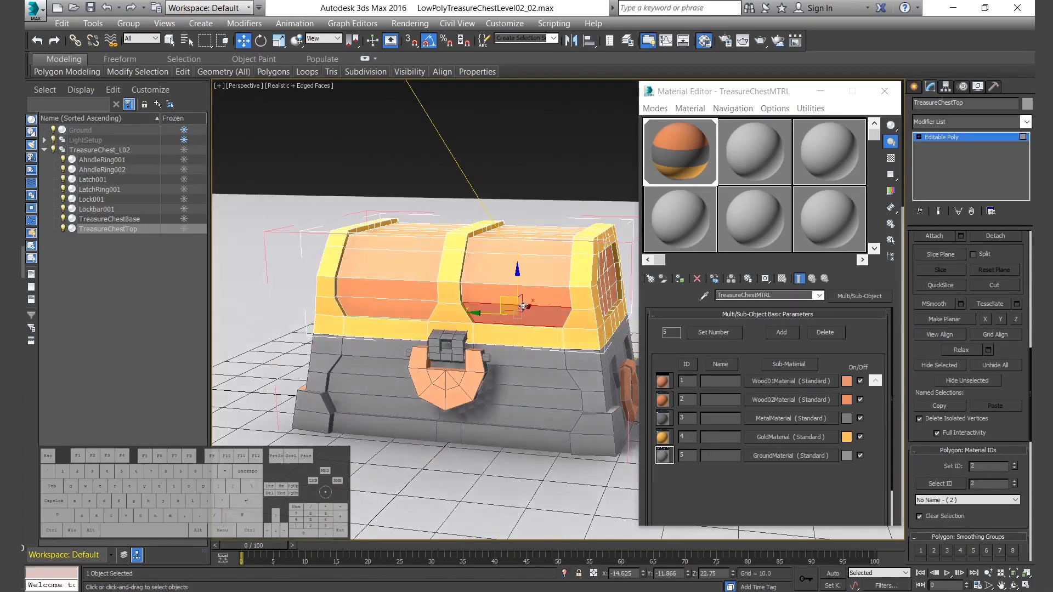
key("4")
left_click(512, 396)
left_click(565, 573)
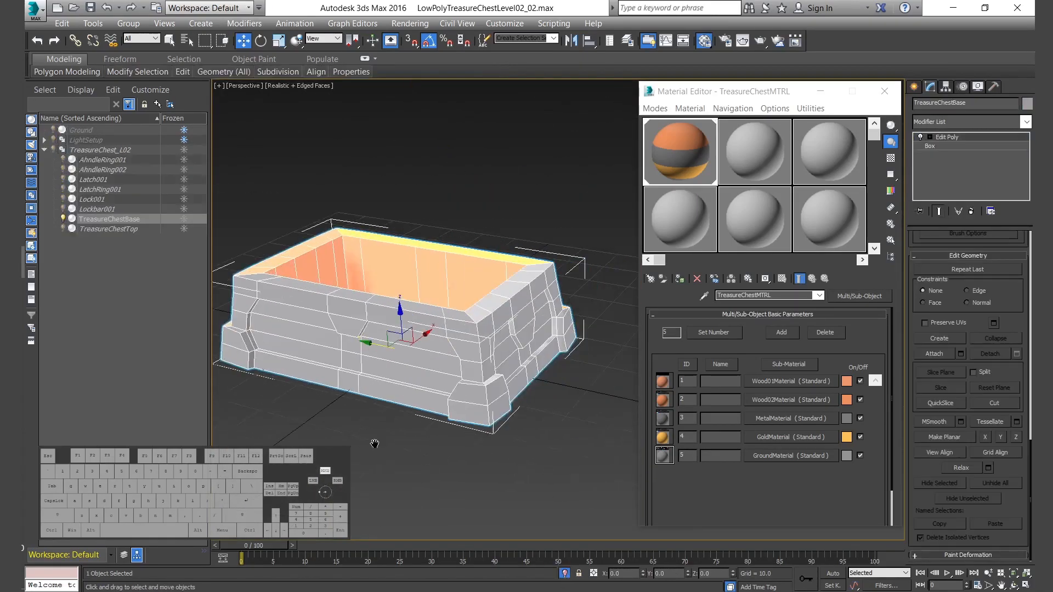
Select all polygons of the chest base, give them a wood material ID and clear the selection.
key("4")
key("ctrl+a")
scroll(967, 443, "down", 5)
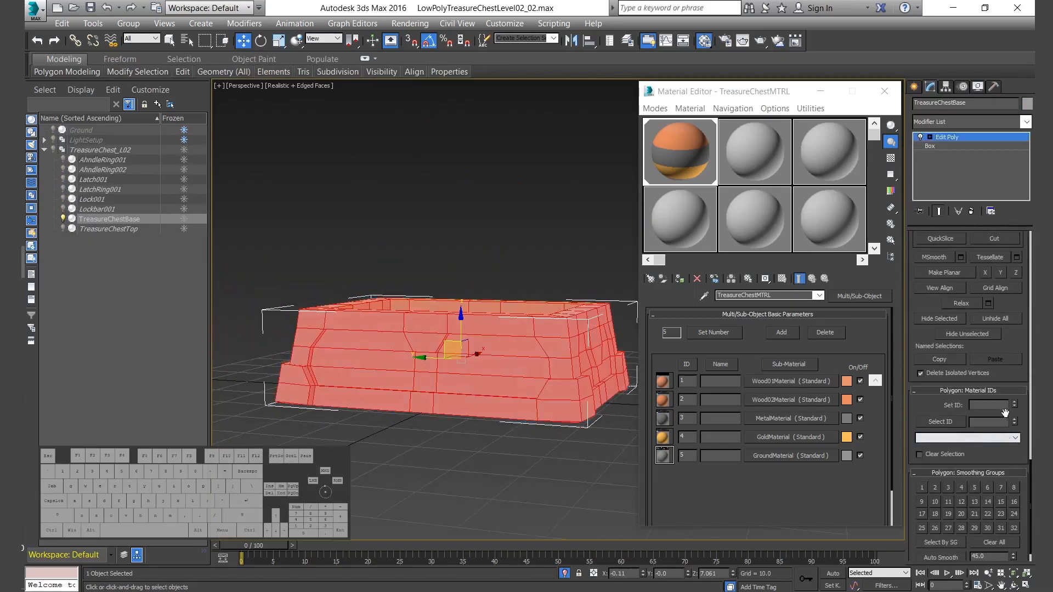
middle_click_drag(436, 312, 340, 351, "alt")
scroll(410, 336, "up", 3)
left_click(307, 355)
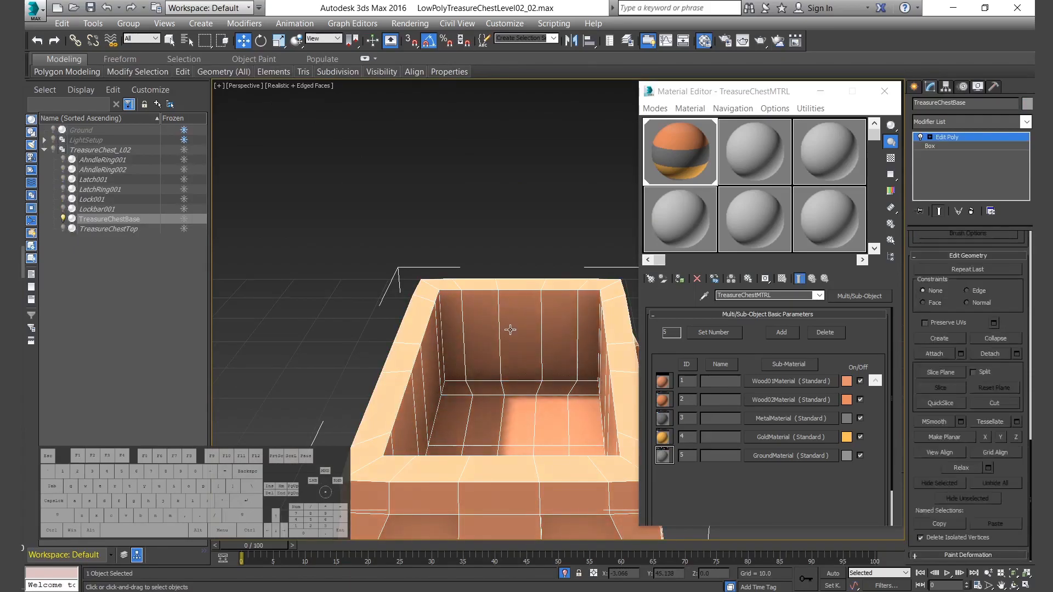
Connect the ring of vertical edges on the chest base's inner walls with one segment to form an upper inner band.
key("2")
left_click(500, 324)
left_click(542, 307, "shift")
right_click(542, 300)
left_click(424, 359)
left_click_drag(575, 319, 566, 322)
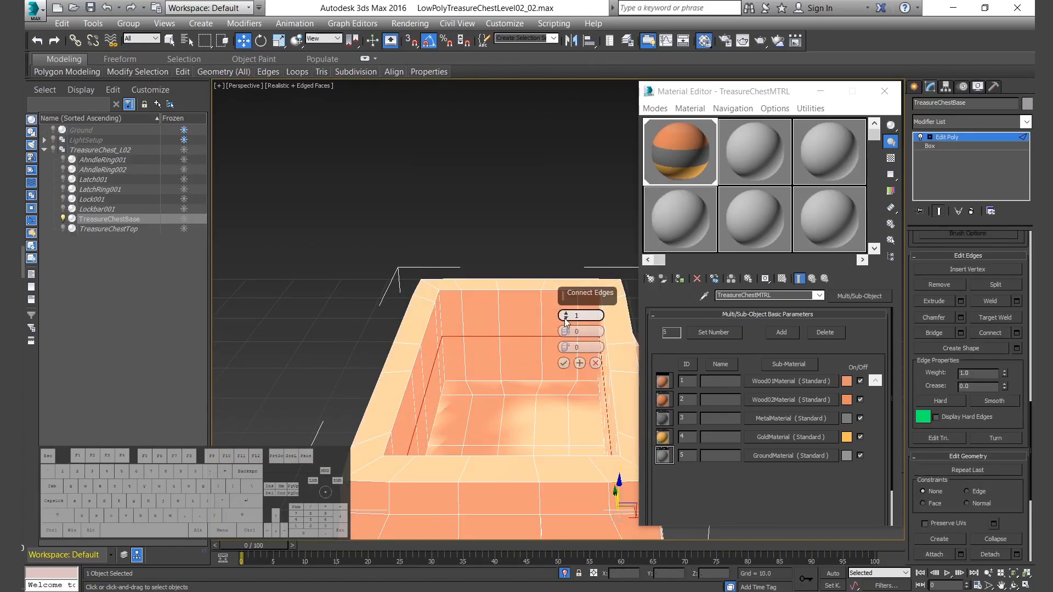
Select the polygon loops of the chest base's outer upper band and the corner posts.
middle_click_drag(566, 367, 453, 348, "alt")
key("4")
left_click(458, 322)
left_click(410, 329, "shift")
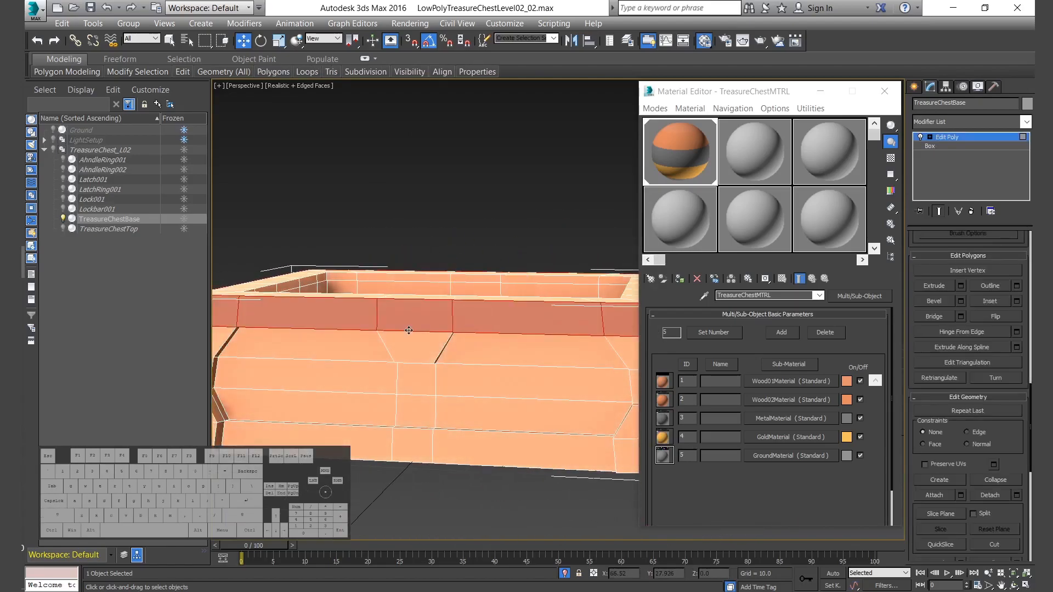
scroll(408, 331, "down", 3)
middle_click_drag(525, 341, 546, 374, "alt")
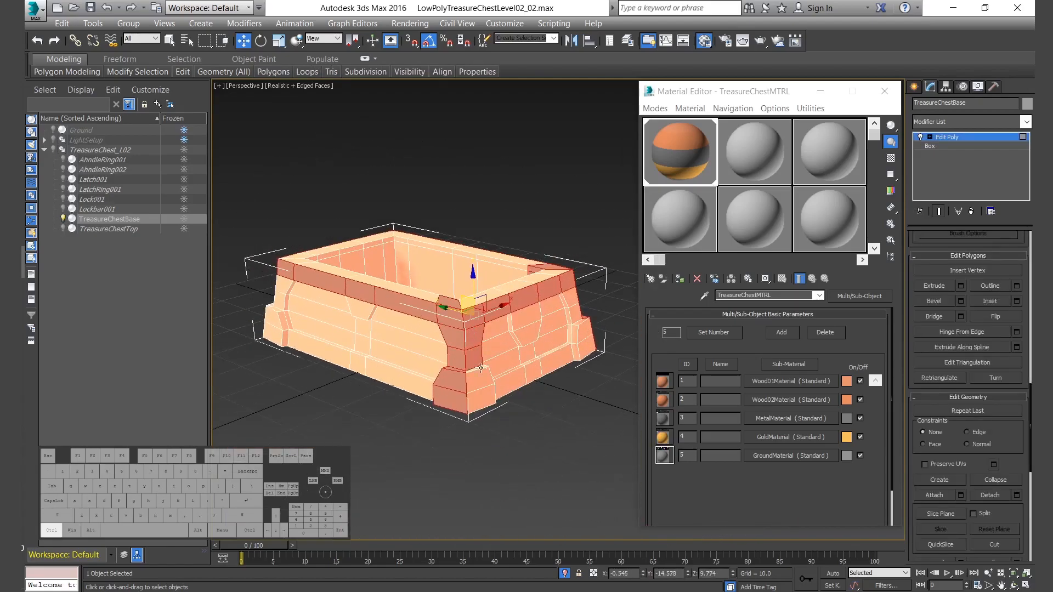
scroll(441, 347, "up", 2)
middle_click_drag(476, 368, 474, 341, "alt")
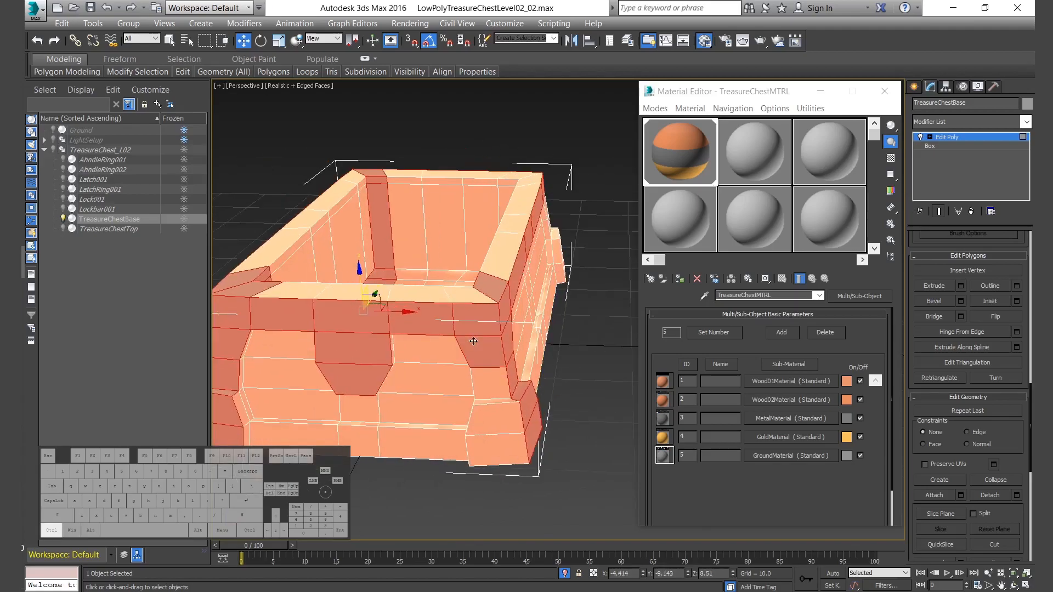
Extend the trim selection over the base's top rim, inner upper band and lower band, leaving the inner plank walls and floor out.
middle_click_drag(498, 403, 467, 370, "alt")
scroll(465, 320, "up", 3)
scroll(465, 321, "down", 3)
left_click(467, 369, "ctrl")
left_click(494, 351, "shift")
middle_click_drag(524, 288, 556, 306, "alt")
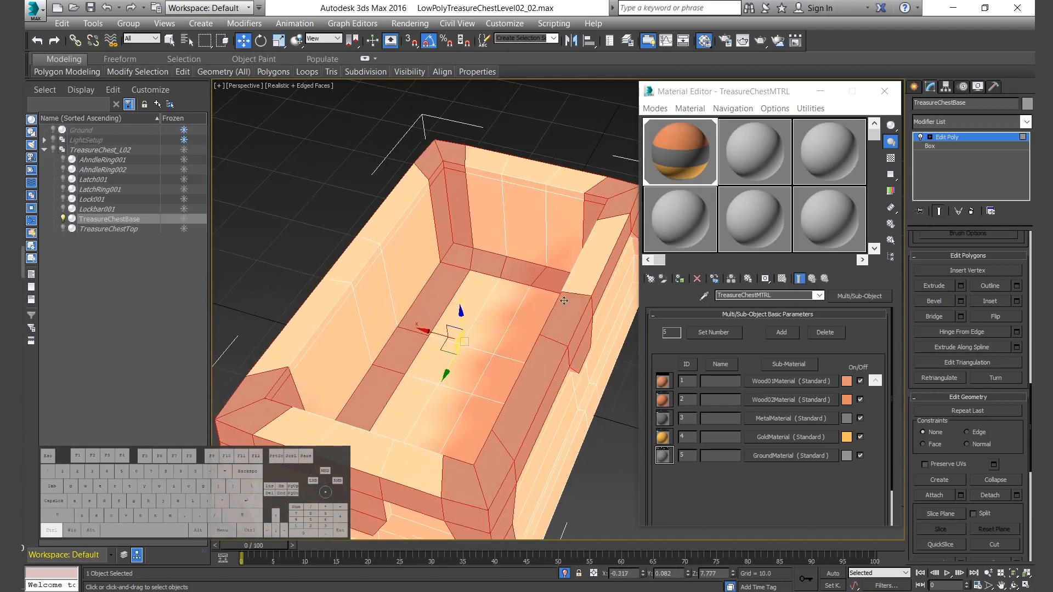
middle_click_drag(400, 460, 400, 228, "alt")
middle_click_drag(464, 255, 427, 277, "alt")
middle_click_drag(504, 274, 401, 307, "alt")
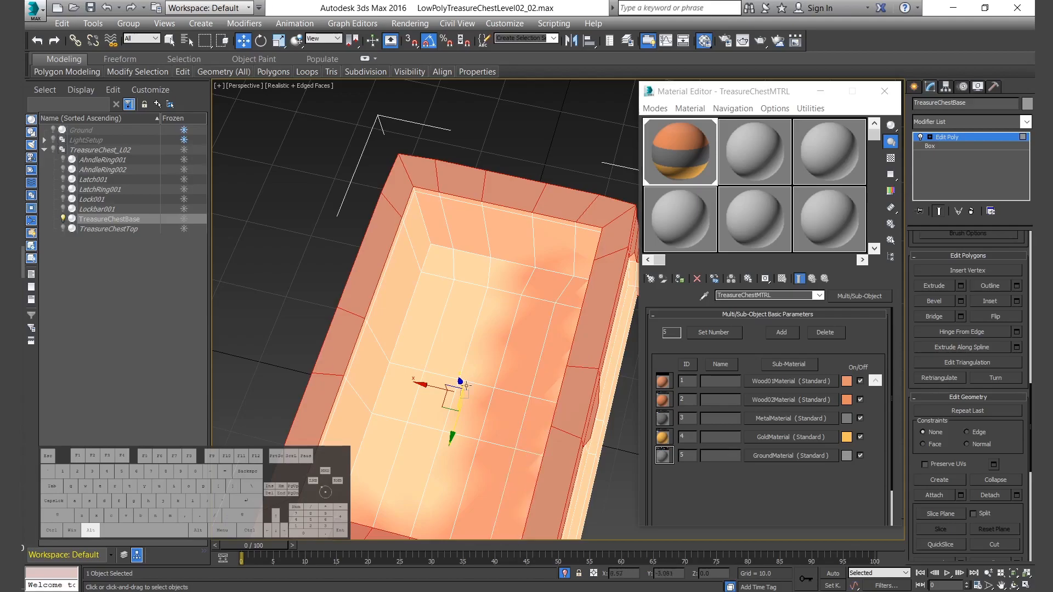
middle_click_drag(518, 441, 652, 378, "alt")
middle_click_drag(555, 422, 440, 365, "alt")
scroll(441, 366, "up", 5)
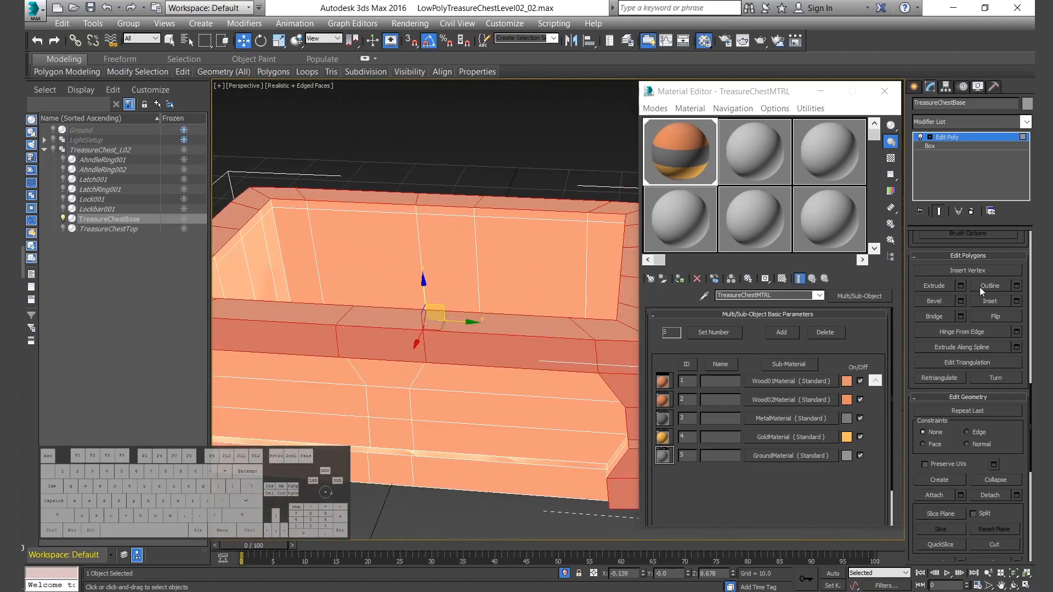
scroll(933, 346, "up", 8)
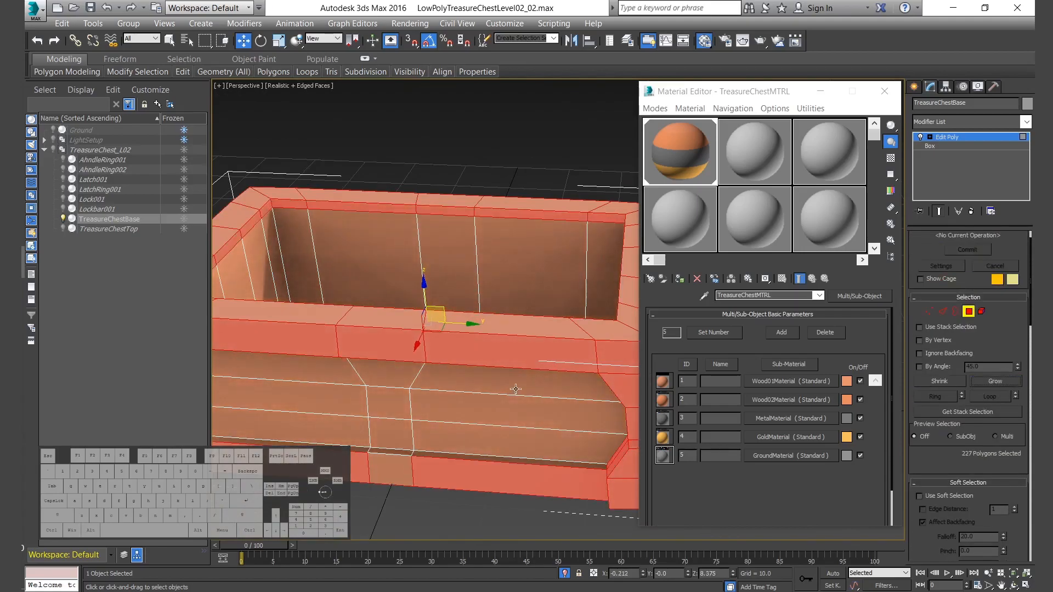
Remove the unwanted underside polygons of the chest base from the trim selection.
scroll(590, 384, "down", 6)
middle_click_drag(569, 367, 561, 182, "alt")
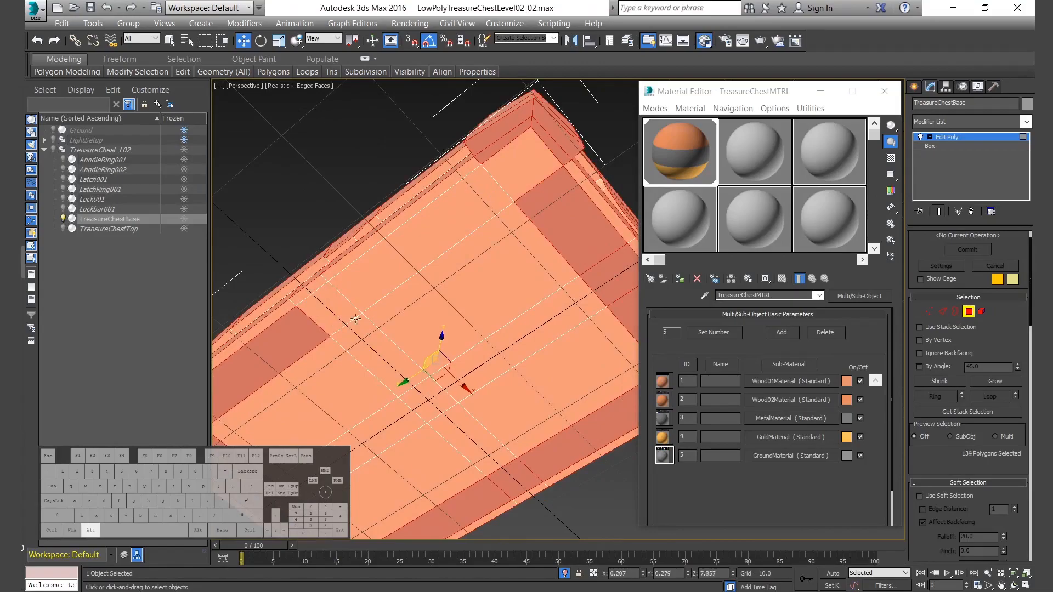
middle_click_drag(611, 314, 586, 319, "alt")
left_click(393, 432, "alt")
middle_click_drag(393, 433, 473, 416, "alt")
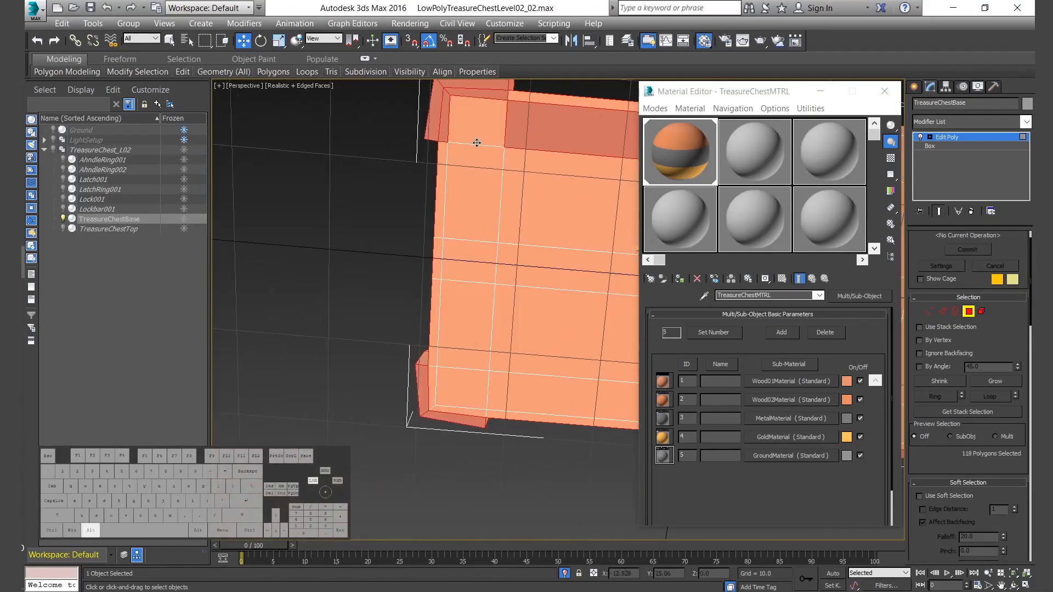
middle_click_drag(589, 243, 351, 263)
left_click(476, 181, "alt")
Add the missed side polygons beside the corner foot to the trim selection.
middle_click_drag(502, 341, 554, 241, "alt")
left_click(618, 198, "ctrl")
middle_click_drag(609, 206, 329, 184, "alt")
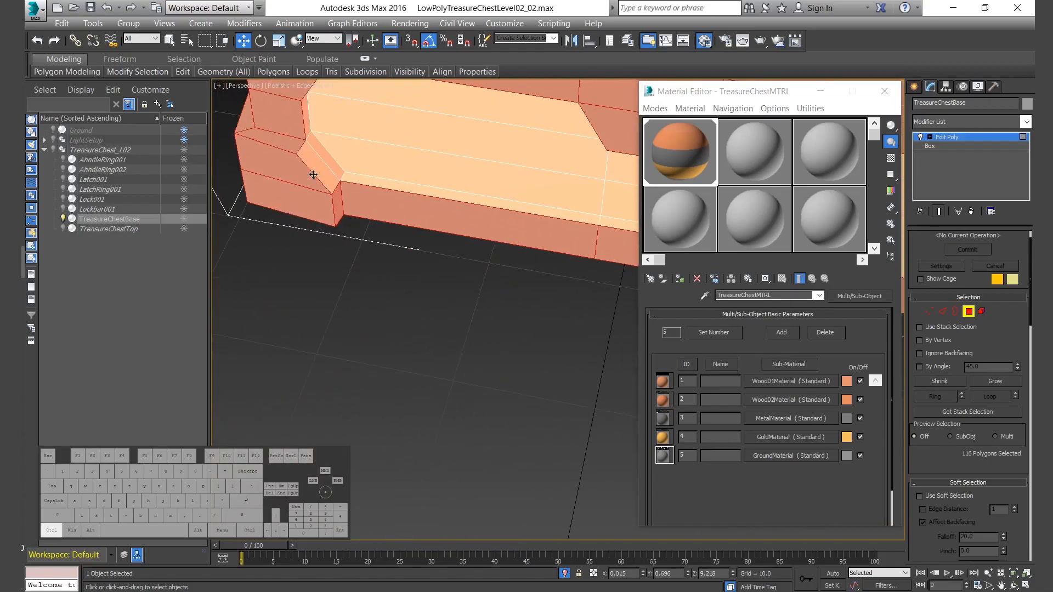
left_click(321, 171, "ctrl")
scroll(351, 225, "down", 3)
middle_click_drag(374, 257, 298, 303, "alt")
Add the remaining trim polygons of the chest base and grow the selection to include their thin side faces.
scroll(329, 275, "up", 3)
middle_click_drag(472, 241, 417, 176, "alt")
left_click(454, 156, "ctrl")
middle_click_drag(492, 156, 681, 233, "alt")
left_click(400, 231, "ctrl")
left_click(990, 381)
middle_click_drag(442, 280, 401, 330, "alt")
scroll(427, 316, "down", 3)
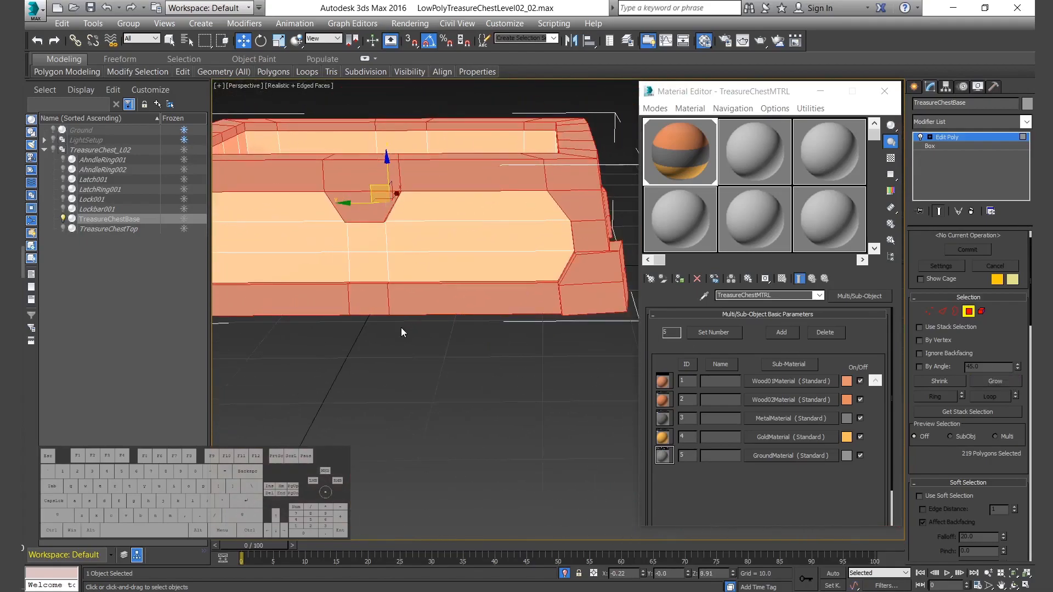
Assign material ID 4 to the selected trim of the chest base and clear the selection.
left_click_drag(952, 461, 937, 347)
left_click(956, 294)
left_click(955, 305)
left_click(957, 316)
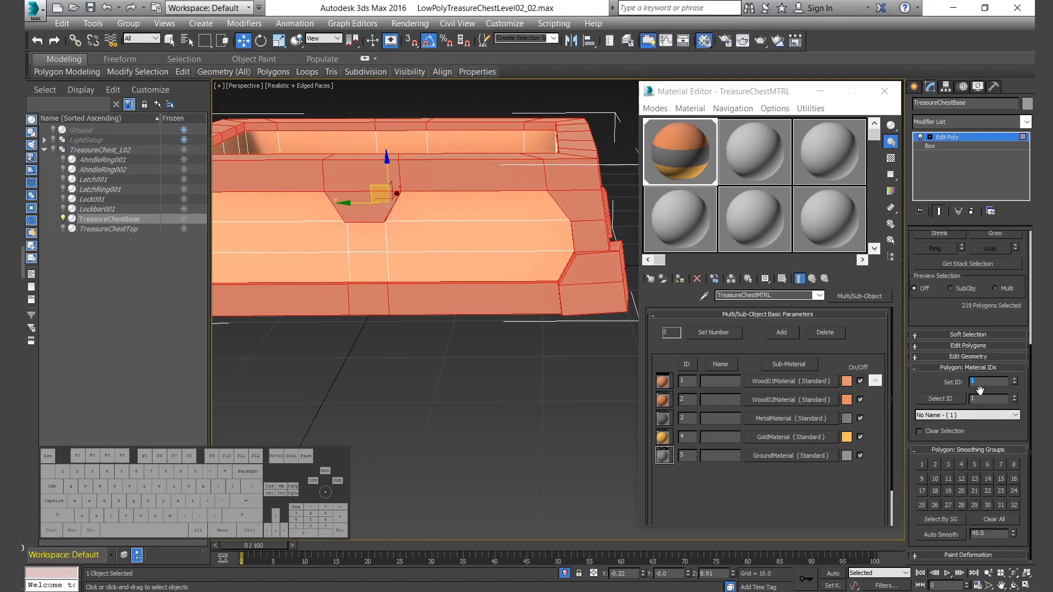
type("4")
key("Return")
middle_click_drag(629, 413, 488, 340, "alt")
left_click(525, 438)
Select the outer polygons of the first corner feet of the chest base.
scroll(488, 329, "up", 3)
left_click(496, 262)
left_click(502, 319, "ctrl")
middle_click_drag(496, 261, 627, 381, "alt")
left_click(559, 275, "ctrl")
left_click(435, 293, "ctrl")
left_click(422, 332, "ctrl")
middle_click_drag(423, 331, 540, 384, "alt")
left_click(521, 431, "ctrl")
left_click(532, 466, "ctrl")
Add the polygons of the remaining corner feet and grow the selection to cover the feet completely.
middle_click_drag(532, 466, 625, 428, "alt")
left_click(423, 320, "ctrl")
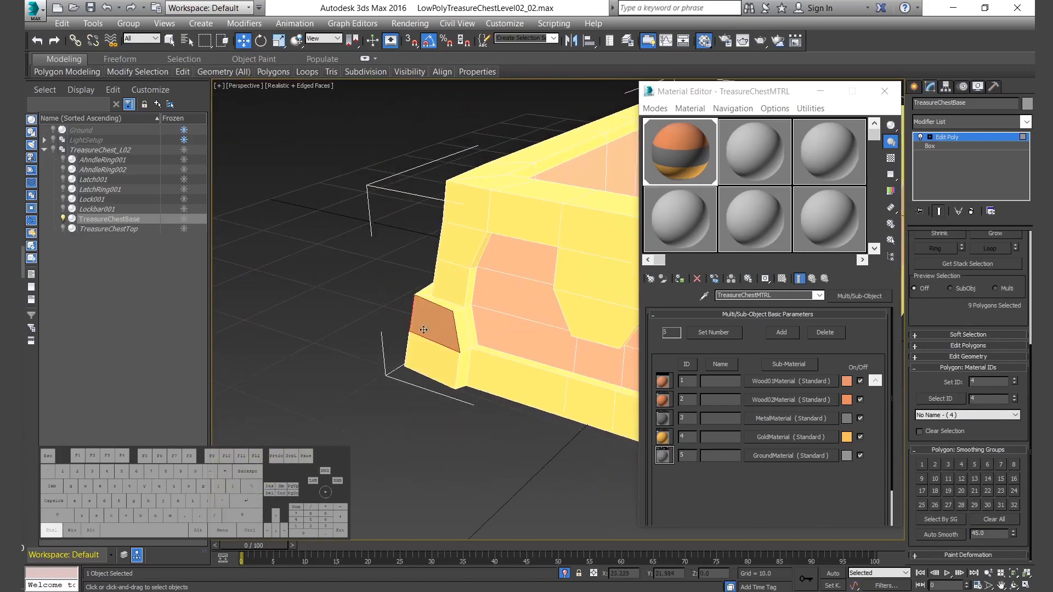
left_click(433, 357, "ctrl")
middle_click_drag(434, 358, 381, 282, "alt")
left_click(472, 293, "ctrl")
left_click(471, 346, "ctrl")
scroll(470, 345, "down", 3)
middle_click_drag(471, 346, 351, 351, "alt")
left_click(465, 378, "ctrl")
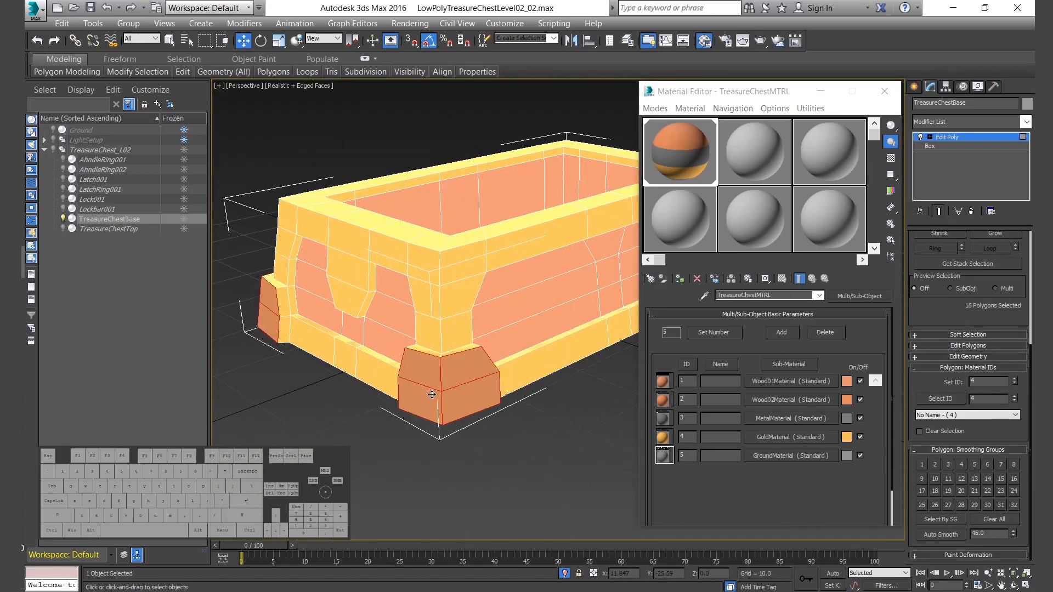
left_click(995, 234)
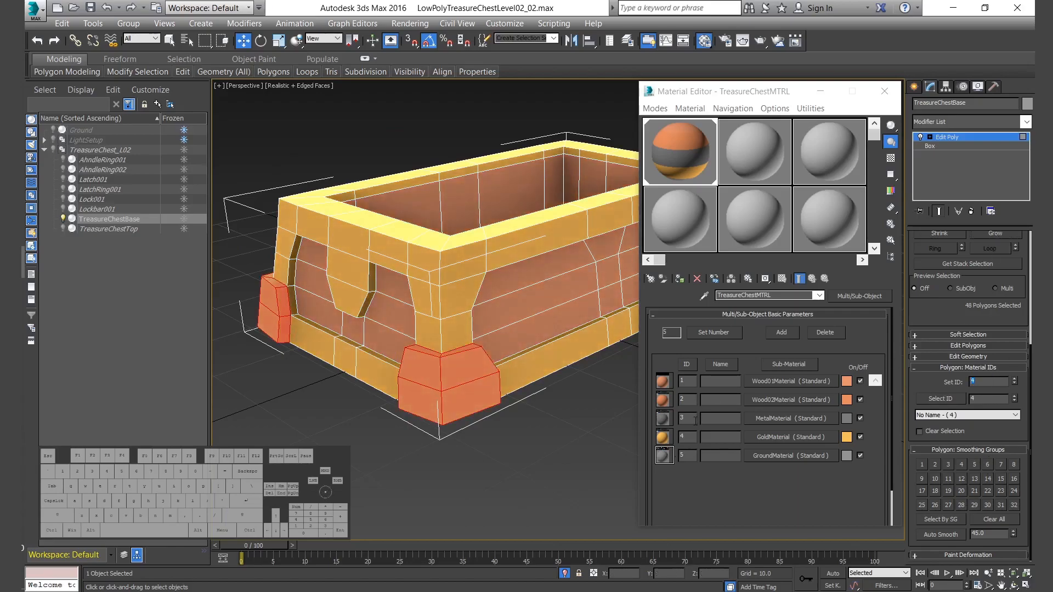
Assign material ID 3 to the corner feet and clear the selection.
type("3")
key("Return")
scroll(449, 329, "down", 3)
left_click(502, 456)
Leave polygon editing, deselect the chest base and end its isolation to show the whole scene.
middle_click_drag(502, 455, 329, 431, "alt")
left_click(488, 357)
key("4")
left_click(412, 464)
left_click(564, 574)
middle_click_drag(486, 458, 396, 433, "alt")
Select the whole element of the handle ring AhndleRing001 and assign it material ID 3.
left_click(516, 378)
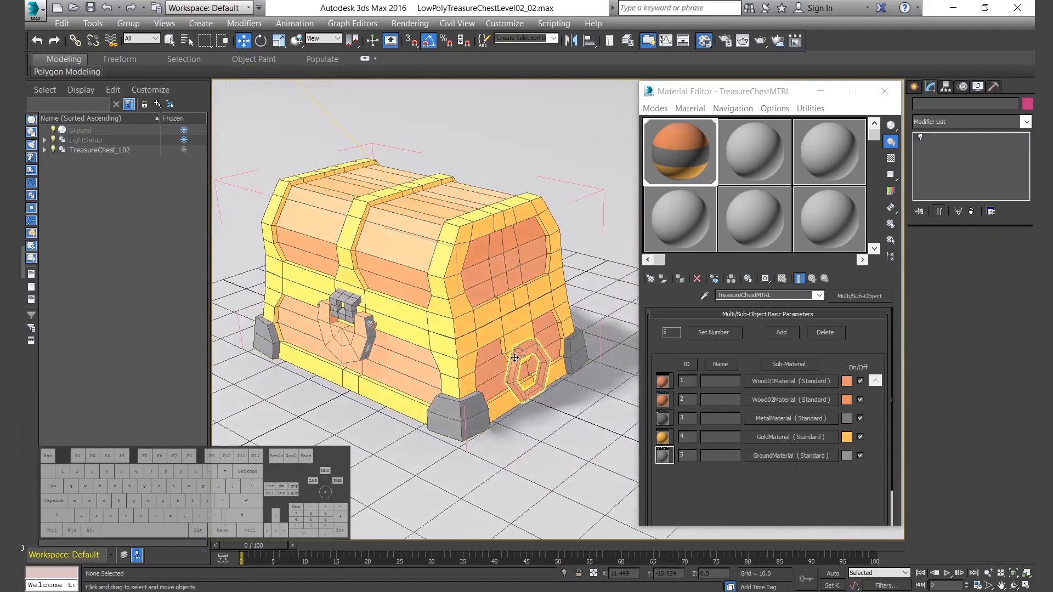
key("5")
left_click(516, 378)
scroll(979, 462, "down", 3)
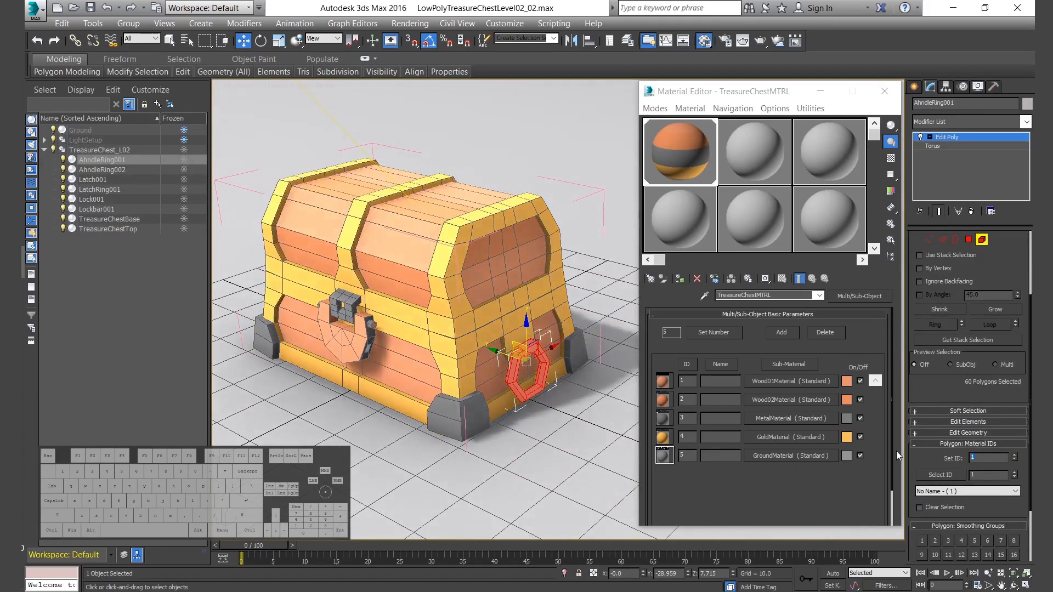
type("3")
key("Return")
Leave the first handle ring and select the element of the ring on the chest's opposite end.
middle_click_drag(427, 465, 609, 450, "alt")
key("5")
left_click(397, 384)
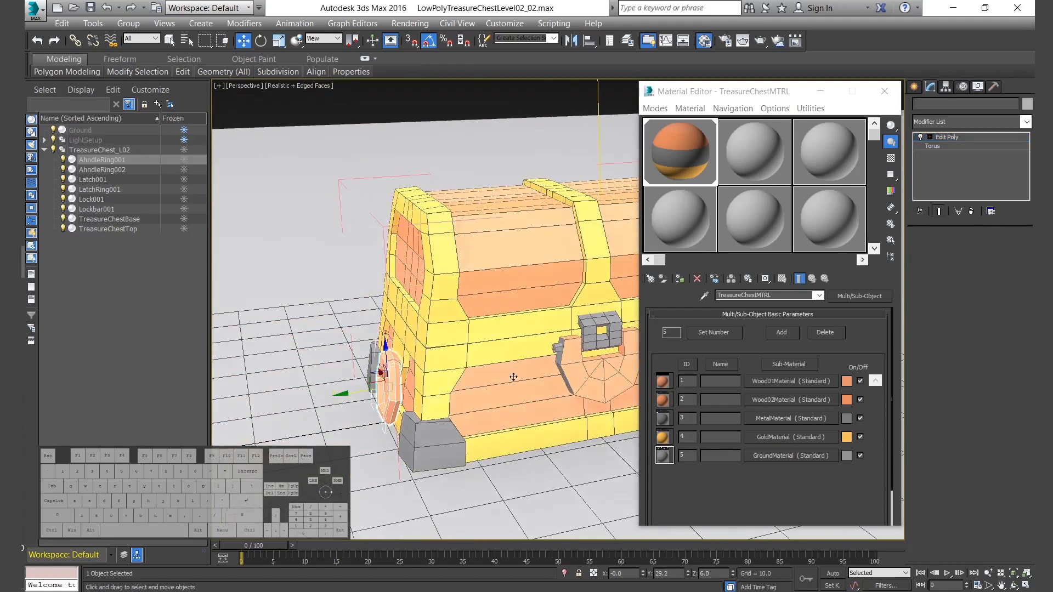
key("5")
left_click(387, 387)
middle_click_drag(388, 386, 438, 384, "alt")
Attach the latch Latch001 to the chest lid TreasureChestTop.
key("5")
left_click(438, 384)
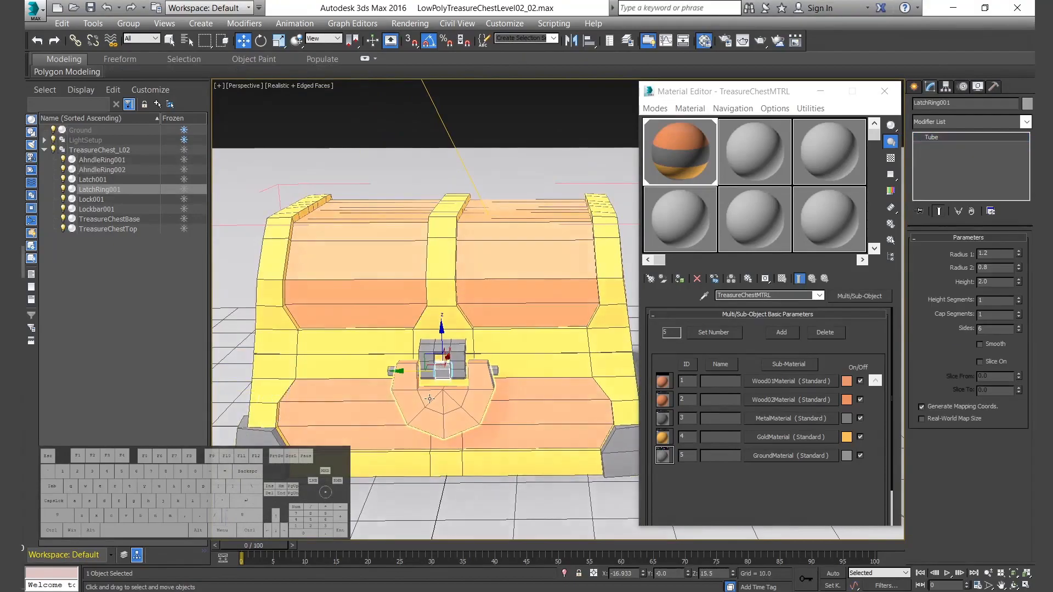
scroll(445, 337, "up", 5)
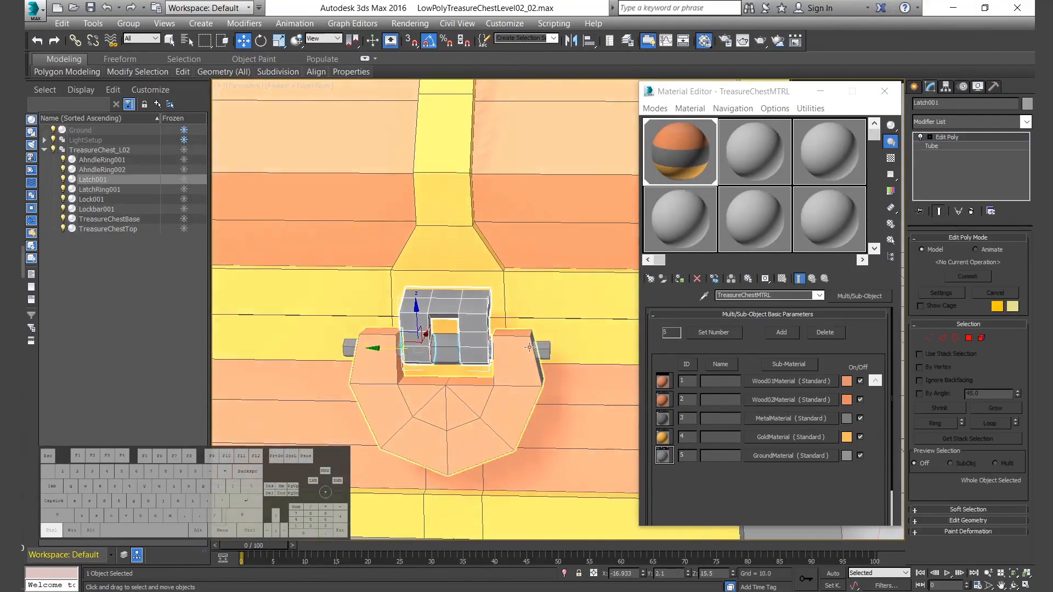
left_click(531, 337, "ctrl")
scroll(463, 302, "down", 5)
middle_click_drag(463, 302, 488, 308, "alt")
left_click(455, 302)
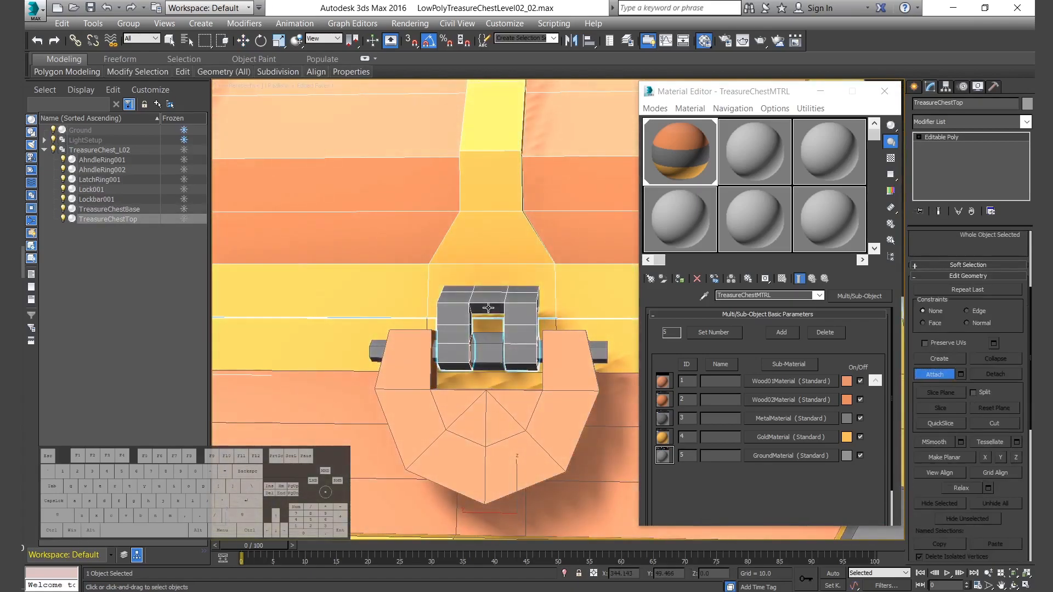
Select the latch element within the lid and assign it material ID 3.
key("5")
scroll(1015, 502, "down", 6)
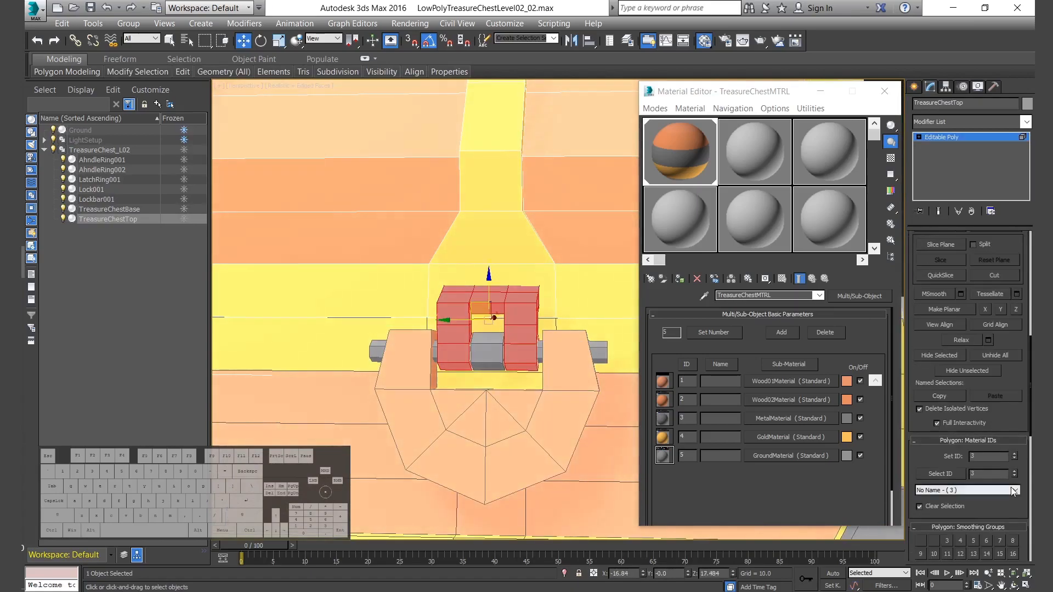
left_click(993, 457)
key("Return")
Undo the last action on the lid and select the latch element again.
middle_click_drag(557, 395, 506, 317, "alt")
scroll(484, 319, "up", 10)
scroll(522, 319, "down", 5)
key("4")
scroll(506, 317, "down", 5)
key("ctrl+z")
left_click(431, 294)
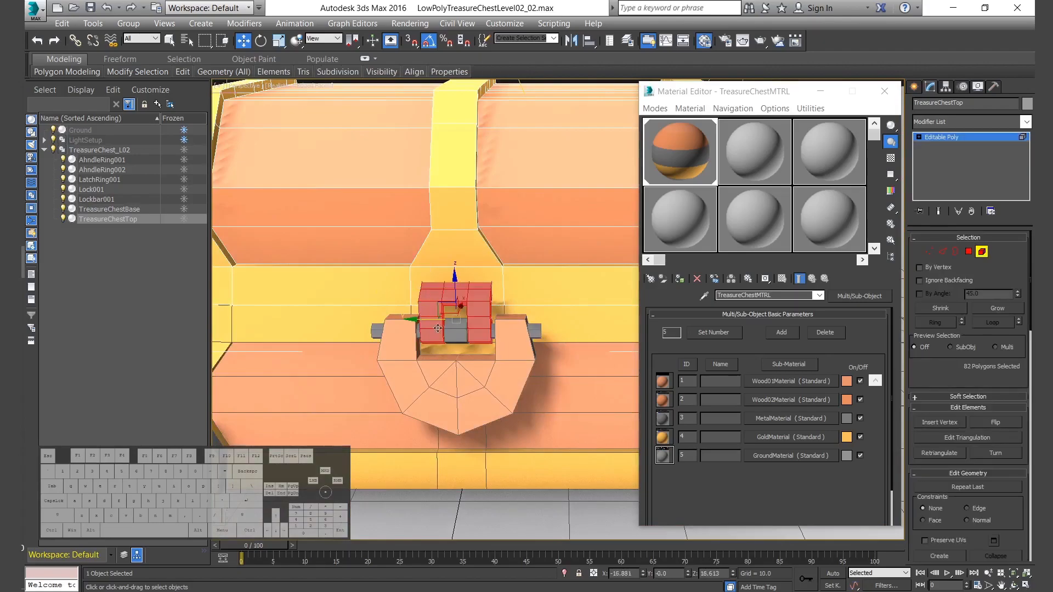
Try to move the latch element sideways along the chest front, and clear the selection.
scroll(427, 322, "up", 5)
middle_click_drag(427, 322, 463, 346, "alt")
left_click_drag(439, 257, 540, 269)
right_click(540, 269)
scroll(961, 464, "down", 5)
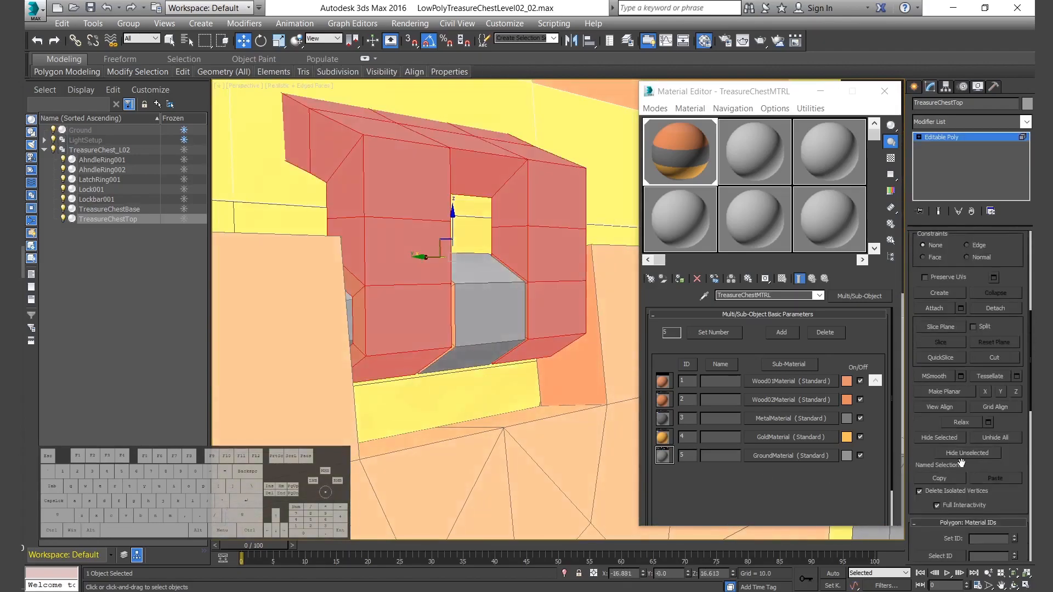
scroll(962, 464, "down", 3)
scroll(441, 296, "down", 5)
left_click(530, 476)
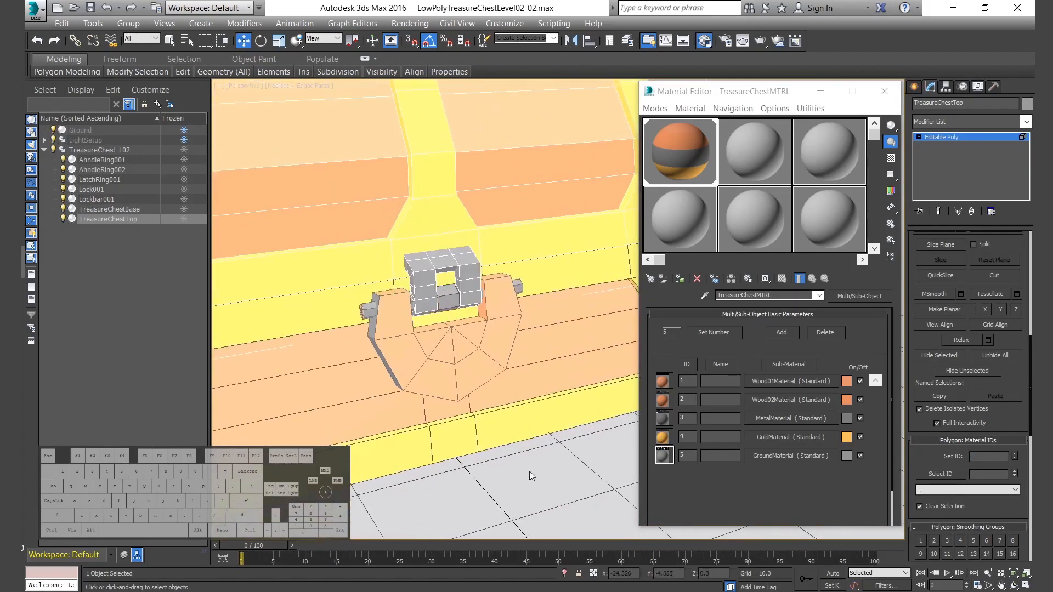
Minimize the Material Editor and maximize the Front view.
scroll(475, 306, "up", 3)
middle_click_drag(530, 476, 476, 306, "alt")
scroll(476, 306, "down", 3)
middle_click_drag(413, 315, 386, 278, "alt")
key("alt+w")
left_click(821, 91)
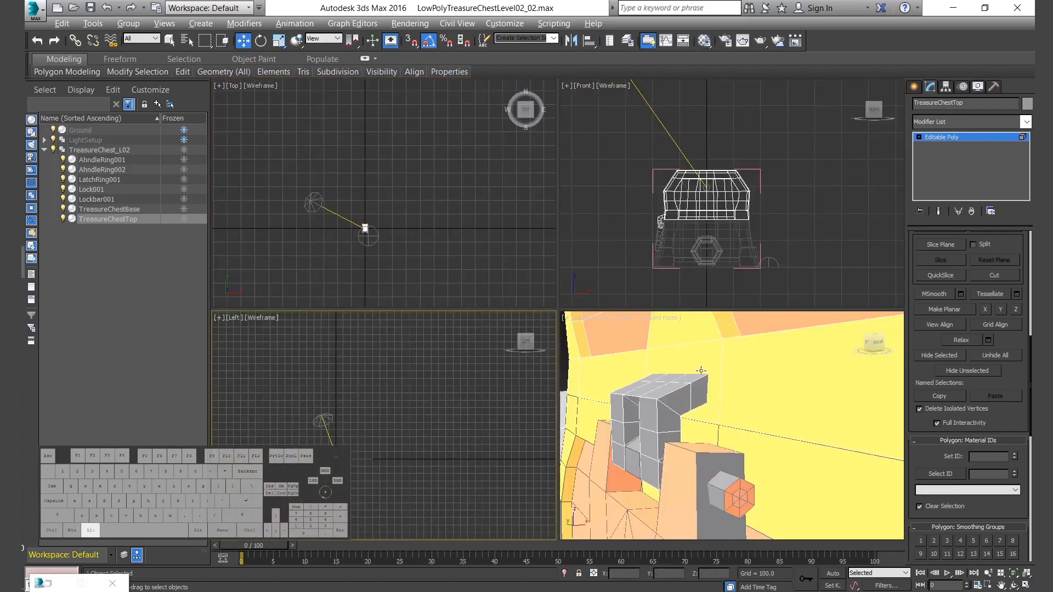
middle_click(682, 167)
key("alt+w")
Select the four vertices at the chest-side end of the latch and move them slightly down.
middle_click_drag(420, 353, 537, 329)
scroll(540, 329, "up", 10)
scroll(553, 309, "down", 5)
left_click(541, 331)
key("1")
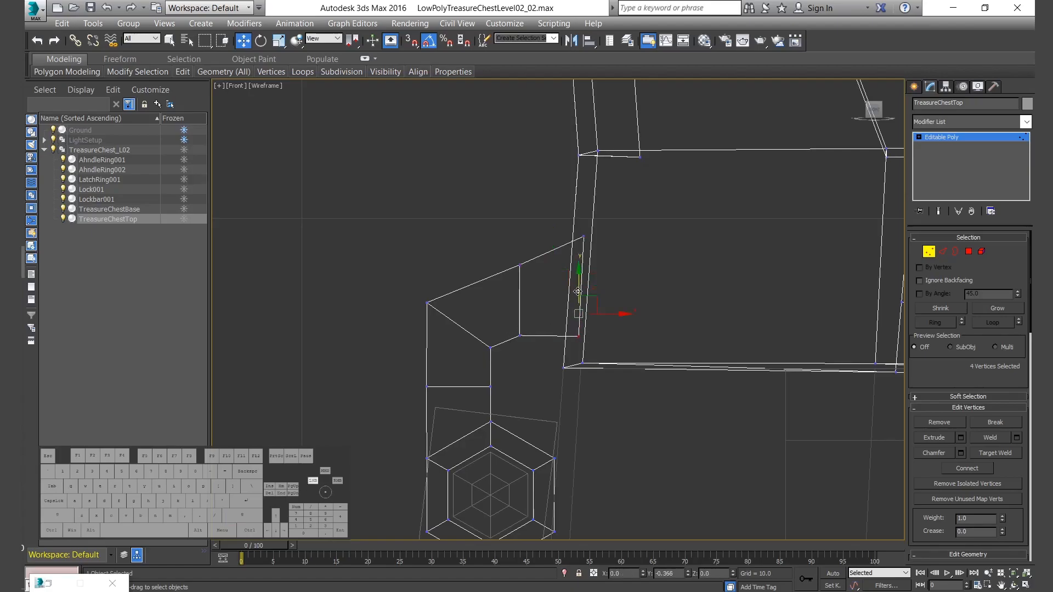
Return to the maximized Perspective view and leave vertex editing of the lid.
key("alt+w")
middle_click(631, 384)
key("alt+w")
middle_click_drag(582, 373, 512, 314, "alt")
scroll(512, 314, "down", 6)
left_click(928, 252)
Isolate the chest base TreasureChestBase and clear the selection.
middle_click_drag(626, 351, 684, 488, "alt")
scroll(620, 364, "up", 4)
scroll(684, 489, "down", 4)
left_click(620, 358)
middle_click_drag(606, 364, 592, 416, "alt")
left_click(564, 573)
left_click(594, 476)
scroll(602, 405, "up", 4)
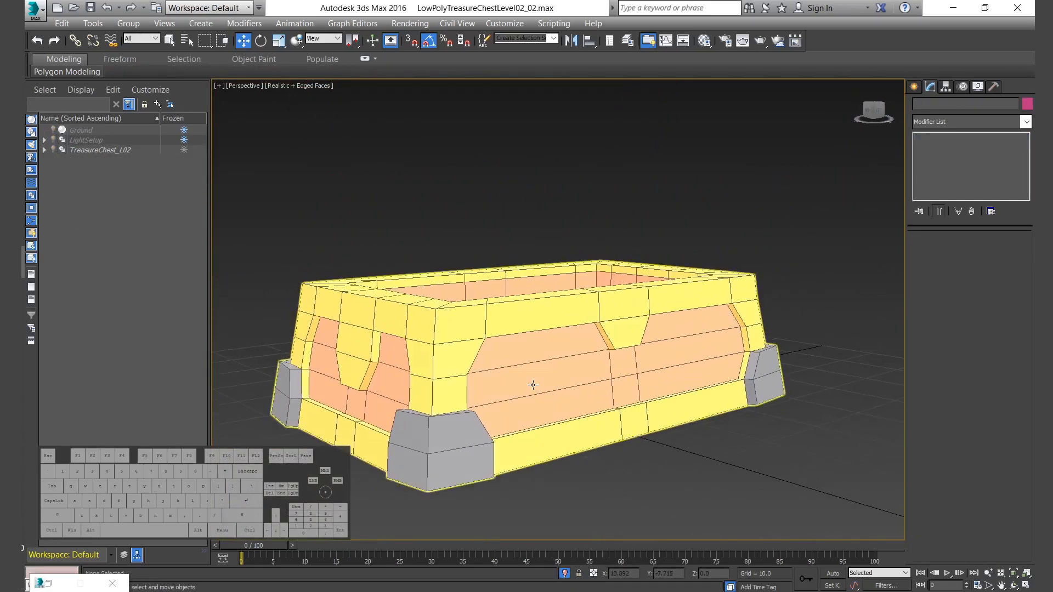
Connect the ring of vertical edges around the chest base's middle plank with one segment.
left_click(533, 384)
key("2")
left_click(431, 395)
left_click(462, 389, "shift")
right_click(462, 390)
left_click(343, 440)
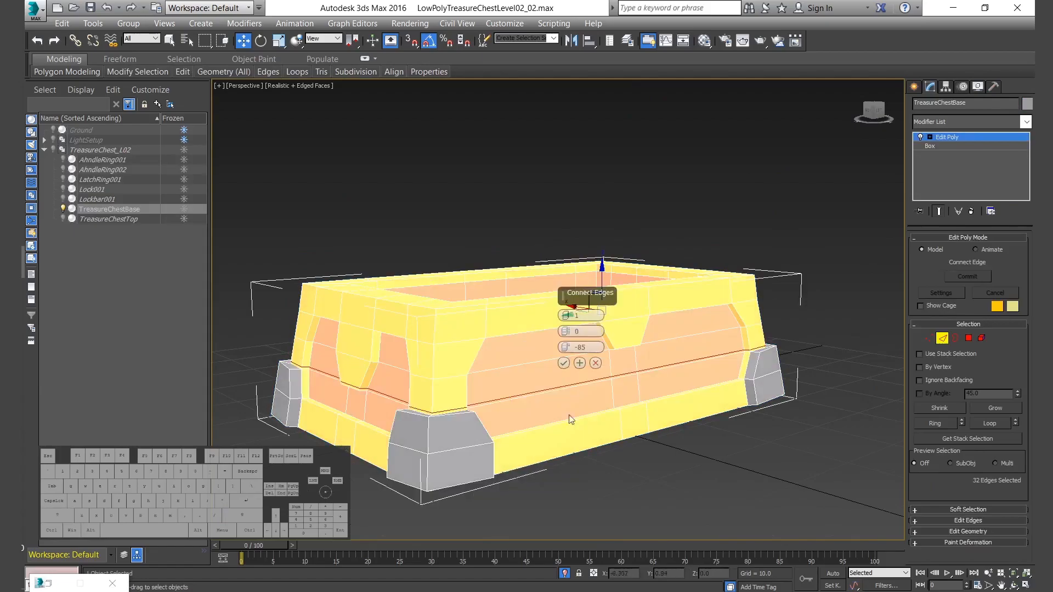
middle_click_drag(569, 365, 558, 394, "alt")
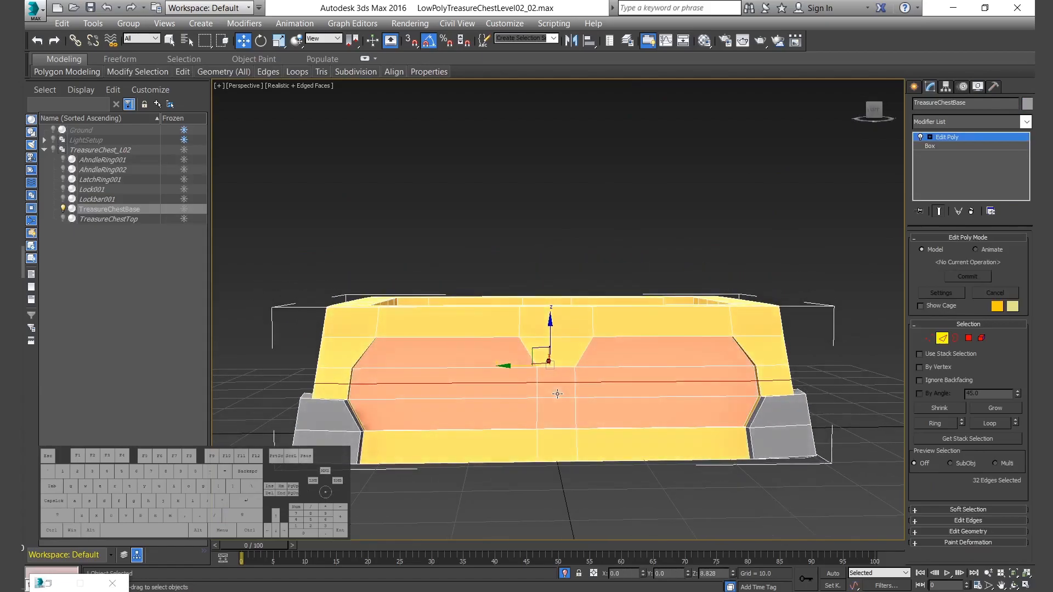
Select the lower plank polygons on all sides of the chest base and assign them a wood material ID.
left_click(622, 371, "ctrl")
middle_click_drag(708, 374, 631, 384, "alt")
left_click(597, 402, "ctrl")
left_click(663, 405, "ctrl")
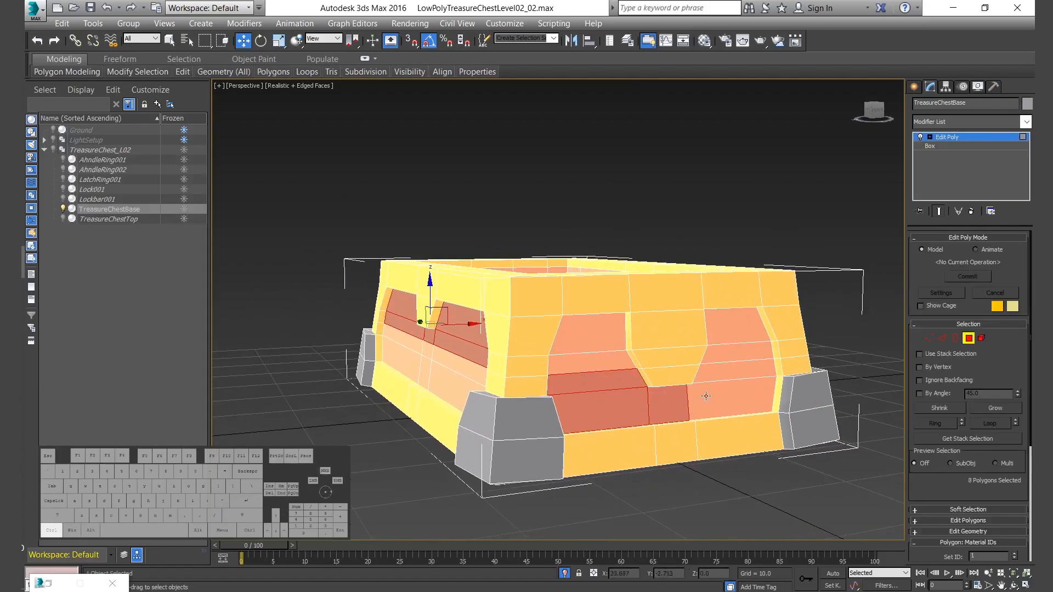
left_click(724, 398, "ctrl")
left_click(741, 359, "ctrl")
middle_click_drag(752, 379, 673, 379, "alt")
middle_click_drag(725, 422, 549, 384, "alt")
left_click(490, 373, "ctrl")
left_click(668, 339, "ctrl")
middle_click_drag(667, 339, 658, 318, "alt")
left_click(658, 318, "ctrl")
left_click(743, 299, "ctrl")
scroll(691, 398, "up", 3)
middle_click_drag(743, 298, 549, 378, "alt")
scroll(978, 477, "down", 5)
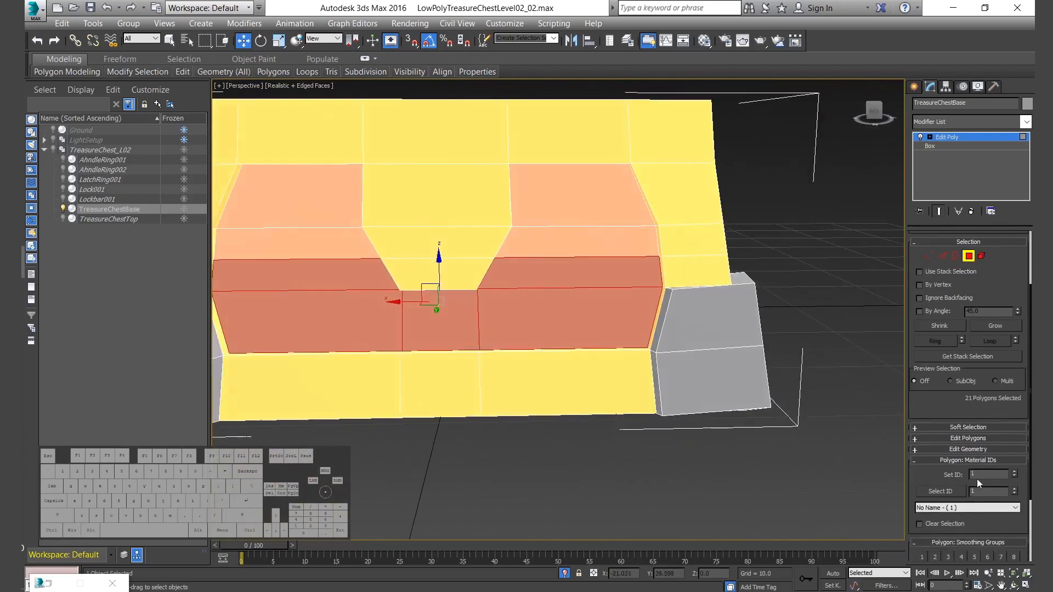
left_click(601, 453)
Leave polygon editing of the chest base, clear the selection and end its isolation.
scroll(602, 454, "down", 6)
scroll(595, 443, "up", 3)
middle_click_drag(595, 444, 538, 412, "alt")
left_click(969, 256)
left_click(790, 395)
left_click(566, 573)
middle_click_drag(822, 411, 673, 342, "alt")
scroll(673, 342, "up", 4)
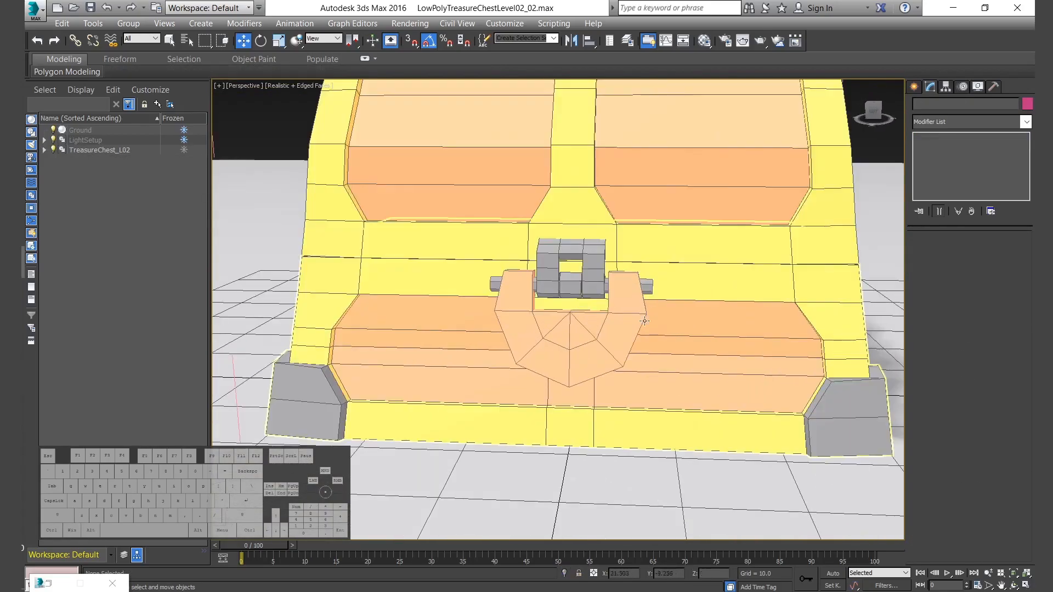
Assign material ID 3 (MetalMaterial) to the whole lock element Lock001.
left_click(560, 349)
key("4")
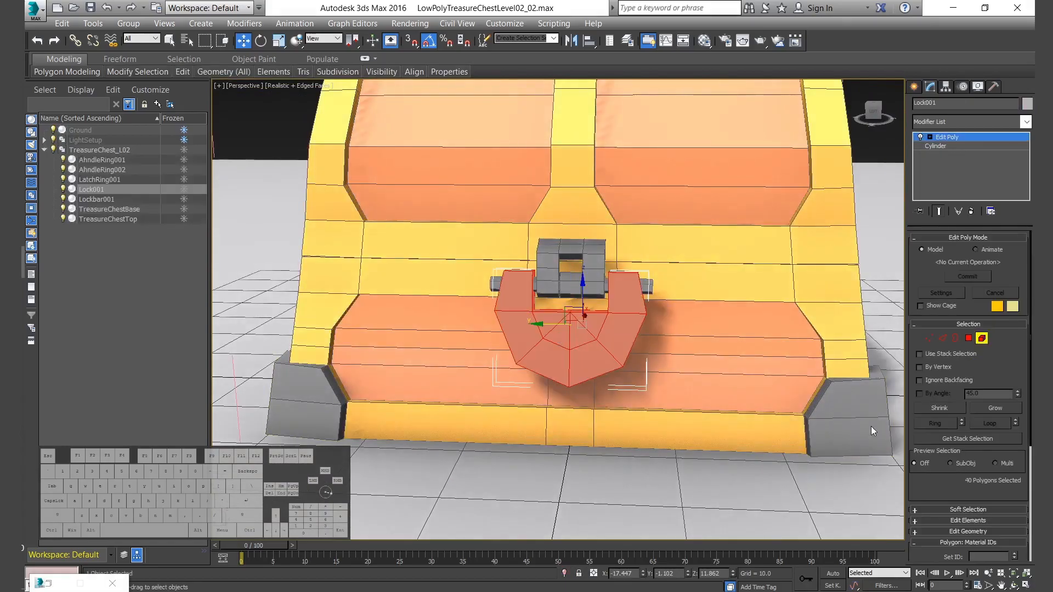
scroll(984, 394, "down", 5)
left_click(47, 583)
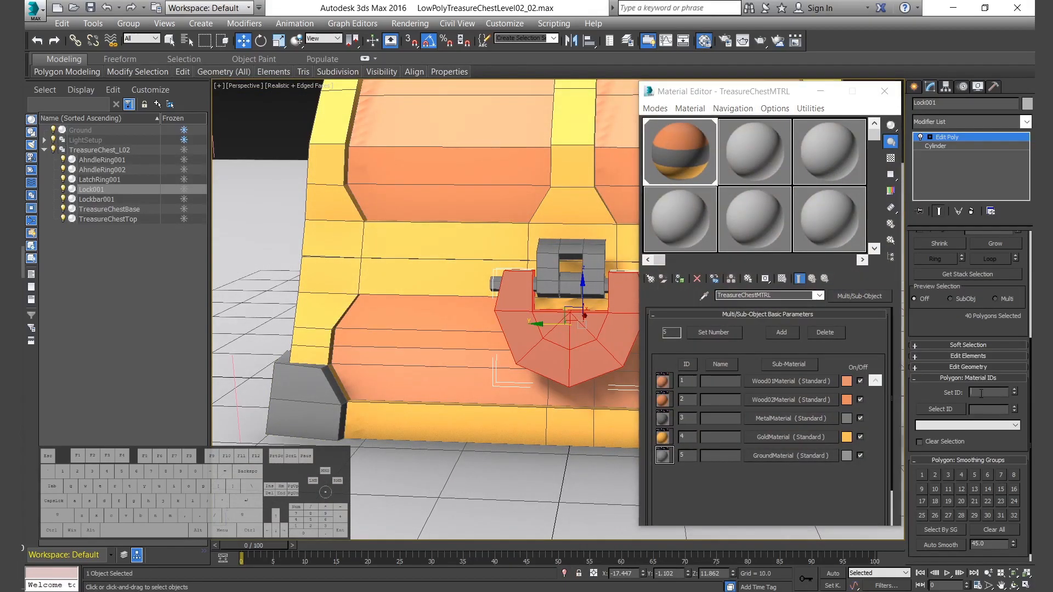
left_click(982, 393)
type("3")
key("Return")
key("4")
Add a Material modifier to Lockbar001 and assign it the metal material ID.
left_click(491, 284)
left_click(953, 120)
key("m")
left_click(949, 136)
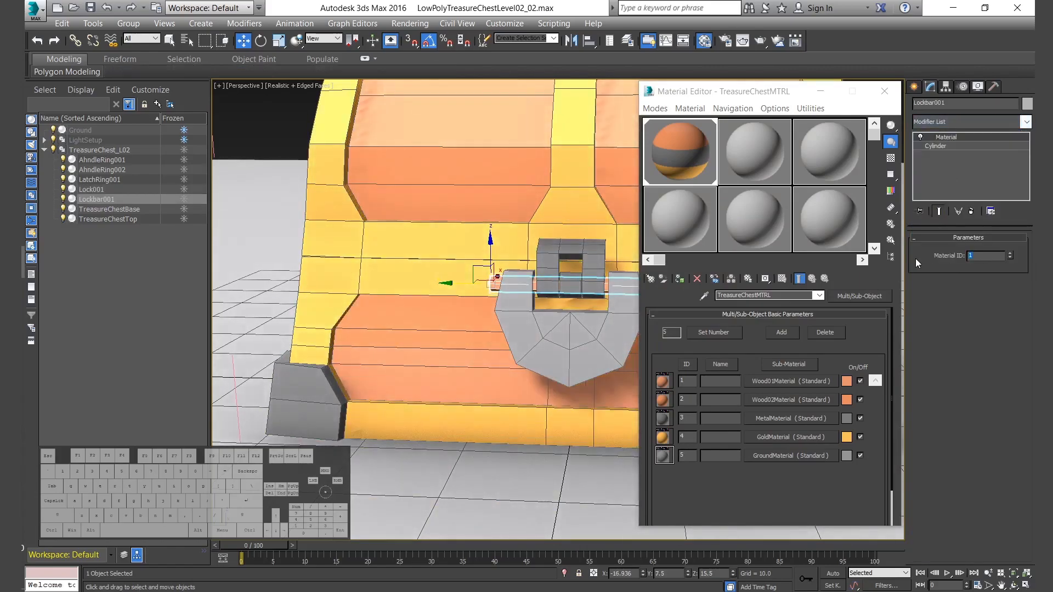
left_click(889, 98)
Frame the TreasureChest_L02 group, render the Perspective view and inspect the lock area in the rendered frame.
mouse_move(549, 329)
middle_mouse_down("alt")
mouse_move(616, 338)
mouse_move(563, 320)
middle_mouse_up("alt")
scroll(617, 338, "down", 5)
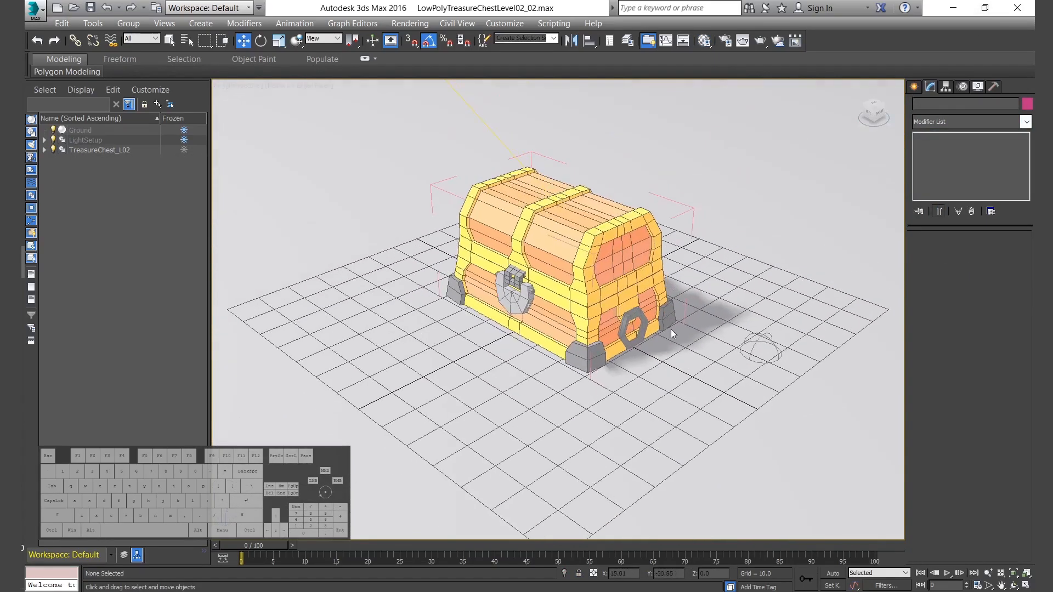
left_click(563, 320)
scroll(564, 319, "up", 4)
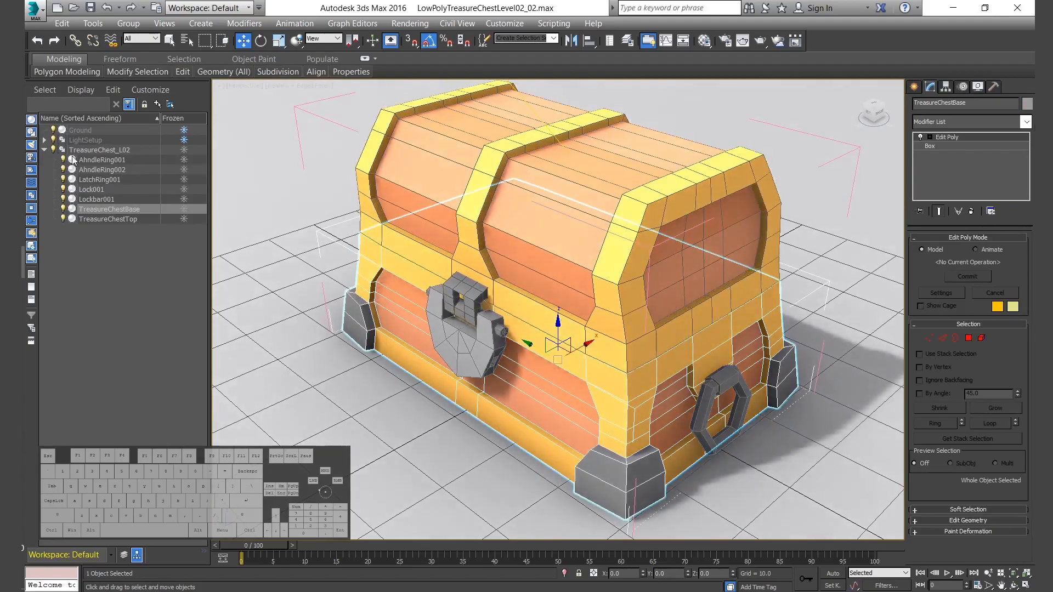
left_click(108, 150)
key("z")
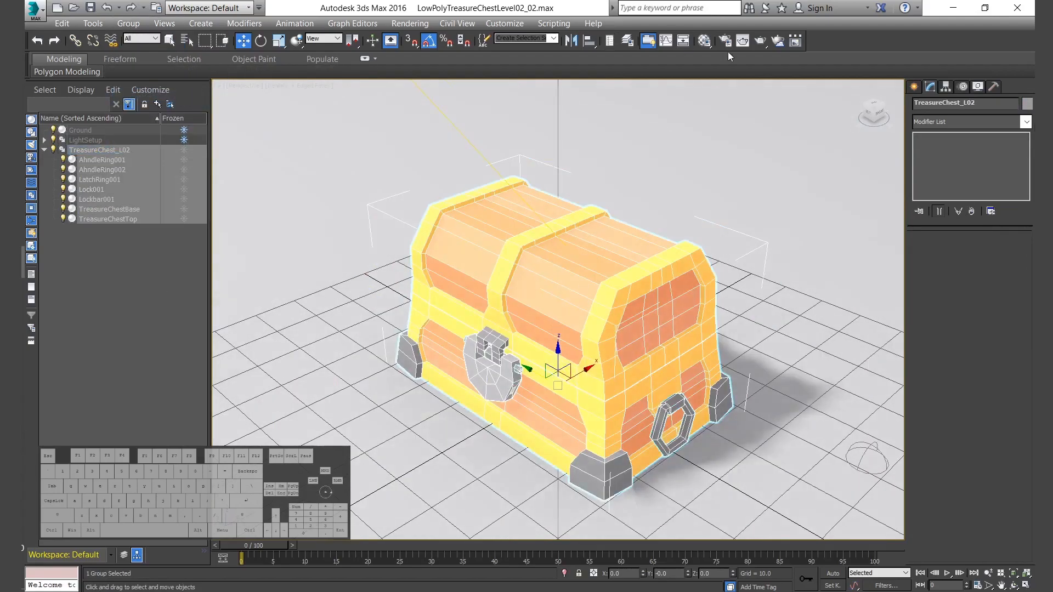
left_click(725, 44)
key("shift+q")
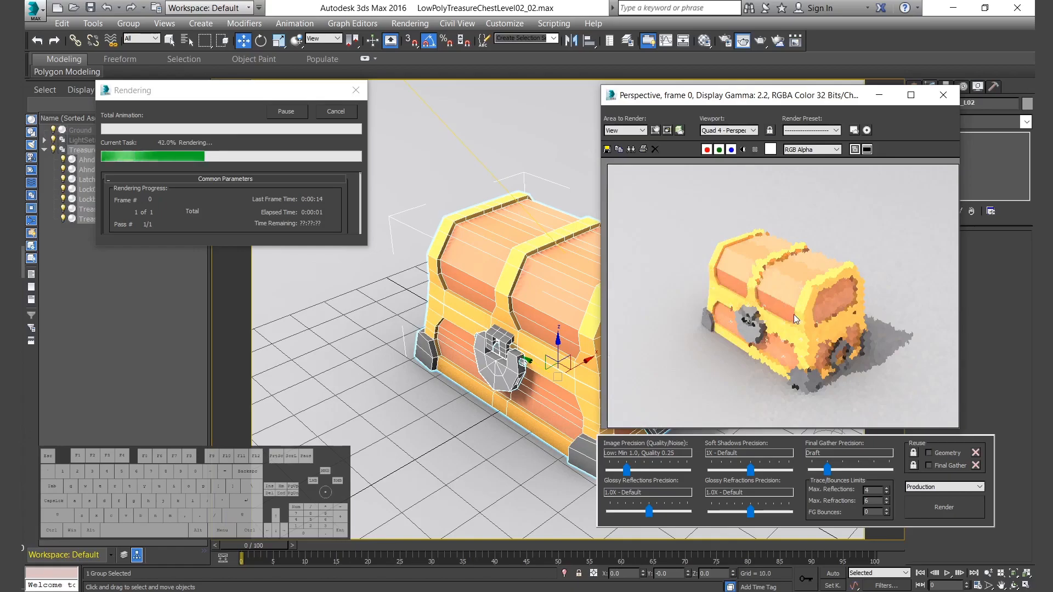
scroll(751, 334, "up", 3)
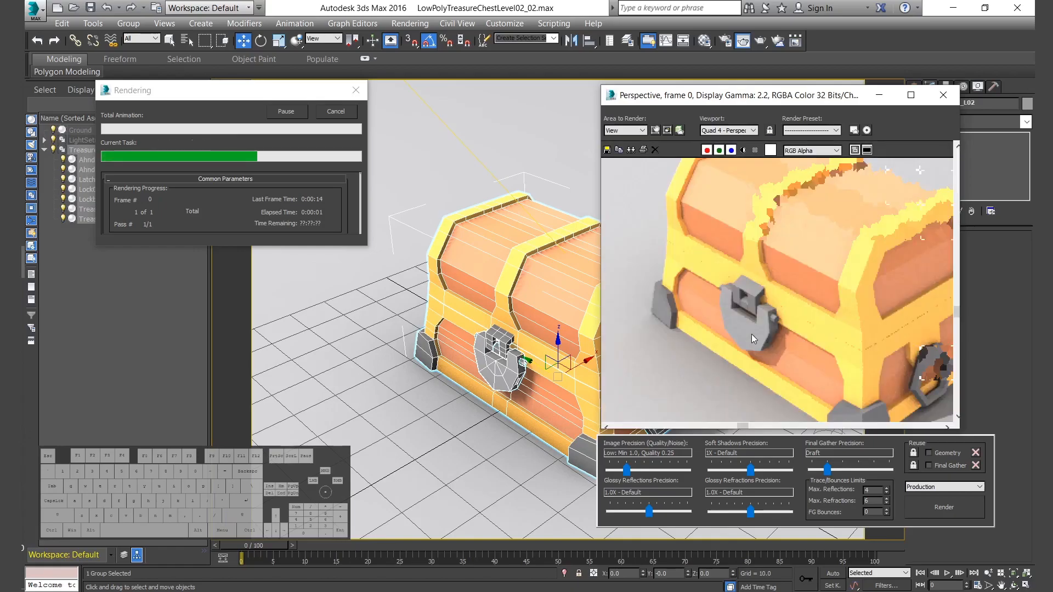
left_click(943, 95)
Open the TreasureChest_L02 group, select the lock and bring up the Material Editor.
left_click(129, 23)
left_click(159, 82)
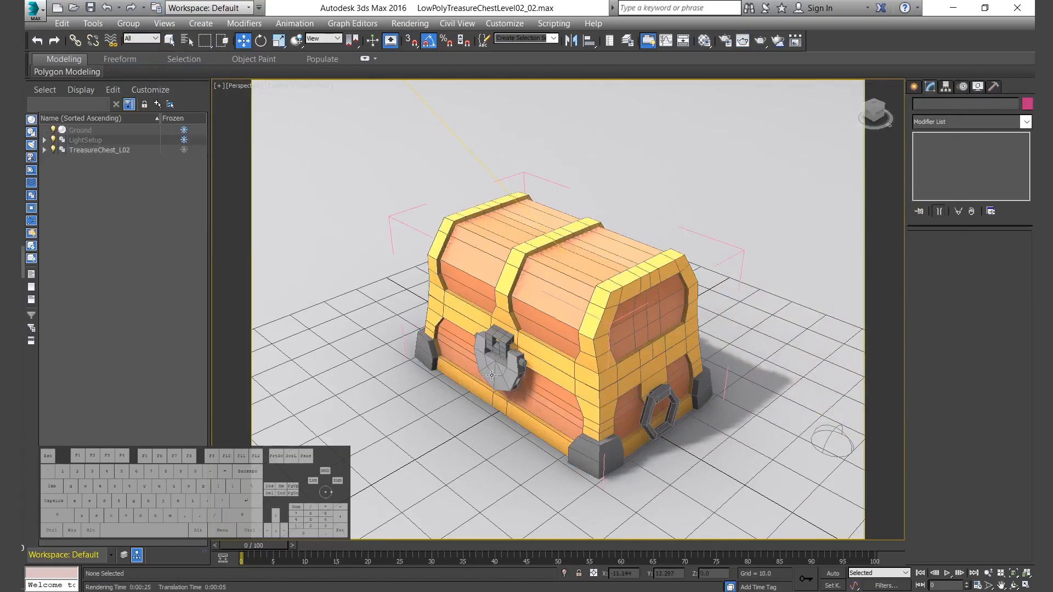
left_click(497, 376)
key("m")
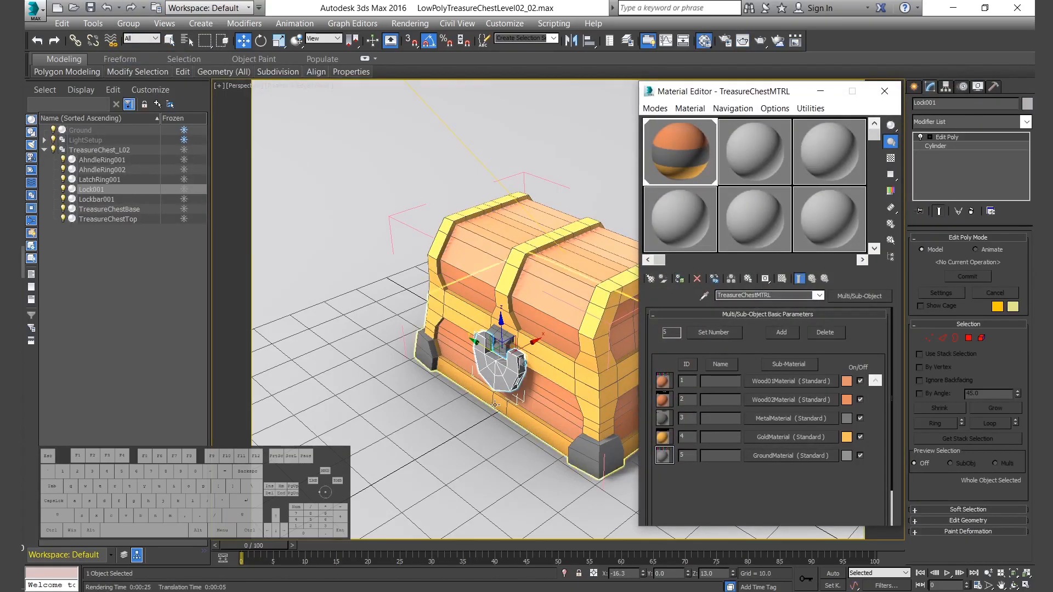
Examine the lock, latch and gold bands on the chest from several close angles.
middle_click_drag(494, 404, 540, 378, "alt")
scroll(540, 378, "up", 4)
left_click(540, 305)
left_click(679, 279)
middle_click_drag(595, 335, 552, 343, "alt")
scroll(526, 343, "up", 2)
scroll(552, 343, "down", 3)
key("m")
middle_click_drag(663, 256, 595, 259, "alt")
scroll(595, 259, "down", 3)
Adjust the Dark and Bright colors of GoldMap in GoldMaterial to deeper orange-brown tones.
left_click(674, 291)
key("m")
left_click(777, 437)
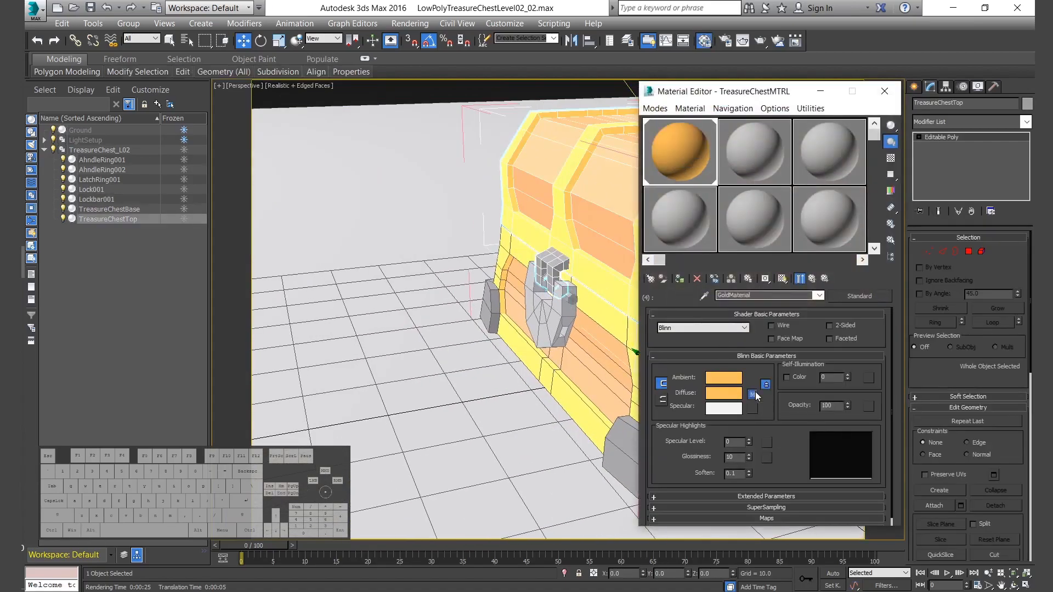
left_click(753, 393)
left_click(812, 362)
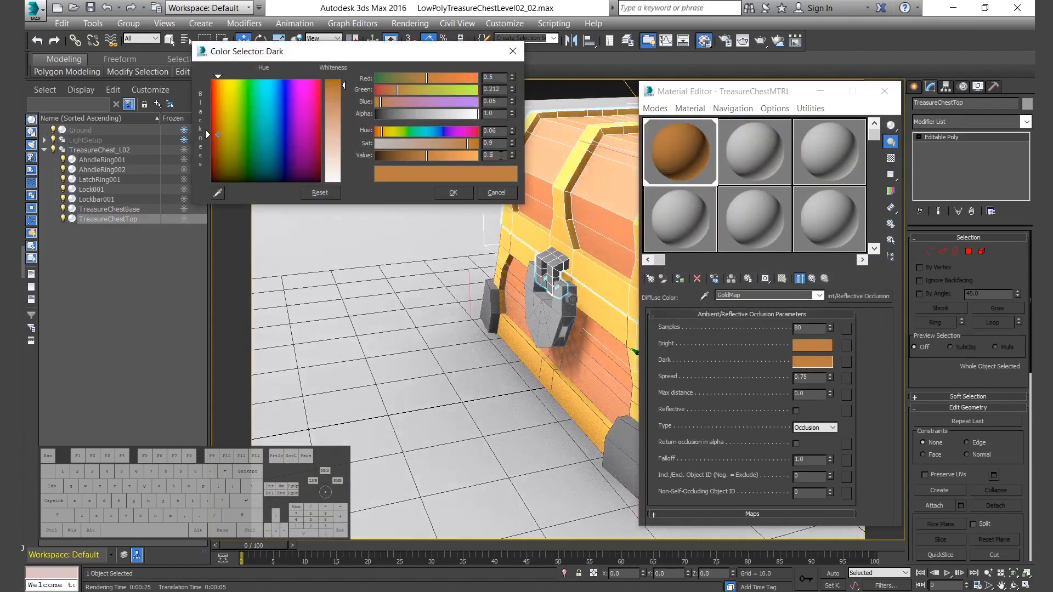
key("Return")
left_click(812, 345)
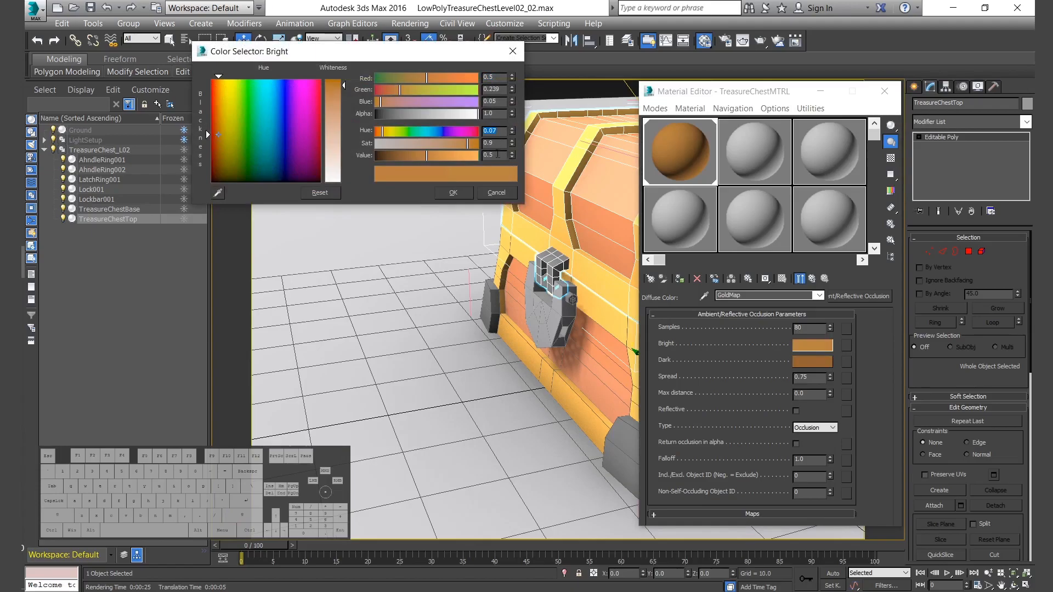
key("Return")
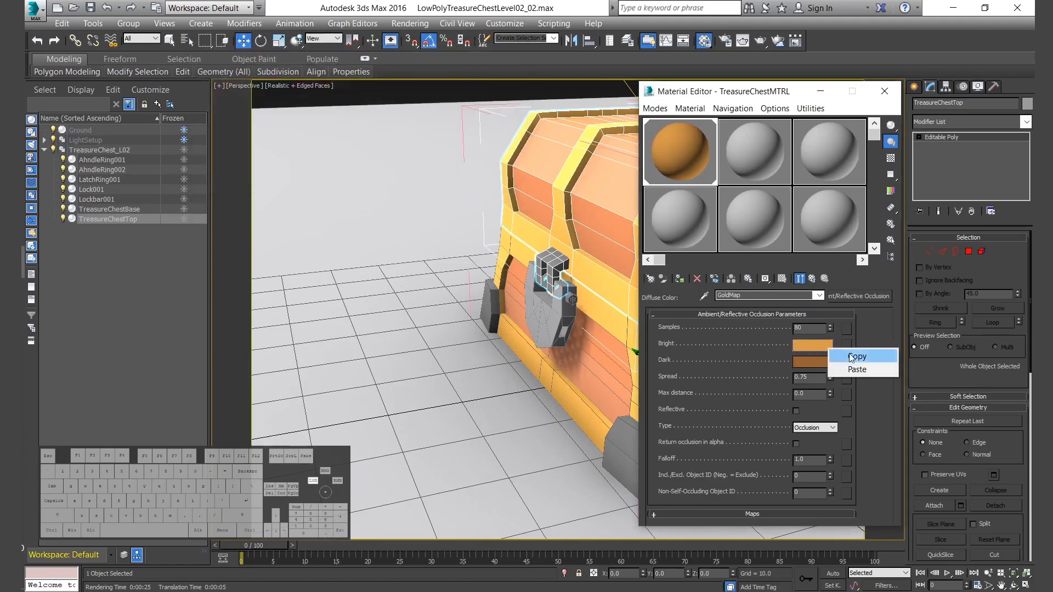
left_click(885, 92)
Frame the whole treasure chest and render the Perspective view to check the gold color.
scroll(658, 270, "down", 4)
key("z")
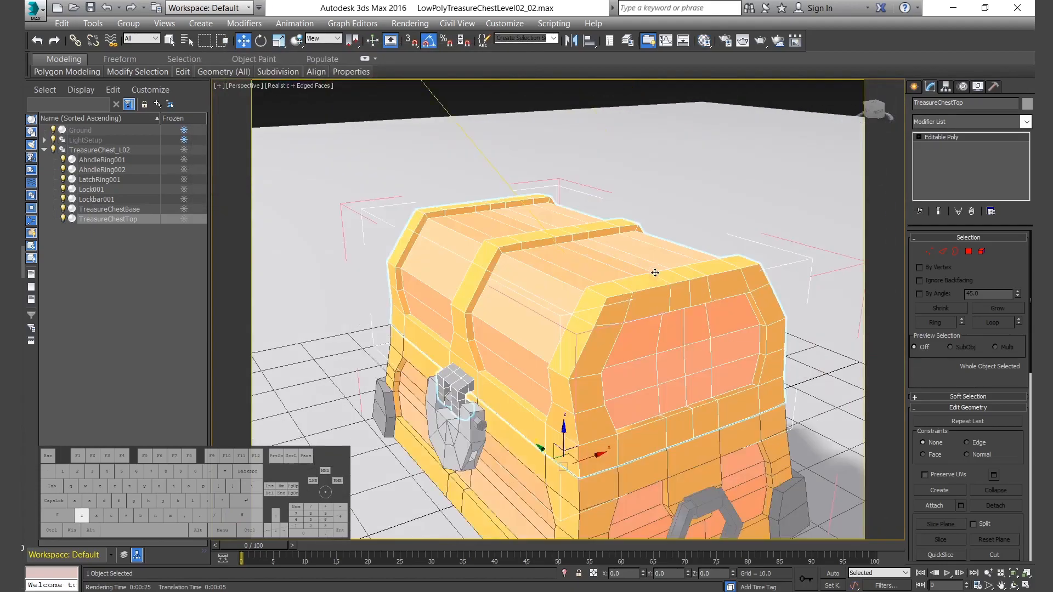
scroll(662, 269, "down", 4)
left_click(94, 150)
key("z")
middle_click_drag(607, 390, 808, 468, "alt")
key("shift+q")
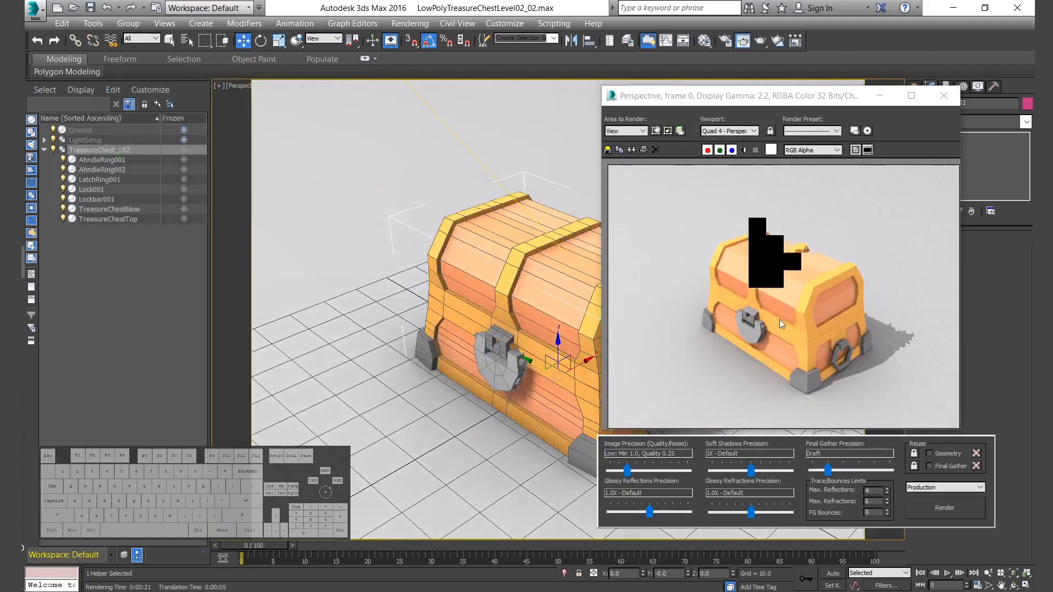
left_click(943, 104)
Set the Value of Wood01Map's Bright color to 0.5 and copy that color to Wood01Material's diffuse color.
key("m")
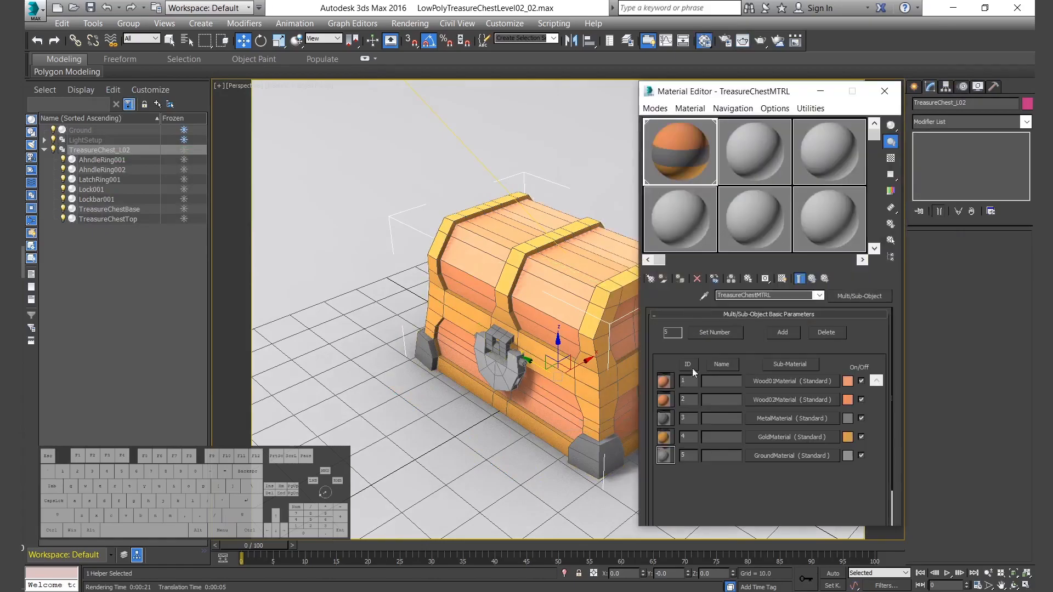
left_click(848, 382)
left_click(513, 51)
left_click(753, 381)
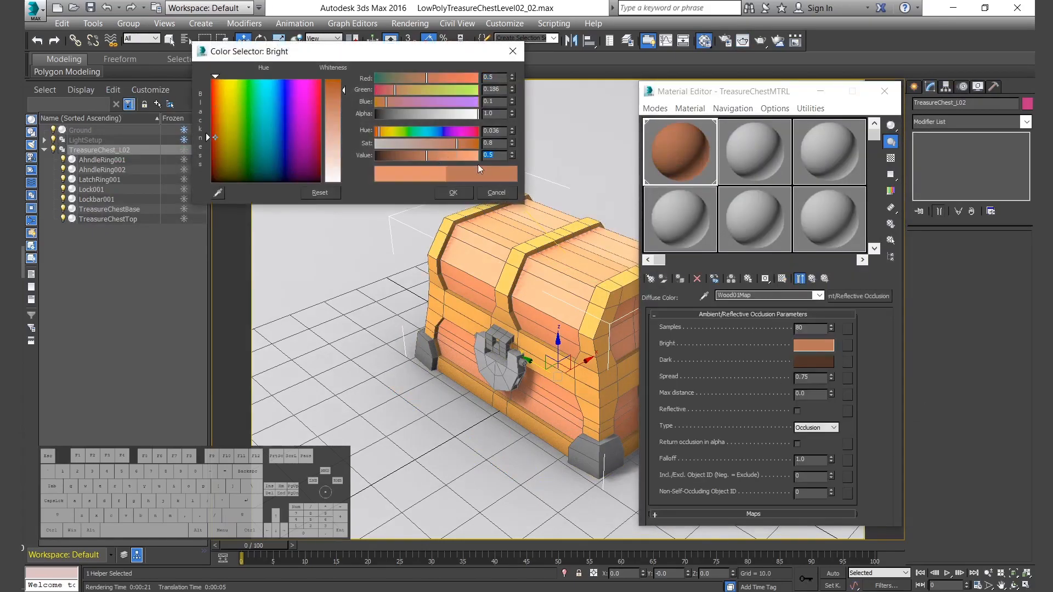
left_click(496, 193)
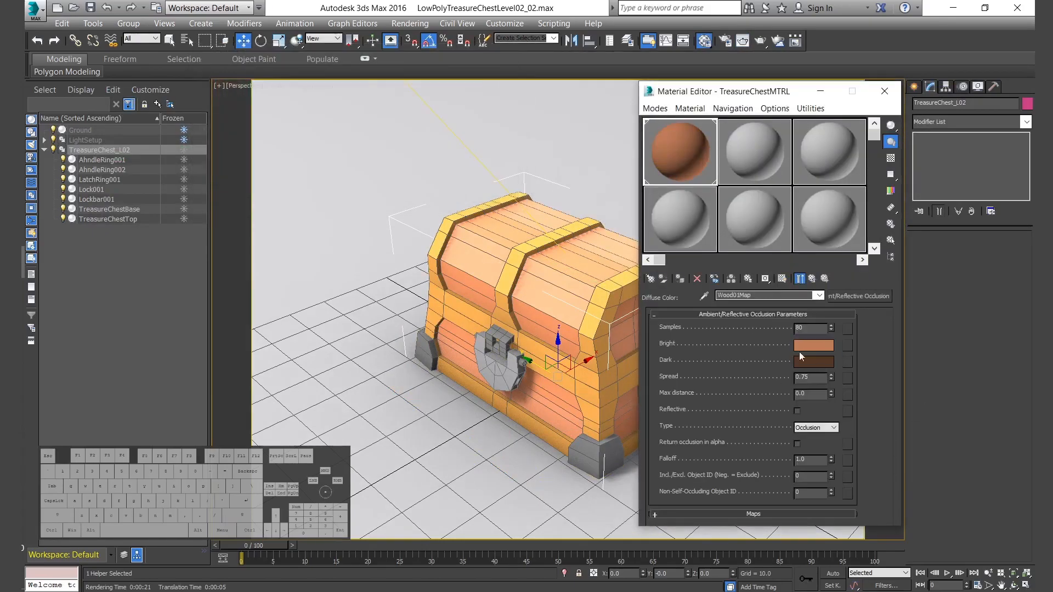
right_click(692, 392)
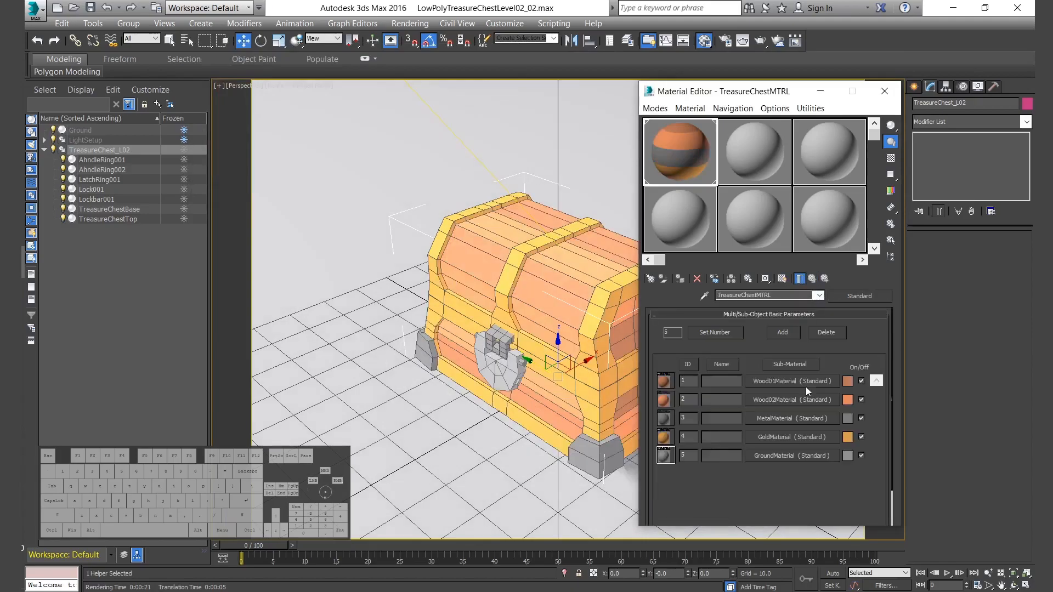
Set the Value of Wood02Map's Bright color to 0.5 and copy that color to Wood02Material's diffuse color.
left_click(808, 347)
left_click_drag(464, 161, 426, 163)
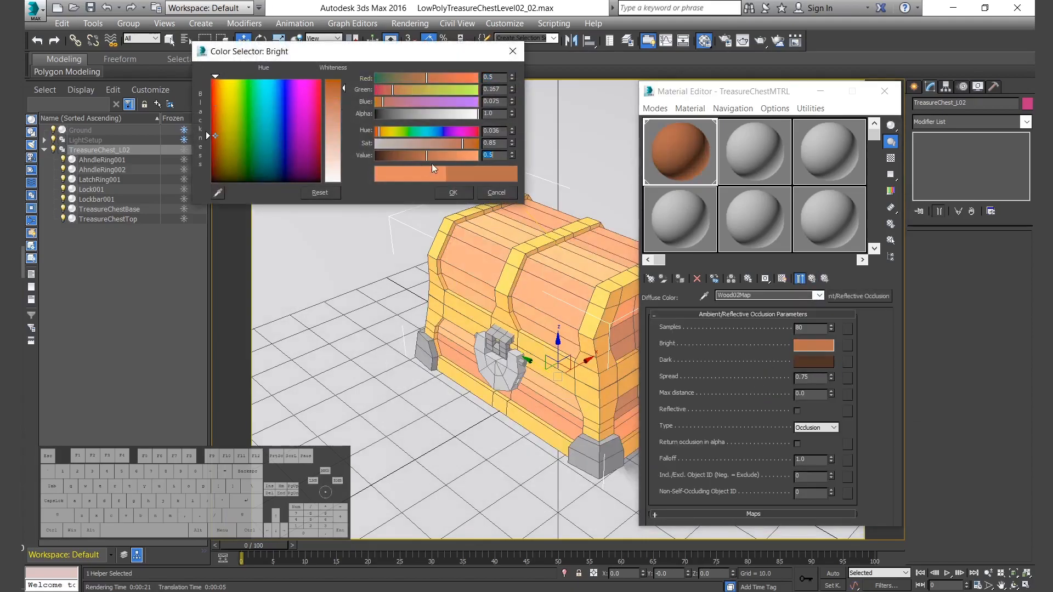
left_click(450, 193)
right_click(833, 345)
left_click(853, 352)
left_click(814, 279)
right_click(726, 393)
left_click(749, 415)
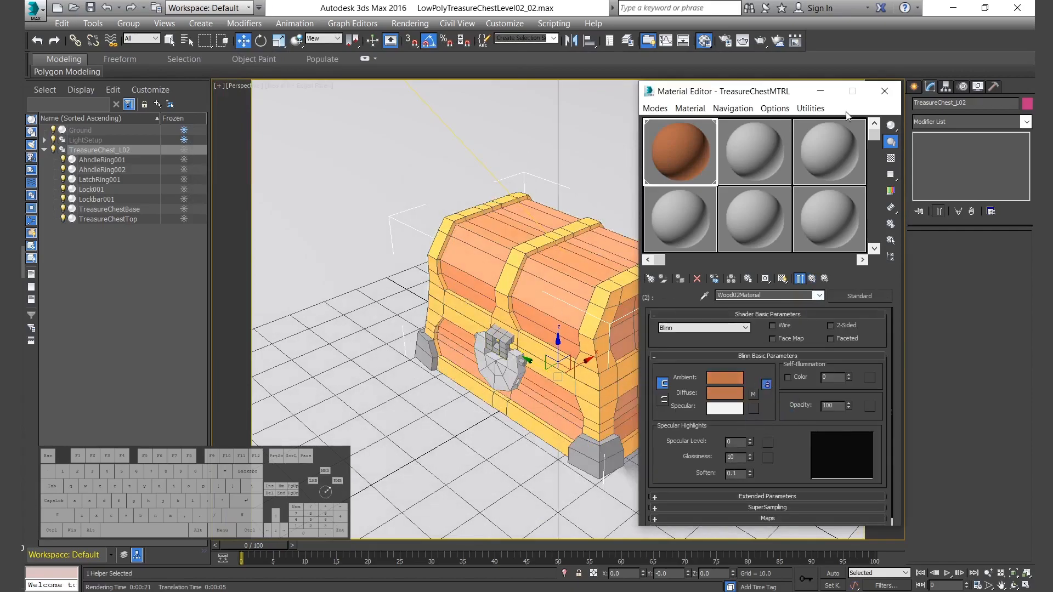
left_click(885, 91)
Render the Perspective view and inspect the wood colors and the lid seam in the rendered frame.
key("shift+q")
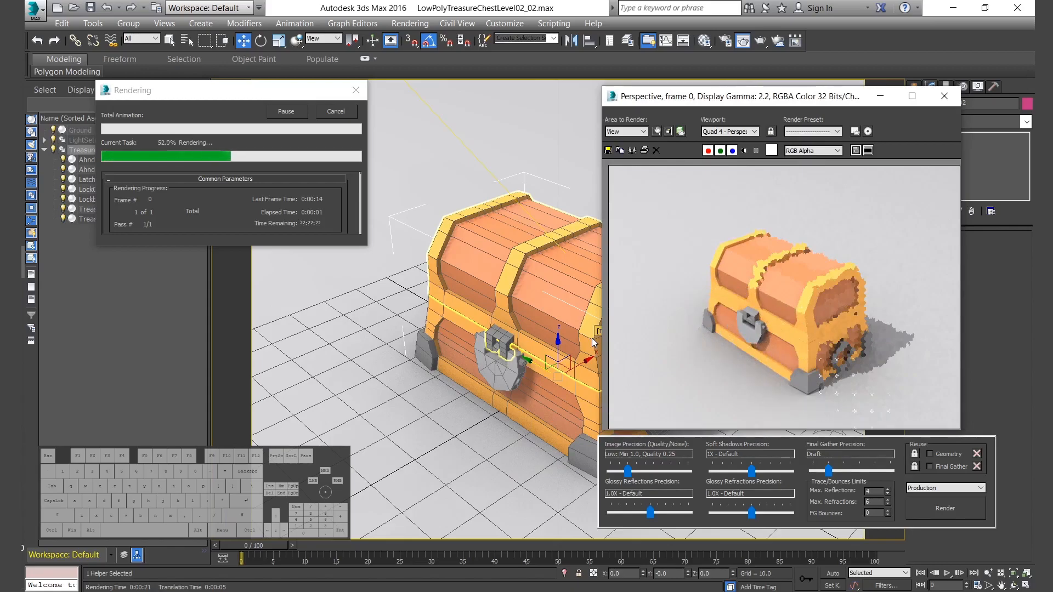
scroll(773, 332, "up", 2)
scroll(824, 330, "down", 2)
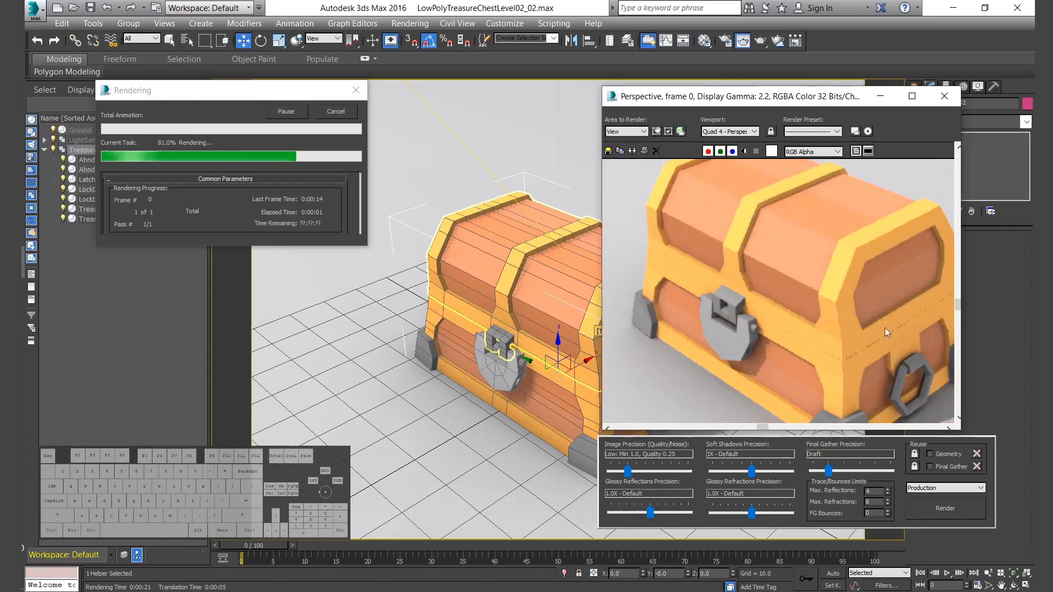
left_click(944, 96)
Select the outer edge loop along the lid's bottom rim and set its height to Z 17.7.
middle_click_drag(636, 307, 568, 336, "alt")
scroll(569, 336, "up", 5)
middle_click_drag(505, 294, 473, 289, "alt")
left_click(473, 289)
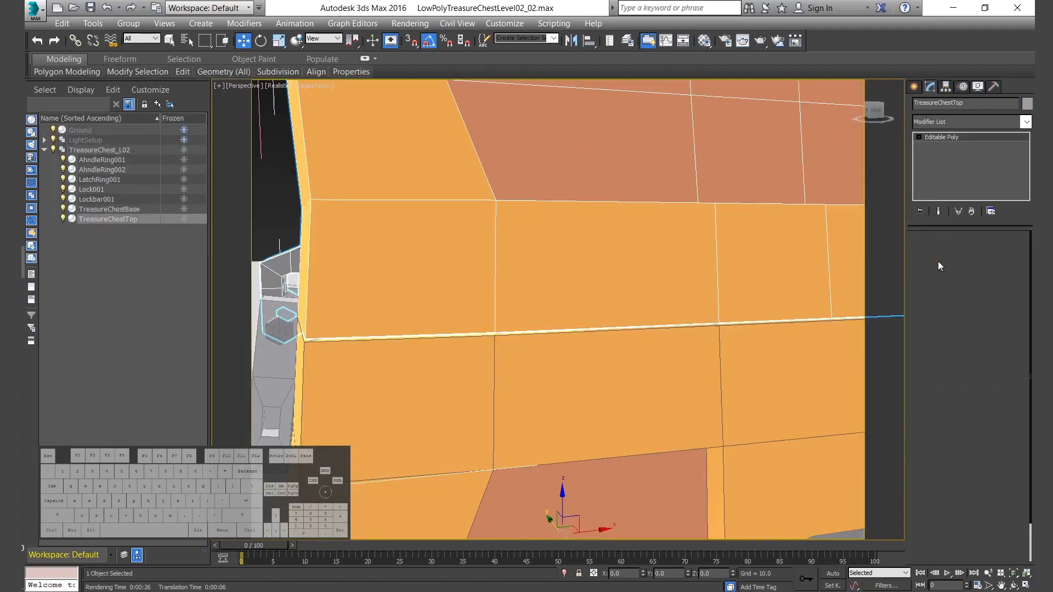
left_click(944, 254)
double_click(606, 328)
key("alt+w")
key("alt+w")
middle_click_drag(833, 294, 434, 274)
scroll(466, 275, "down", 5)
scroll(577, 284, "down", 5)
key("r")
scroll(526, 311, "up", 7)
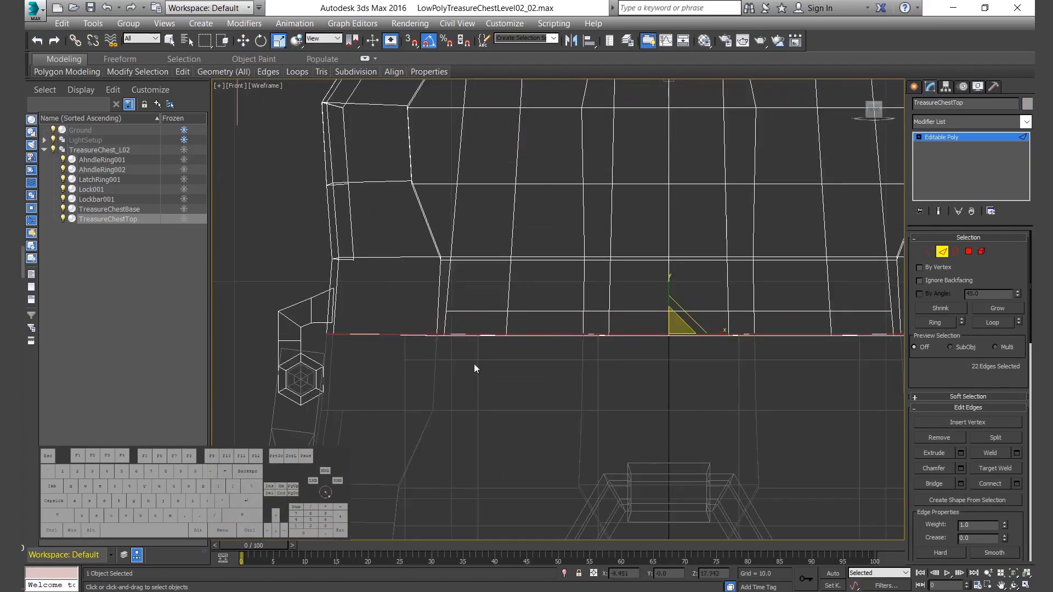
scroll(619, 291, "up", 4)
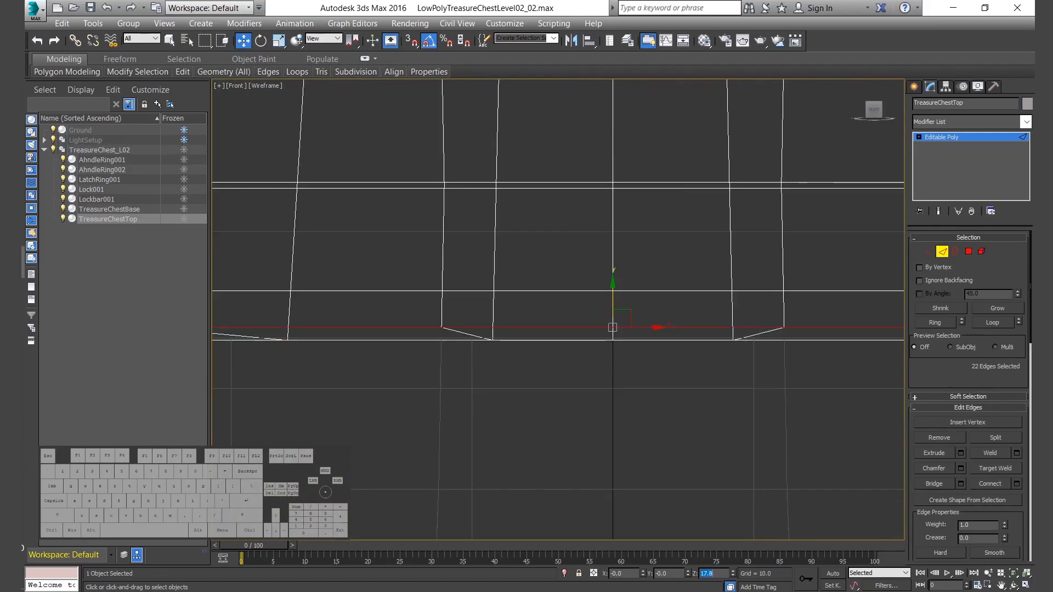
scroll(616, 346, "down", 5)
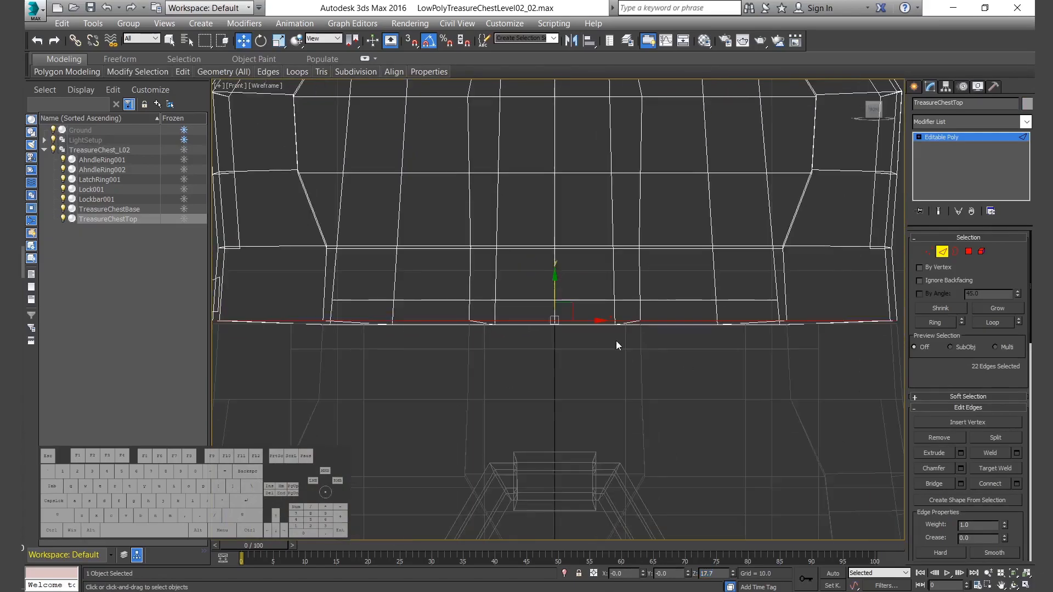
scroll(419, 303, "up", 6)
key("alt+w")
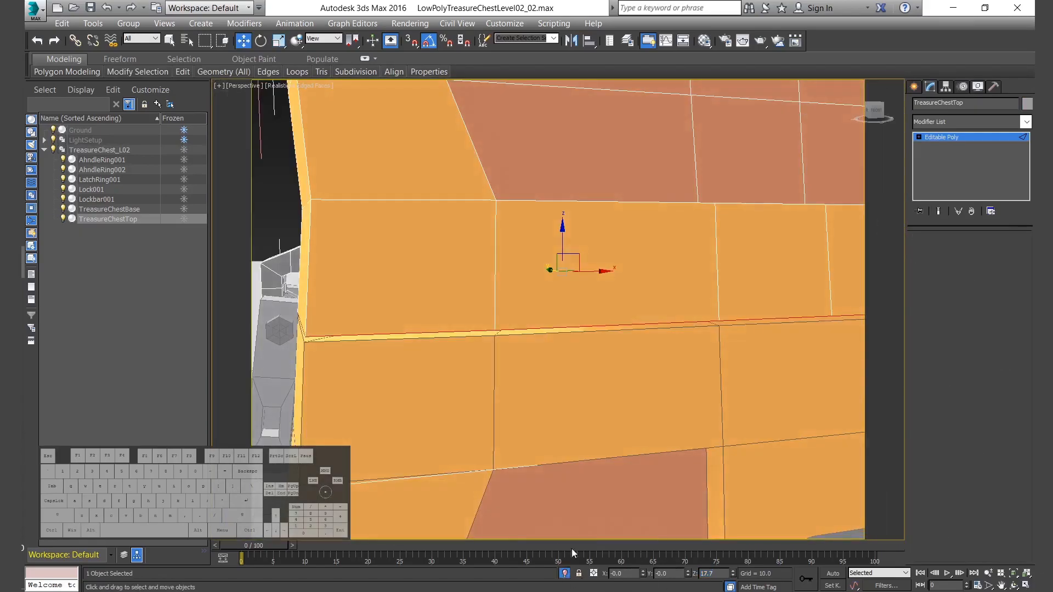
Isolate the lid and adjust the height of the inner edge loop along its bottom rim in the Front view.
scroll(517, 269, "down", 4)
scroll(517, 269, "up", 5)
scroll(517, 269, "down", 3)
key("f")
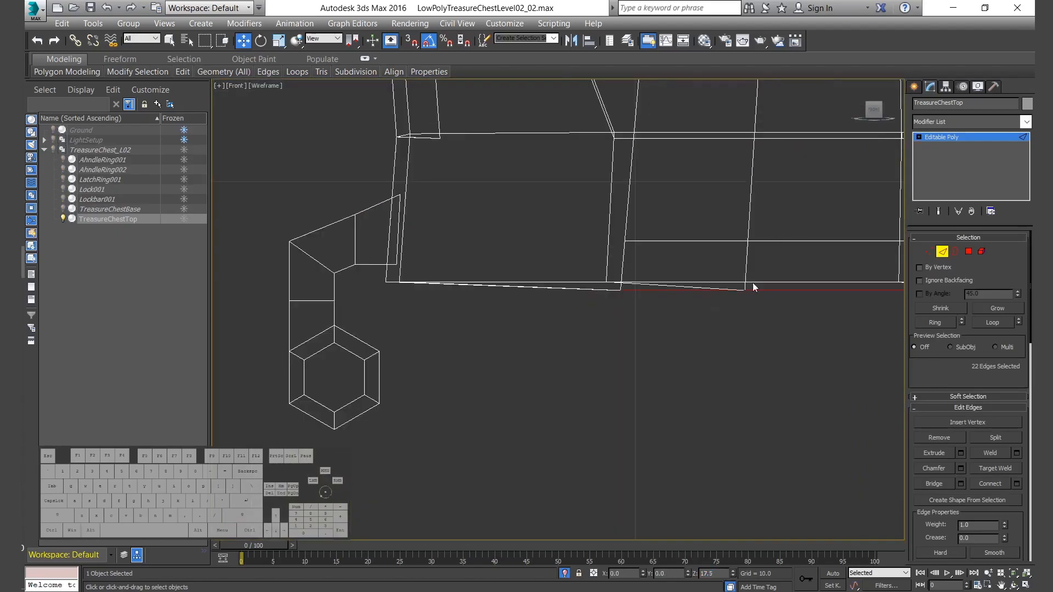
scroll(479, 305, "up", 4)
key("r")
key("w")
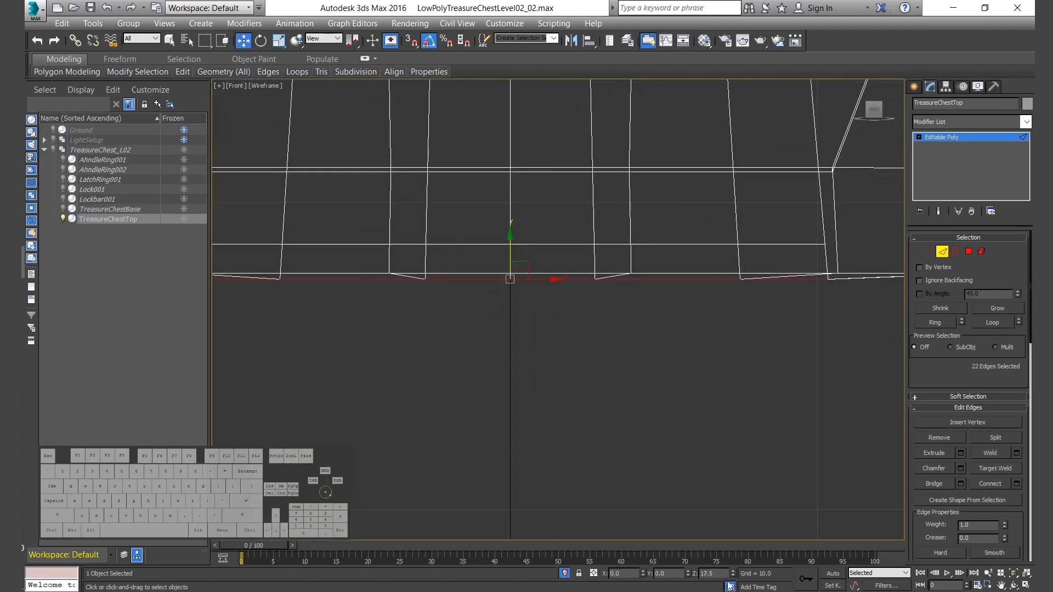
Leave edge editing of the lid, end its isolation and return to the Perspective view.
left_click(942, 251)
key("alt+q")
key("alt+w")
Render the Perspective view of the seam between the lid and the chest base.
scroll(722, 406, "down", 6)
scroll(585, 351, "up", 2)
key("shift+q")
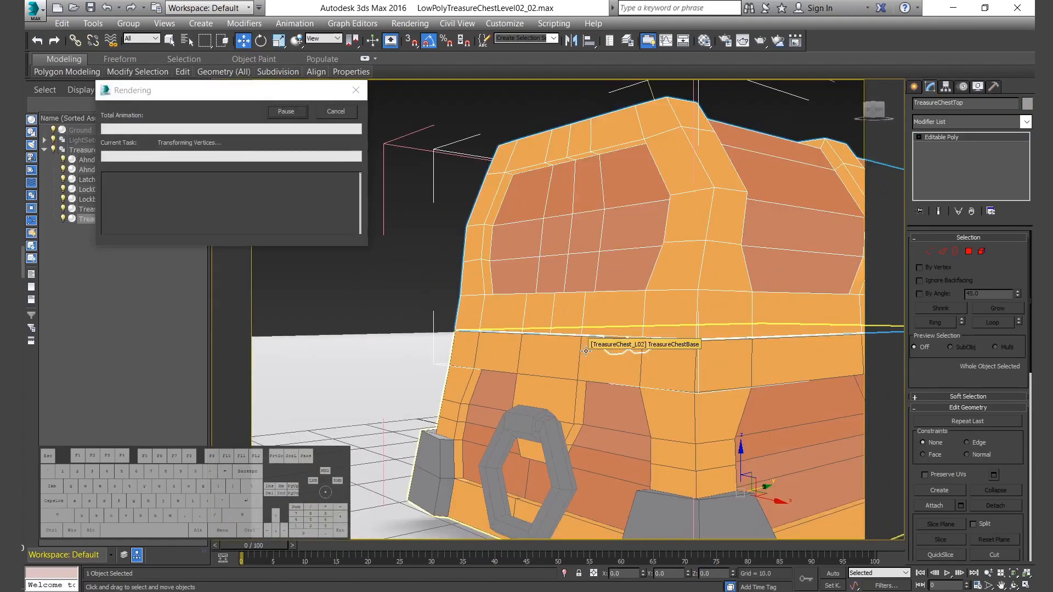
Restore the home view of the whole chest and close the open TreasureChest_L02 group.
scroll(780, 331, "up", 3)
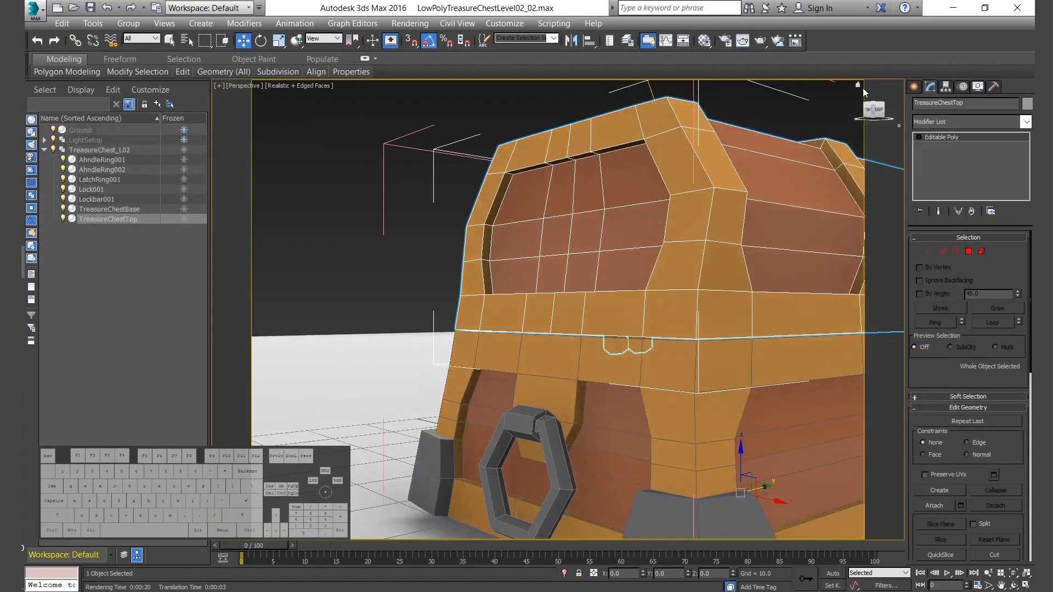
left_click(858, 86)
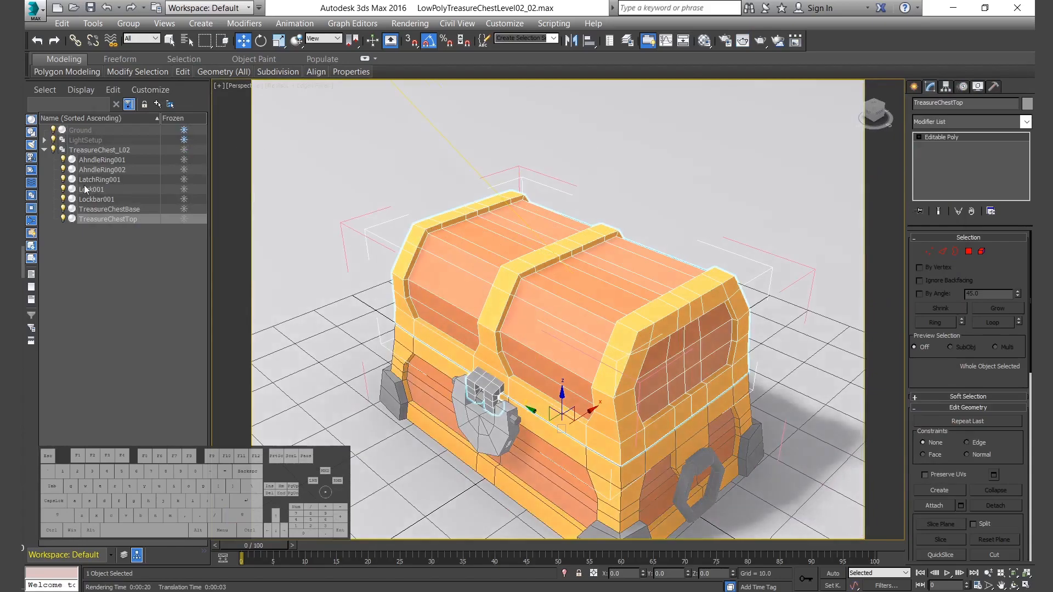
left_click(99, 149)
left_click(128, 23)
left_click(140, 96)
scroll(721, 363, "down", 2)
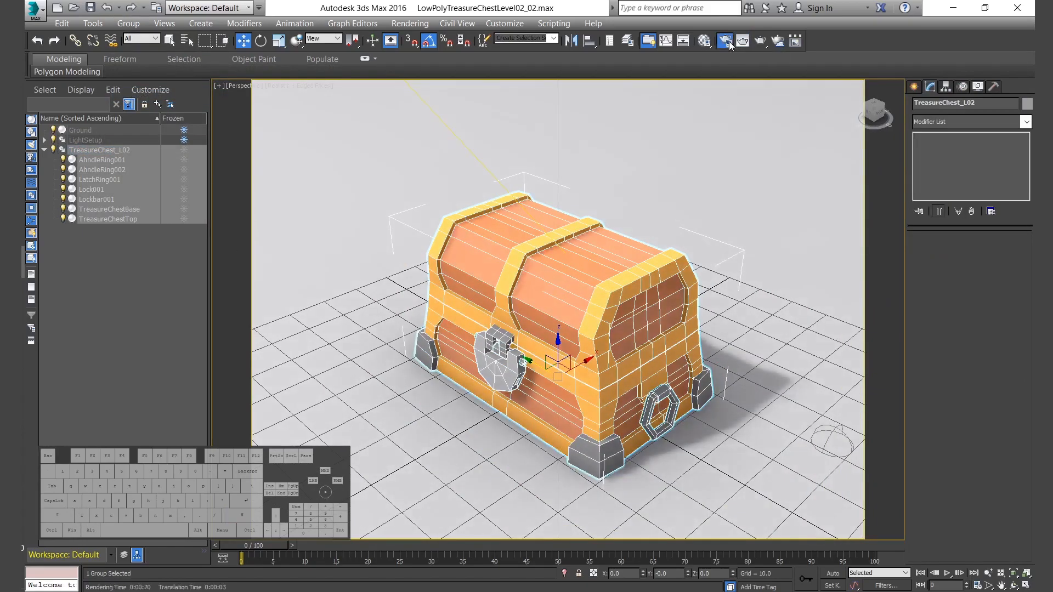
Set the render output size to the HDTV (video) preset at 1920 × 1080.
left_click(729, 43)
left_click(567, 373)
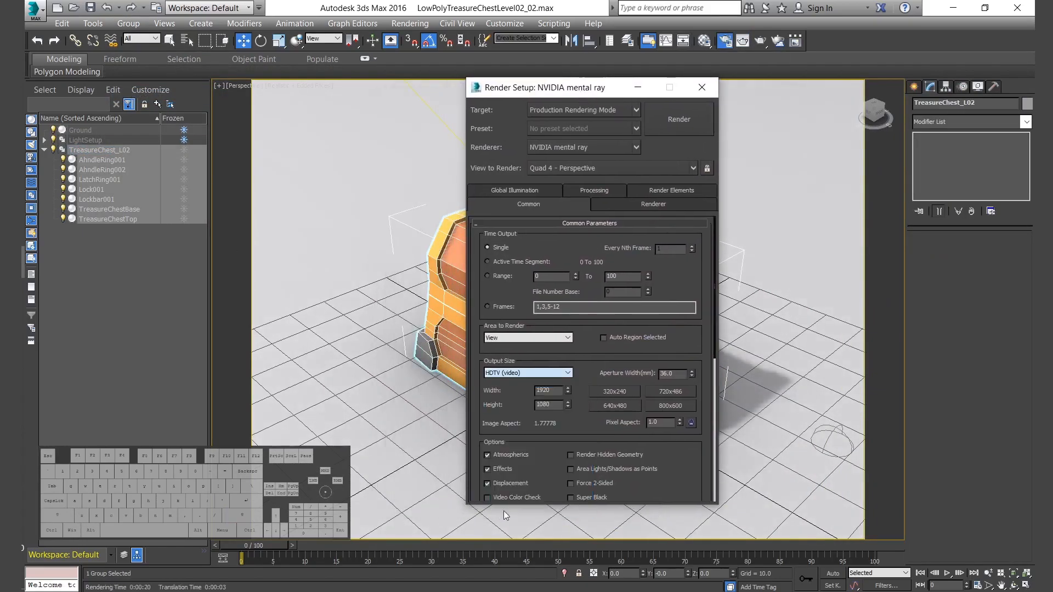
left_click(510, 499)
left_click(515, 190)
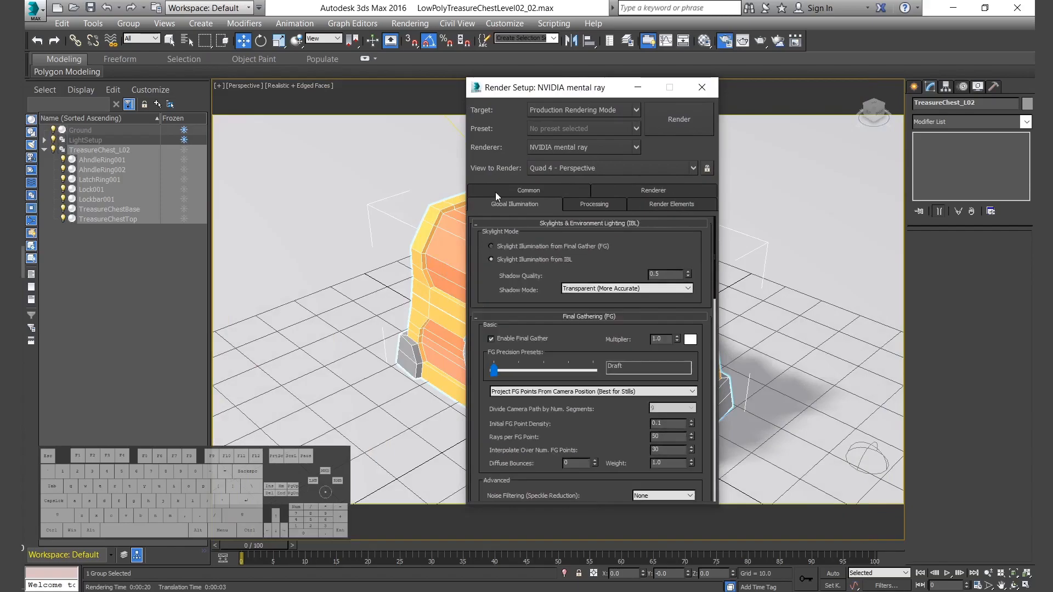
left_click(527, 191)
Test-render the Perspective view, reframe the chest without the render settings open, and render it again.
left_click(697, 119)
left_click_drag(851, 105, 617, 98)
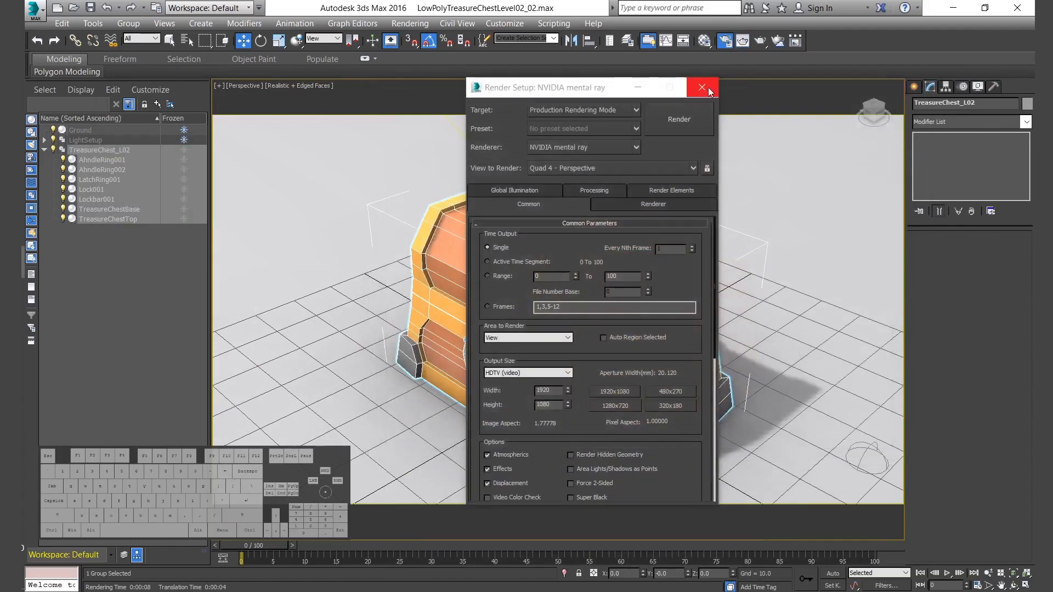
left_click(711, 84)
middle_click_drag(651, 207, 630, 182, "shift")
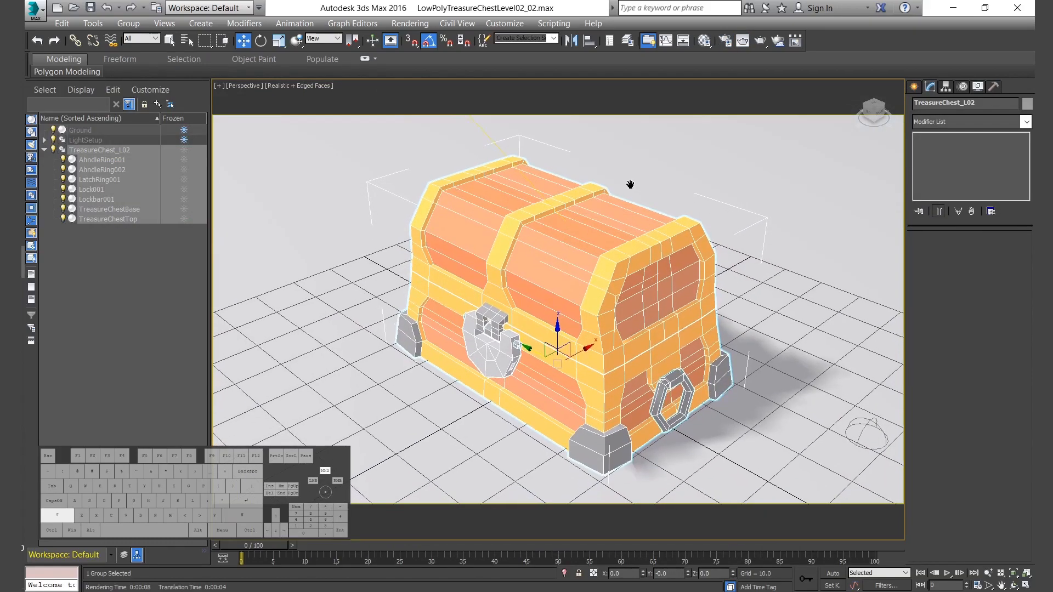
key("shift+q")
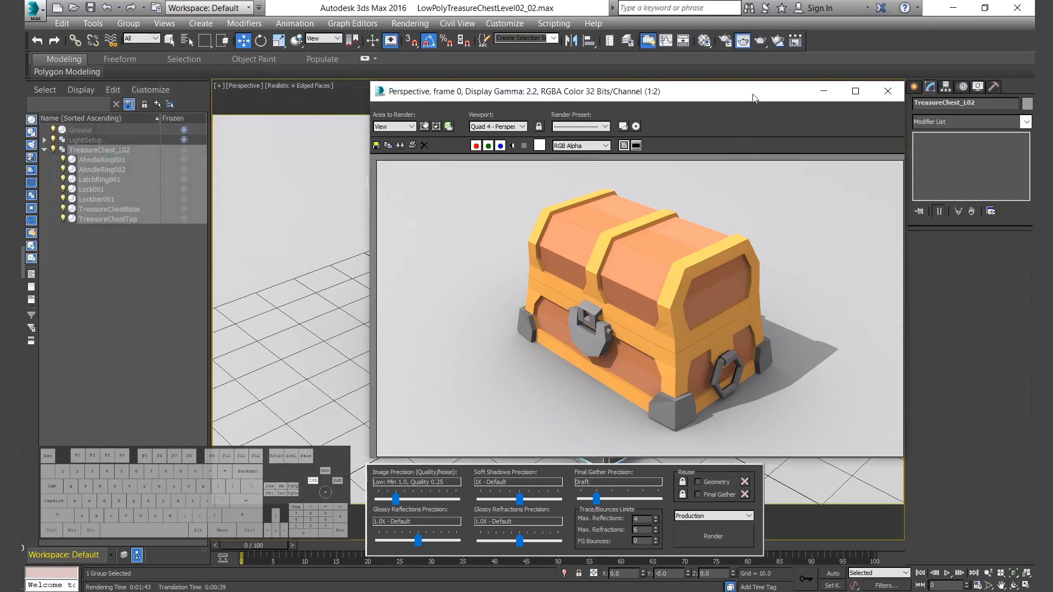
Examine the lid seam, lock, corners and lid panels up close in the rendered image.
scroll(652, 296, "up", 1)
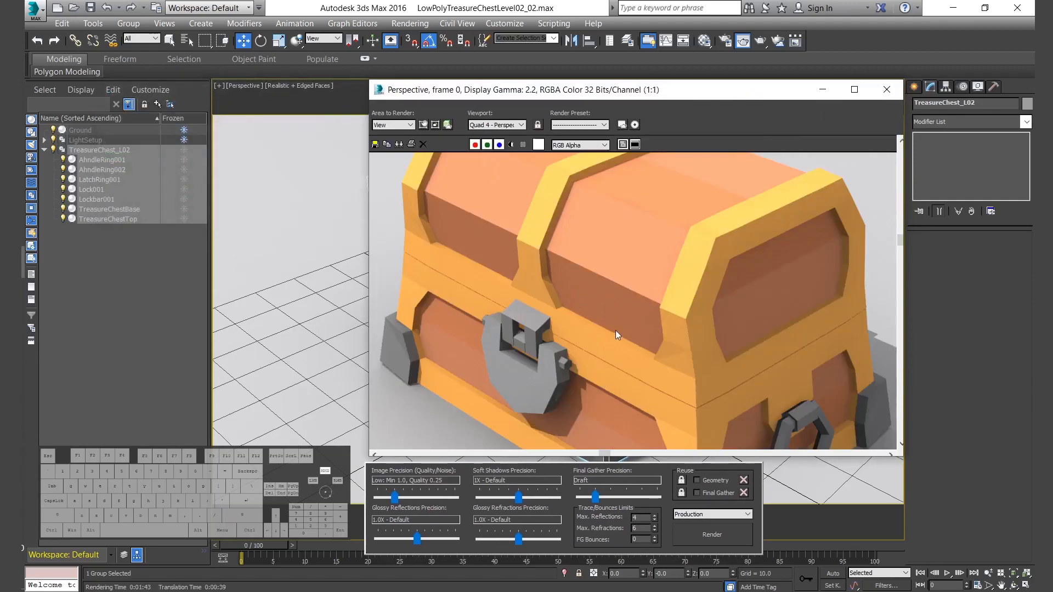
scroll(587, 314, "up", 1)
scroll(560, 321, "up", 2)
scroll(737, 357, "down", 1)
middle_click_drag(811, 357, 738, 298)
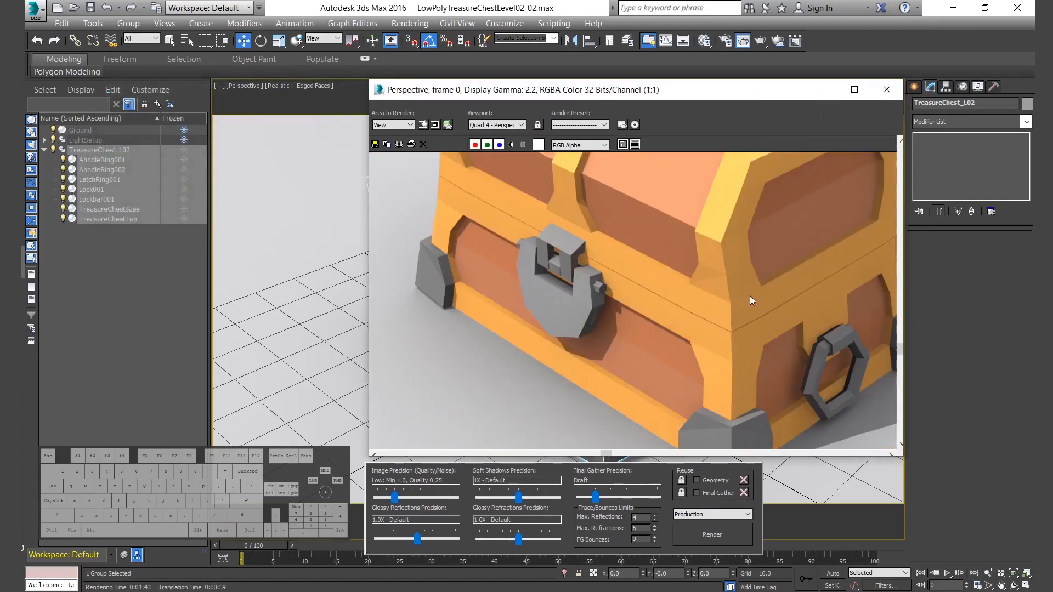
scroll(740, 296, "up", 1)
scroll(761, 284, "down", 1)
middle_click_drag(683, 240, 754, 353)
scroll(578, 223, "up", 1)
scroll(686, 327, "down", 1)
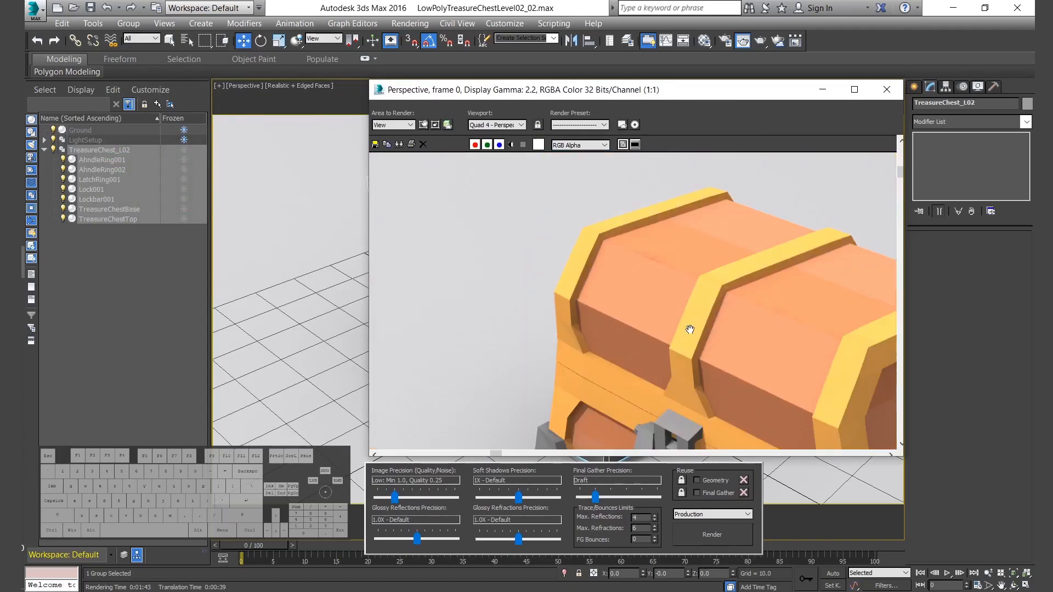
scroll(679, 289, "down", 1)
Save the rendered image in the scenes folder as LowPolyTreasureChest_Level02_01.png, naming it after the existing treasure chest image.
left_click(375, 144)
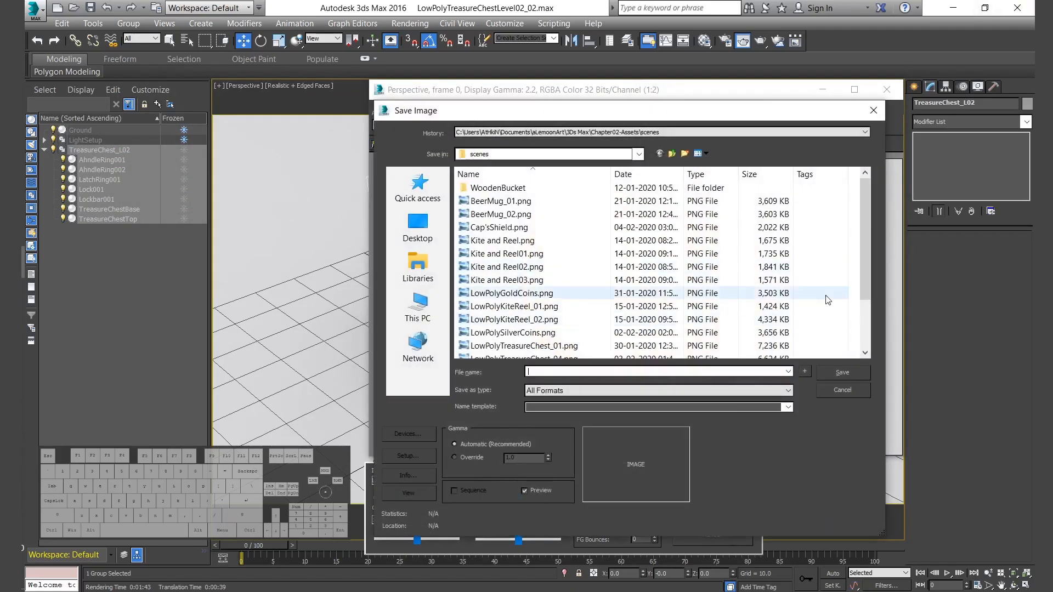
left_click(706, 153)
left_click(724, 192)
left_click(725, 282)
double_click(593, 373)
type("_Level02_01.png")
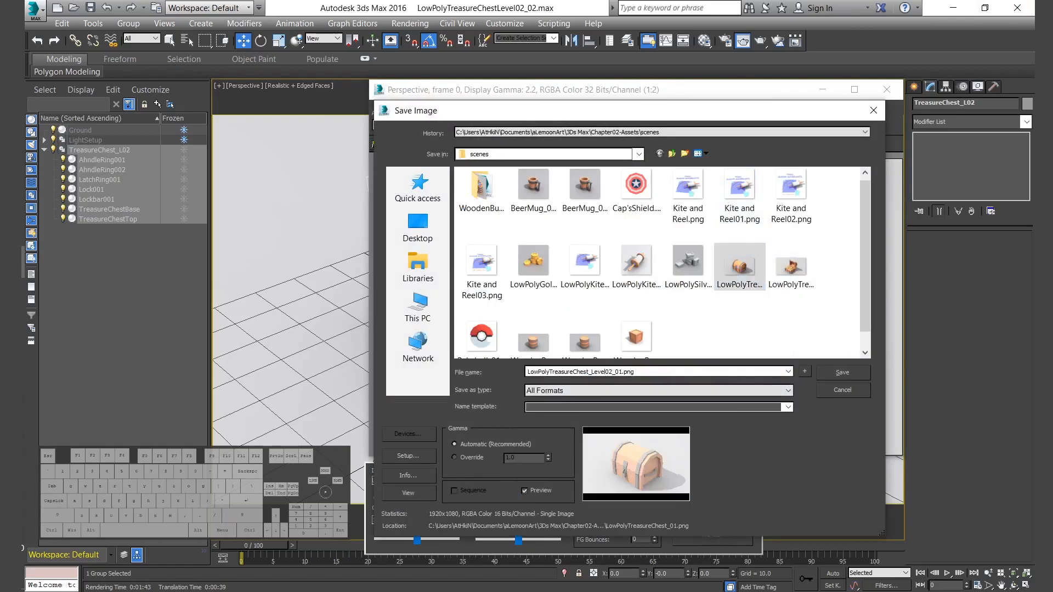
left_click(828, 371)
left_click(485, 257)
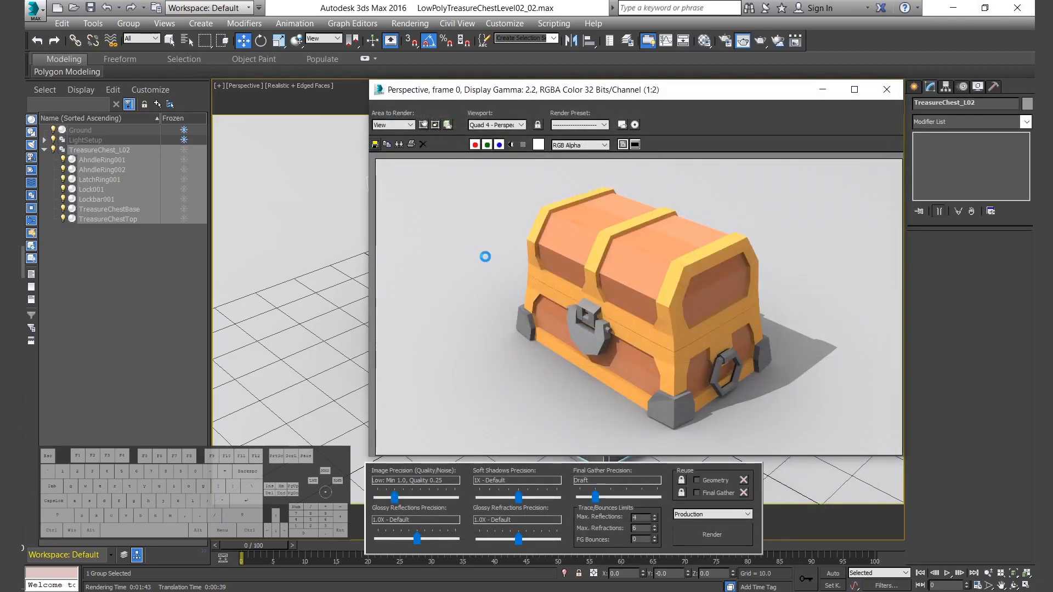
Close the rendered image, deselect the chest and tidy the scene by hiding edged faces and collapsing the TreasureChest_L02 group.
left_click(886, 90)
left_click(828, 271)
key("F4")
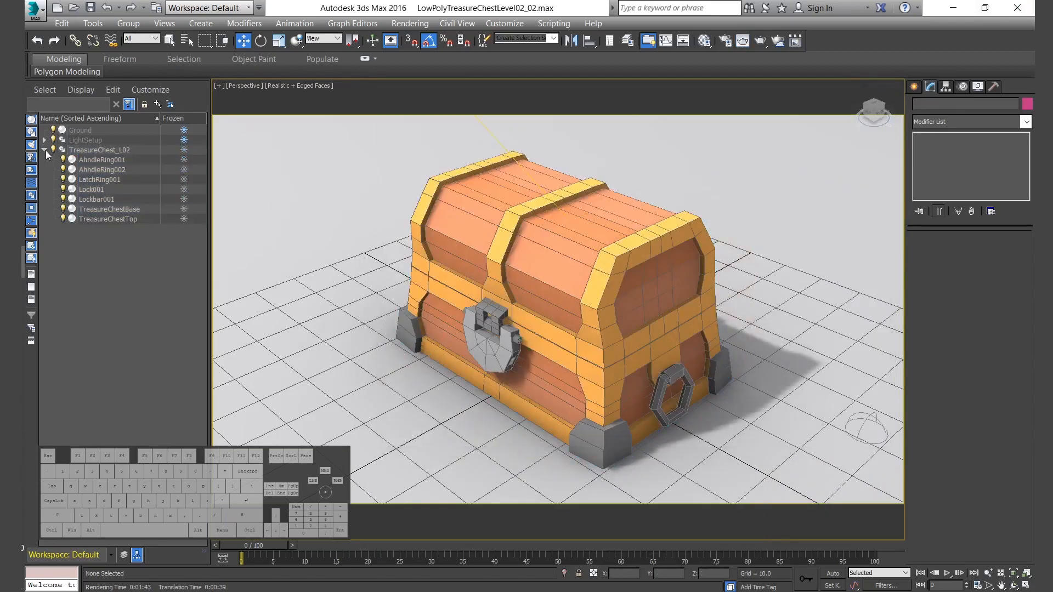
left_click(44, 149)
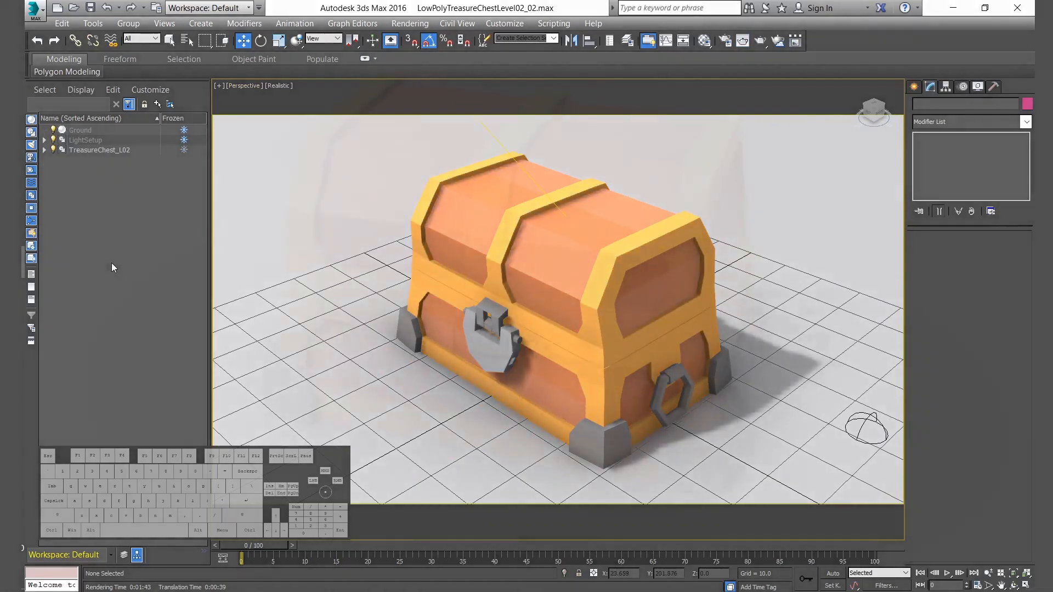